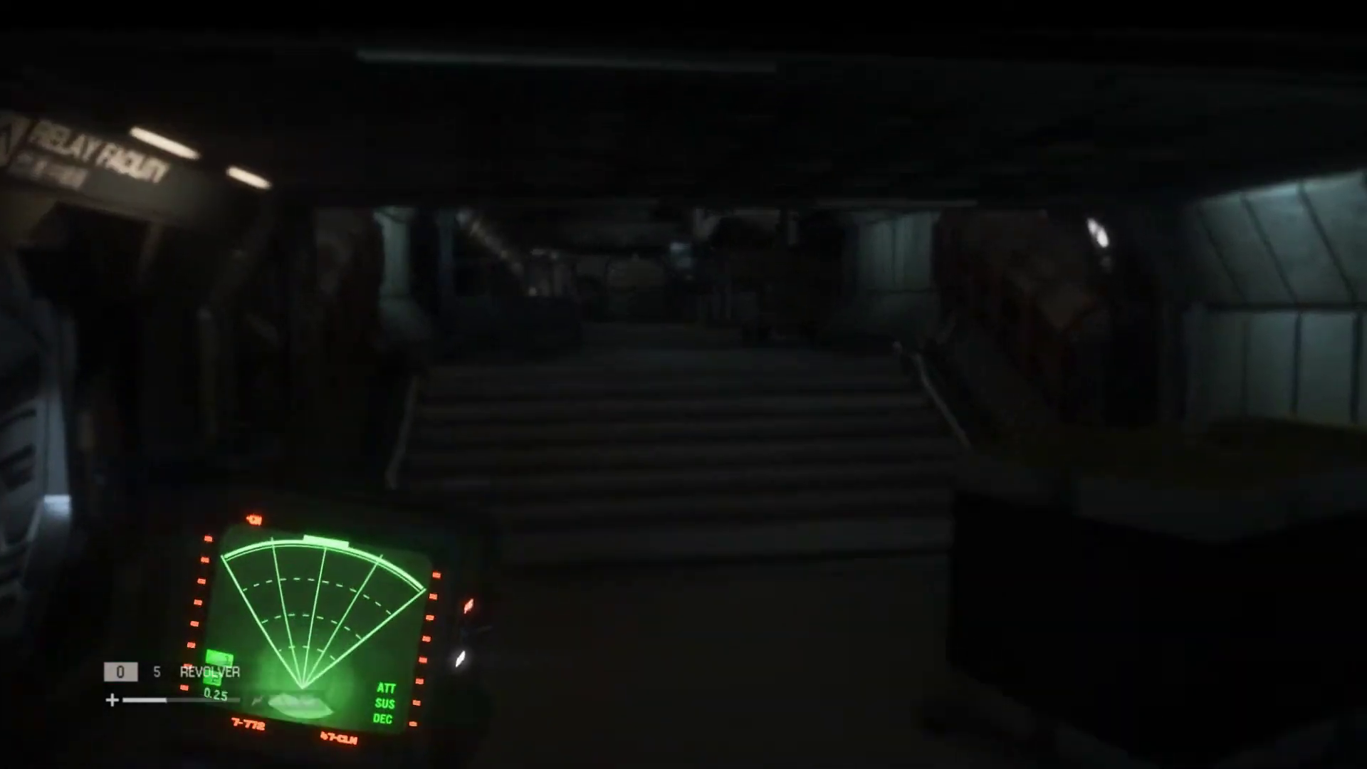
{"action": "key", "text": "Tab"}
Step: Climb the stairs with the motion tracker, reload the revolver, and head toward the departure bay
{"action": "key", "text": "w"}
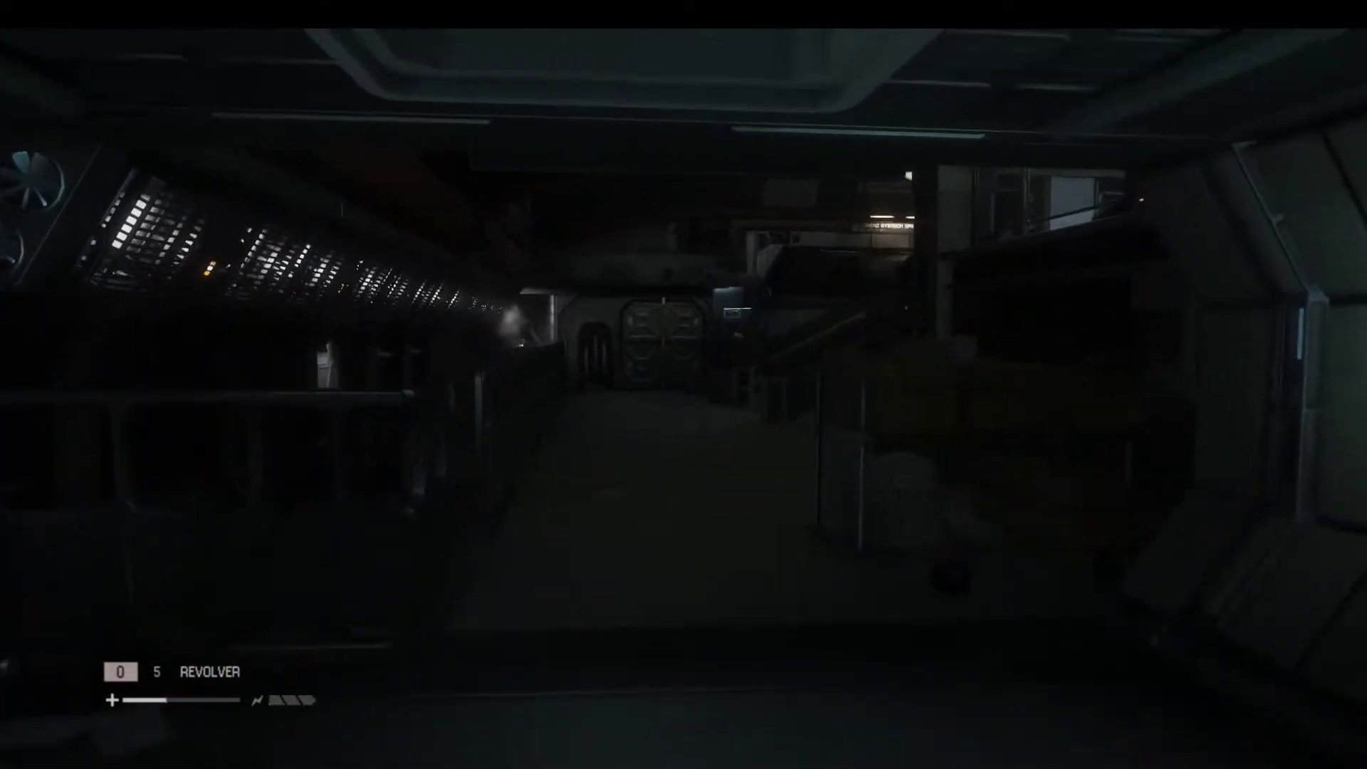
{"action": "key", "text": "r"}
{"action": "key", "text": "w"}
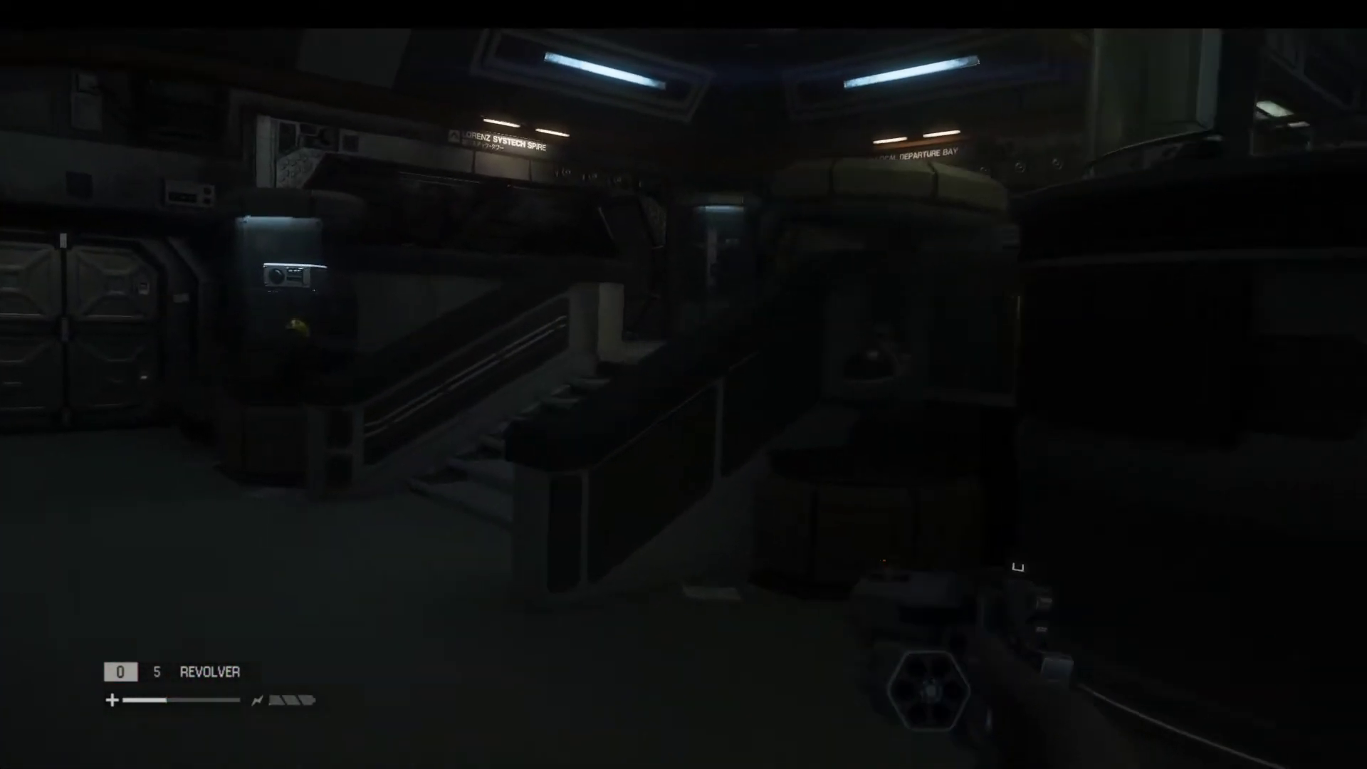
{"action": "key", "text": "w"}
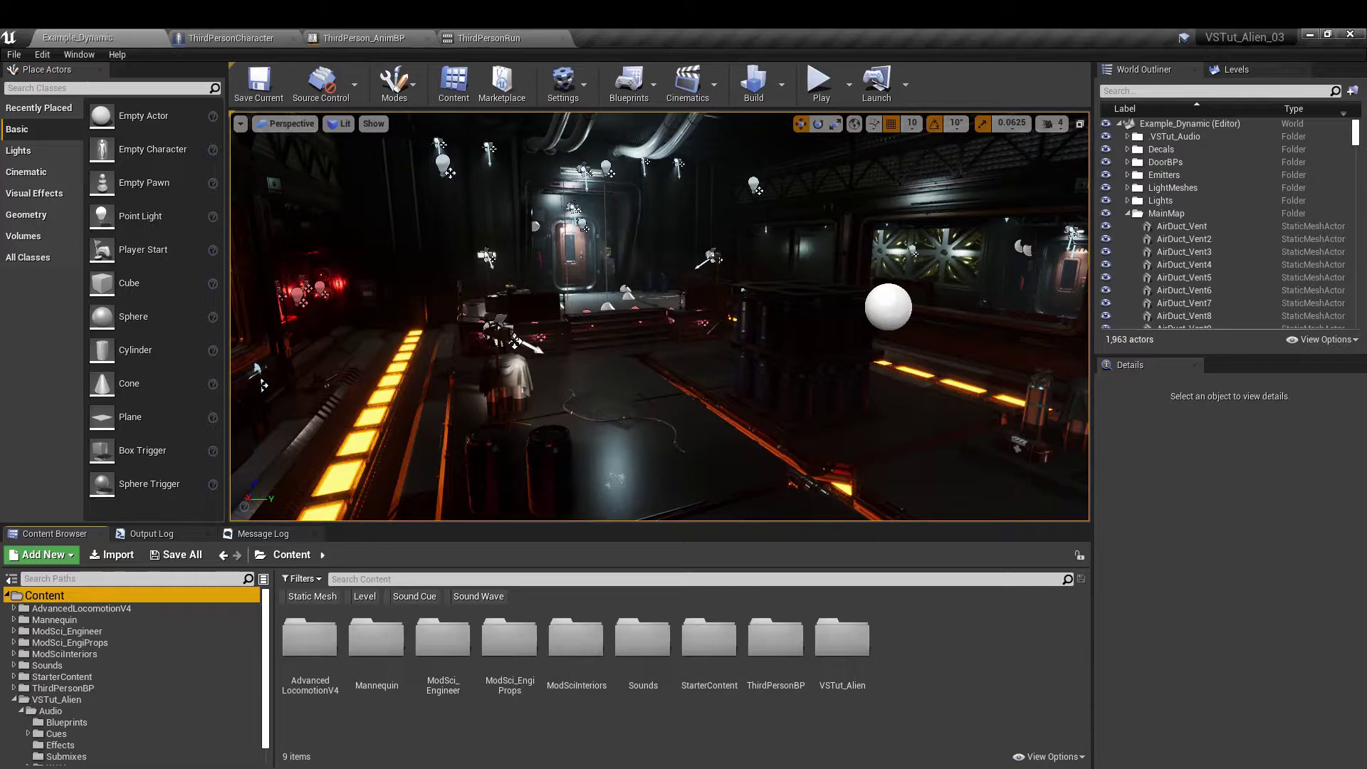
Step: Open Project Settings and search 'surface' to view the Physical Surface types
{"action": "left_click", "coordinate": [42, 54]}
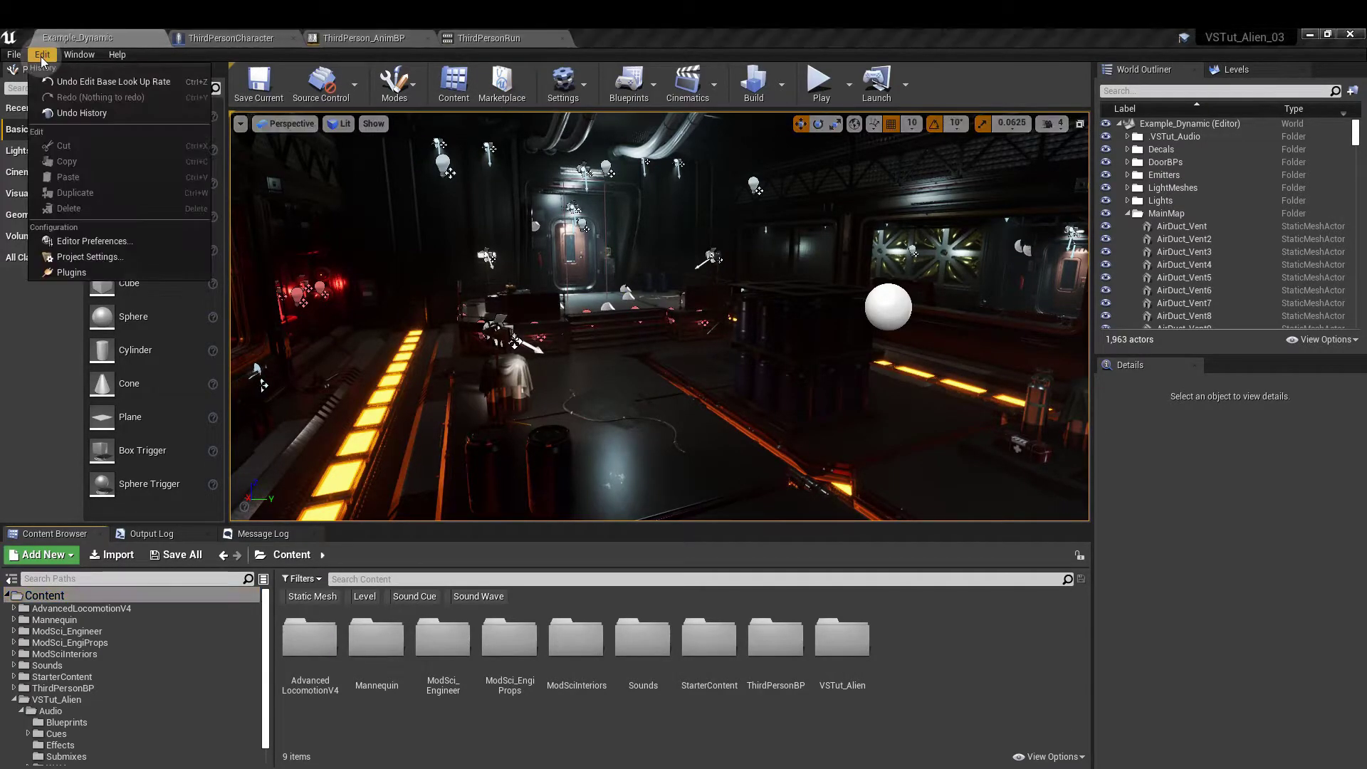
{"action": "left_click", "coordinate": [89, 256]}
{"action": "left_click", "coordinate": [475, 69]}
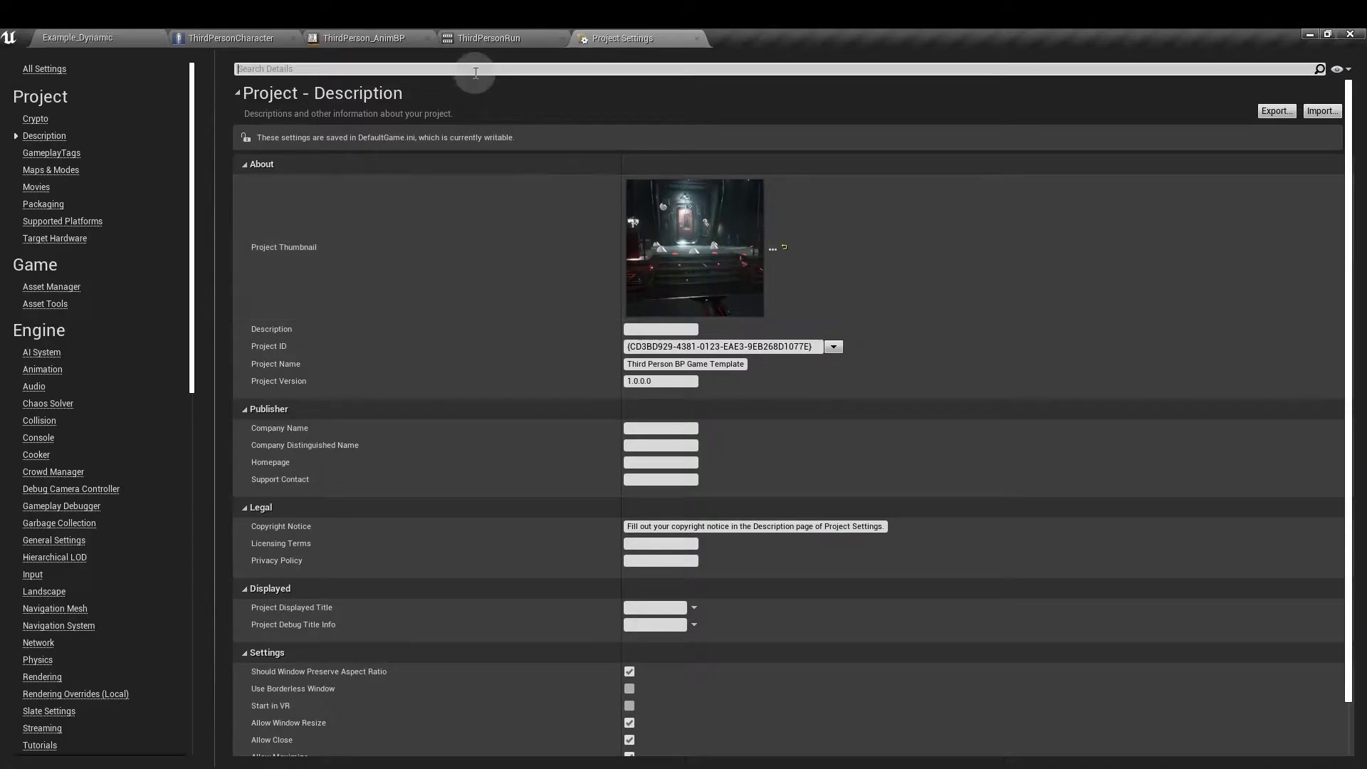
{"action": "type", "text": "surface"}
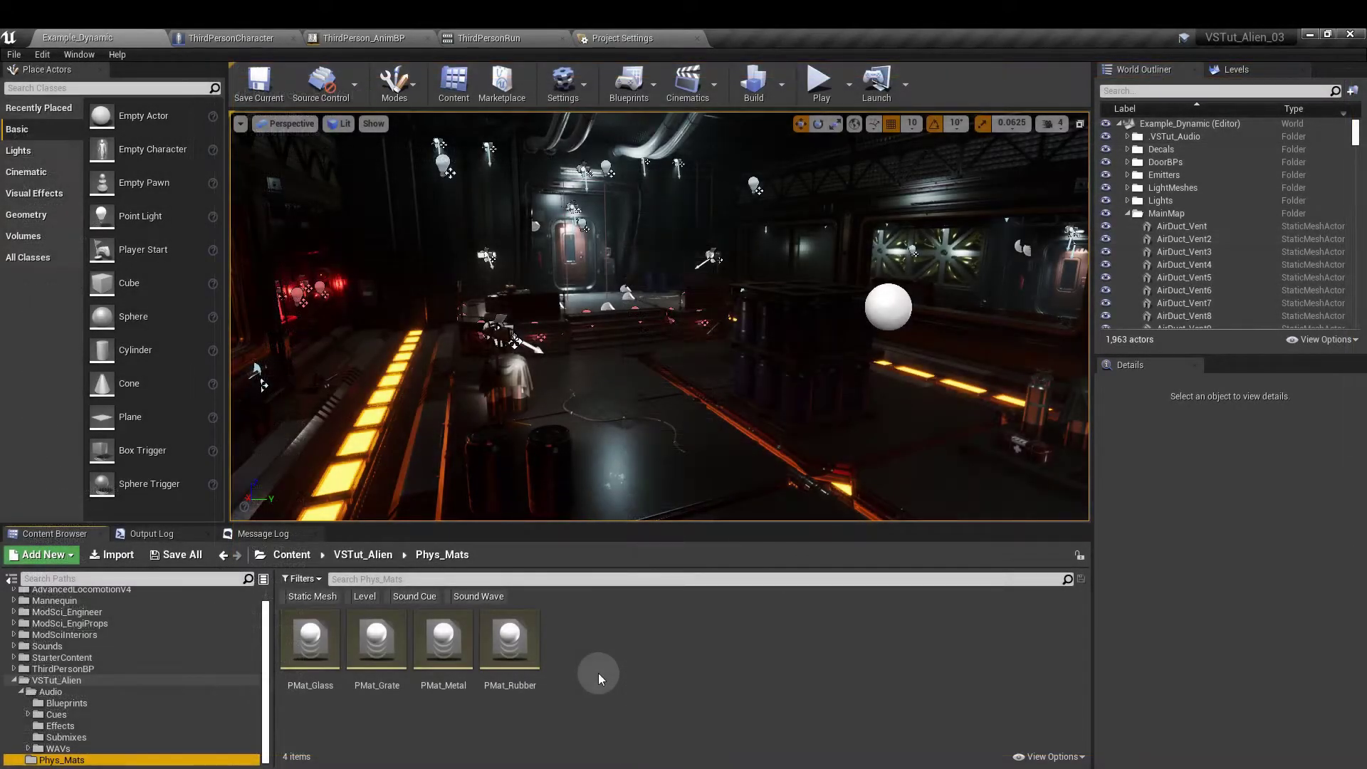
Step: Create a Physical Material named 'test' in Phys_Mats and expand its Surface Type choices
{"action": "right_click", "coordinate": [599, 673]}
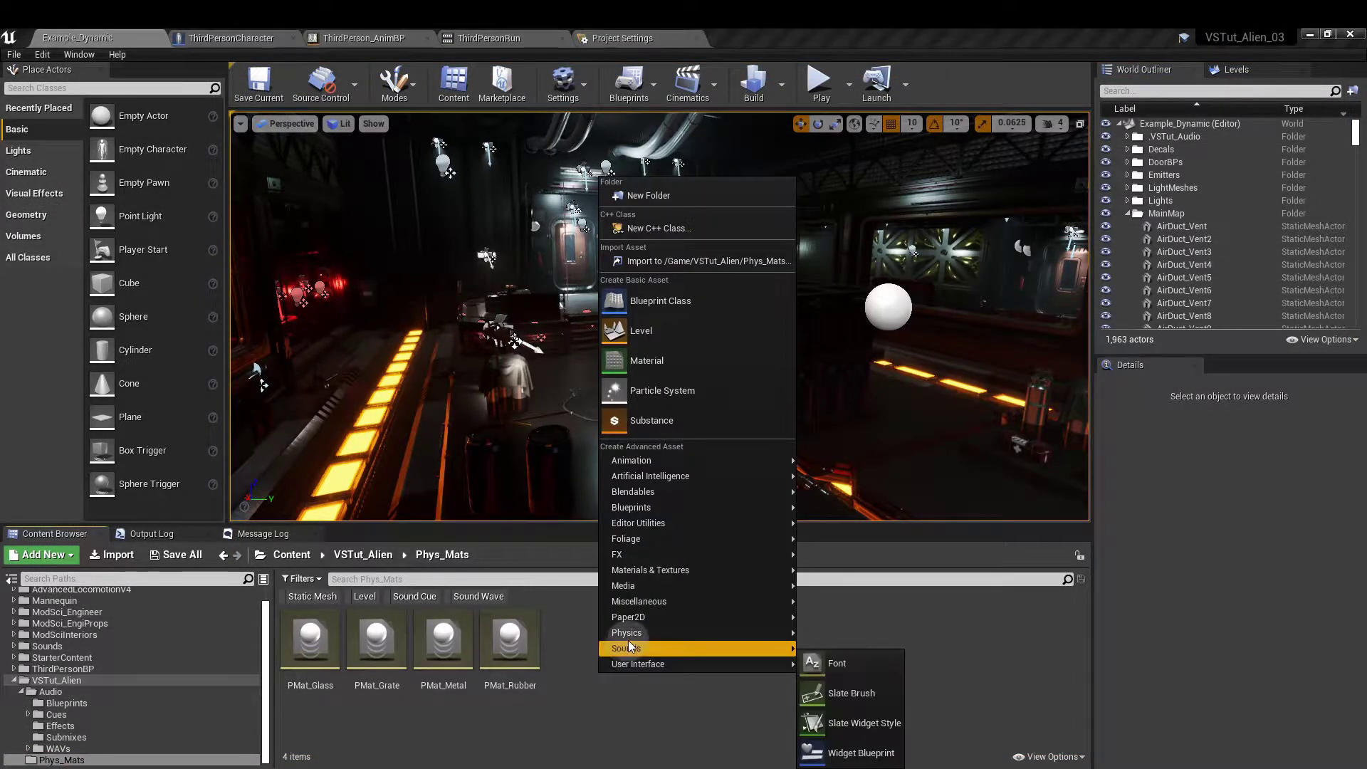
{"action": "mouse_move", "coordinate": [633, 635]}
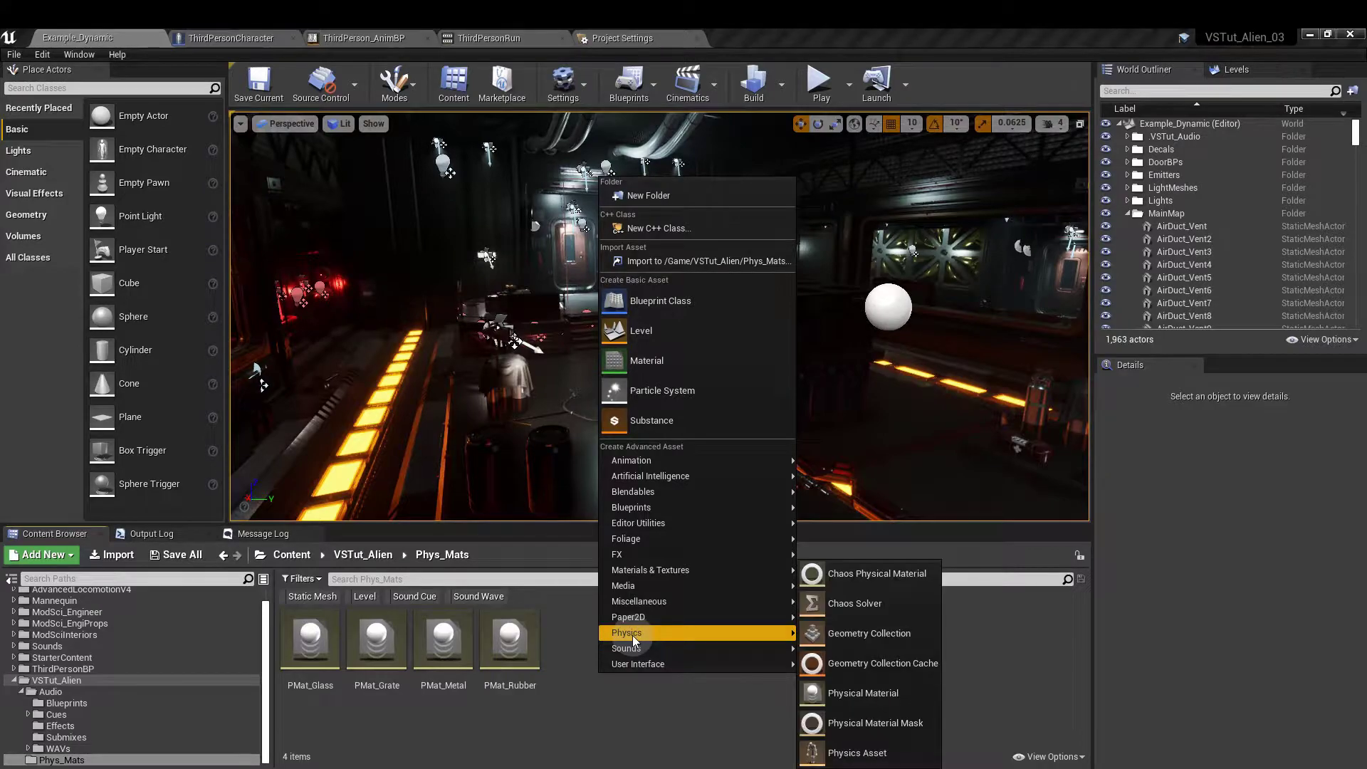
{"action": "left_click", "coordinate": [858, 691]}
{"action": "left_click", "coordinate": [598, 293]}
{"action": "left_click", "coordinate": [785, 336]}
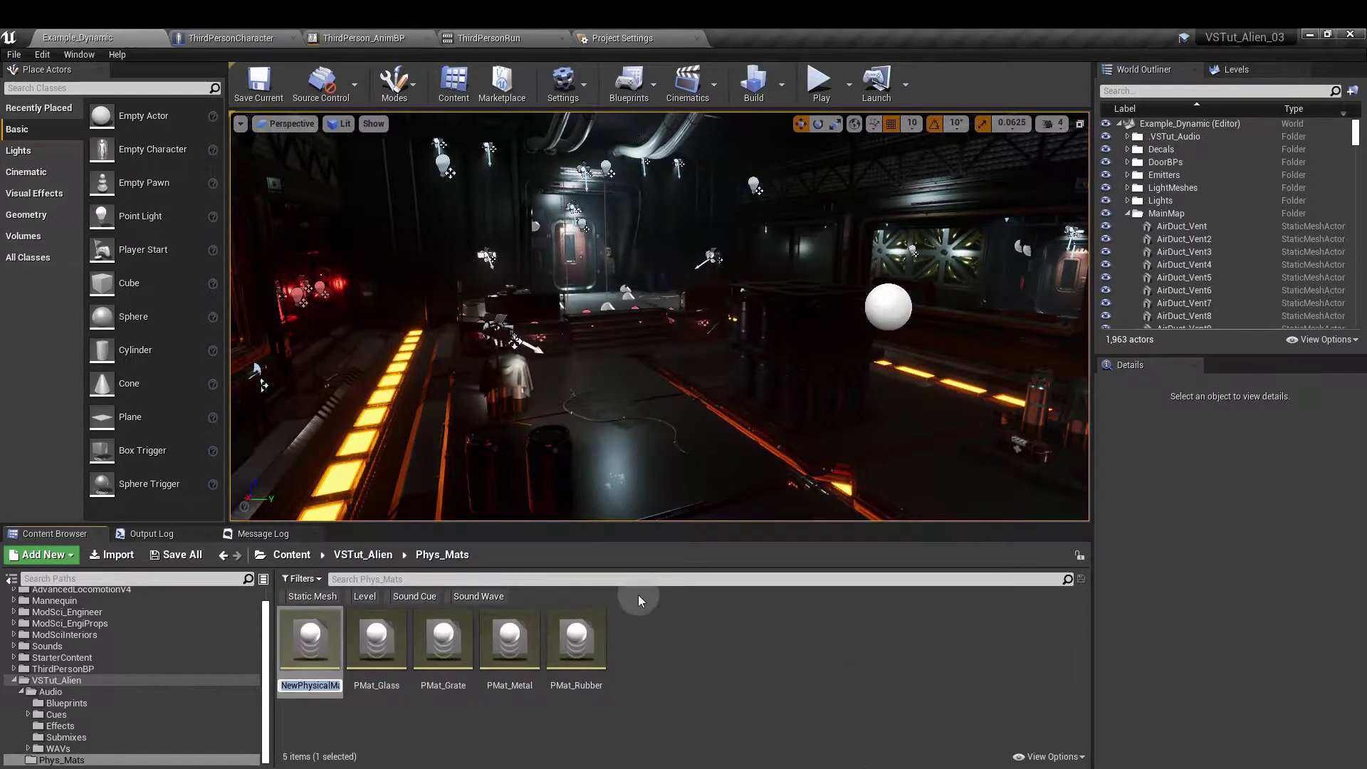
{"action": "type", "text": "test"}
{"action": "key", "text": "Return"}
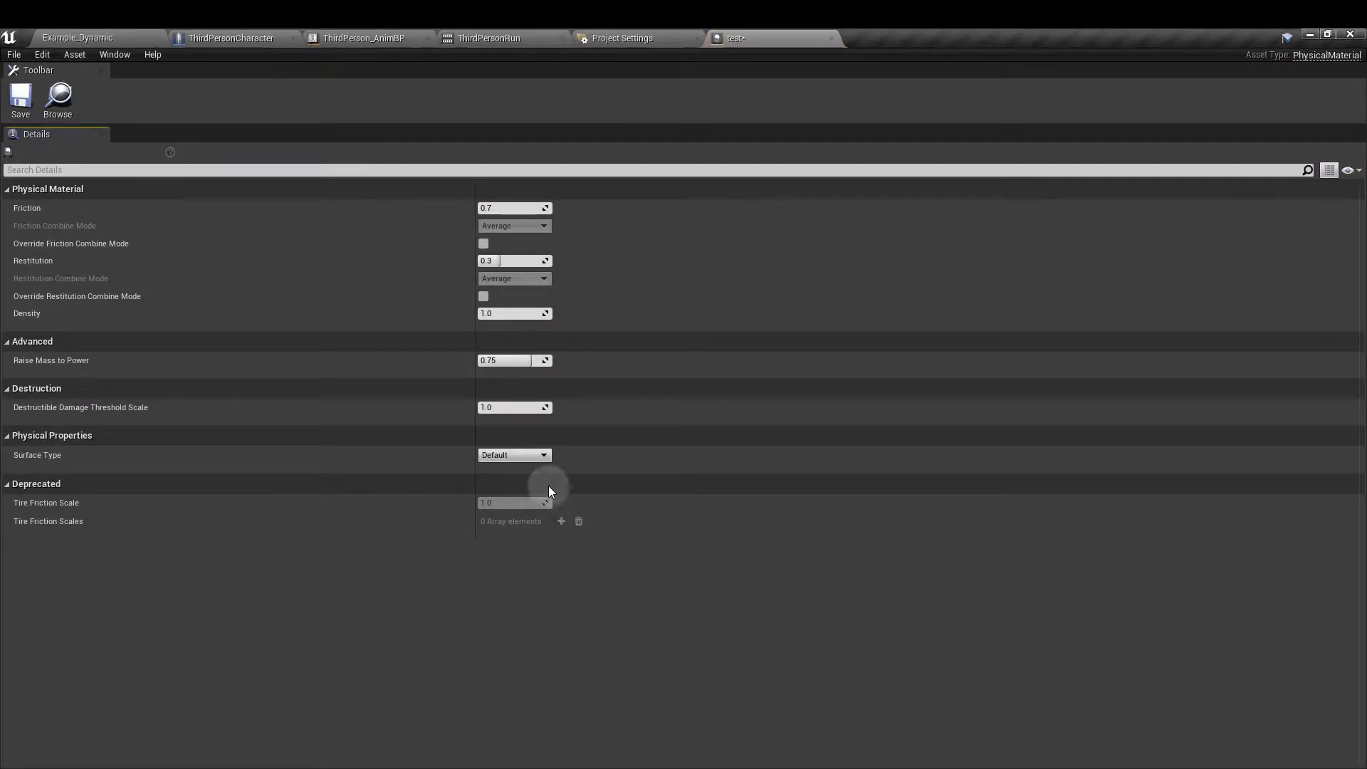
{"action": "left_click", "coordinate": [540, 455]}
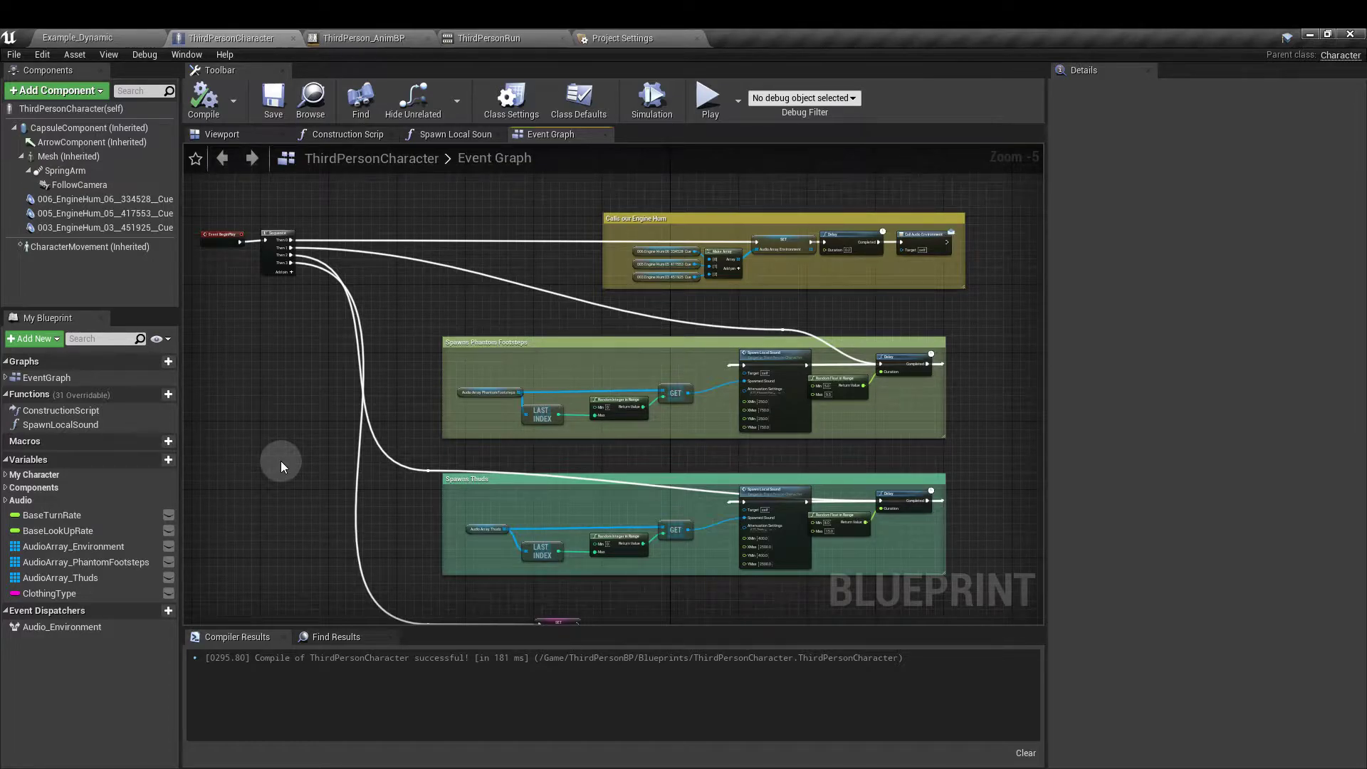
{"action": "left_click", "coordinate": [107, 595]}
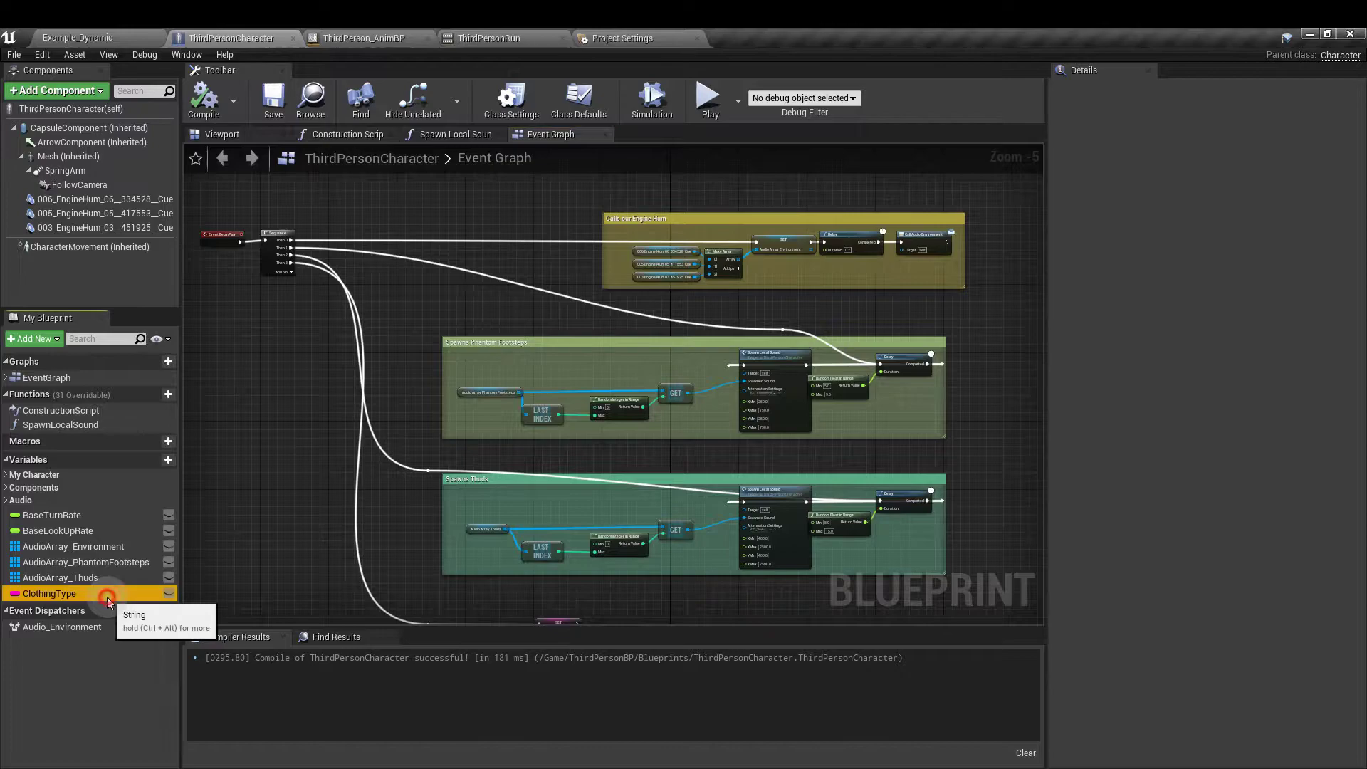
{"action": "left_click", "coordinate": [164, 460]}
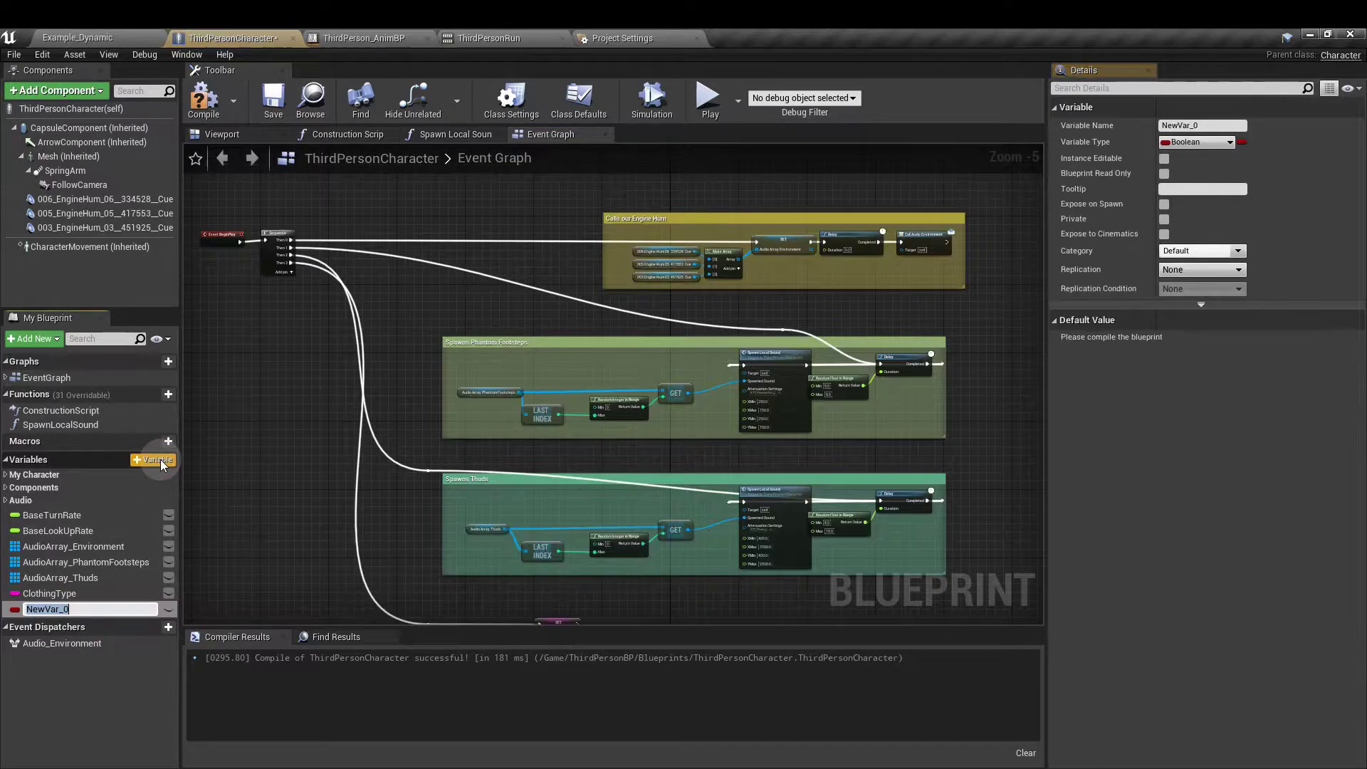
{"action": "key", "text": "Return"}
{"action": "left_click", "coordinate": [1192, 143]}
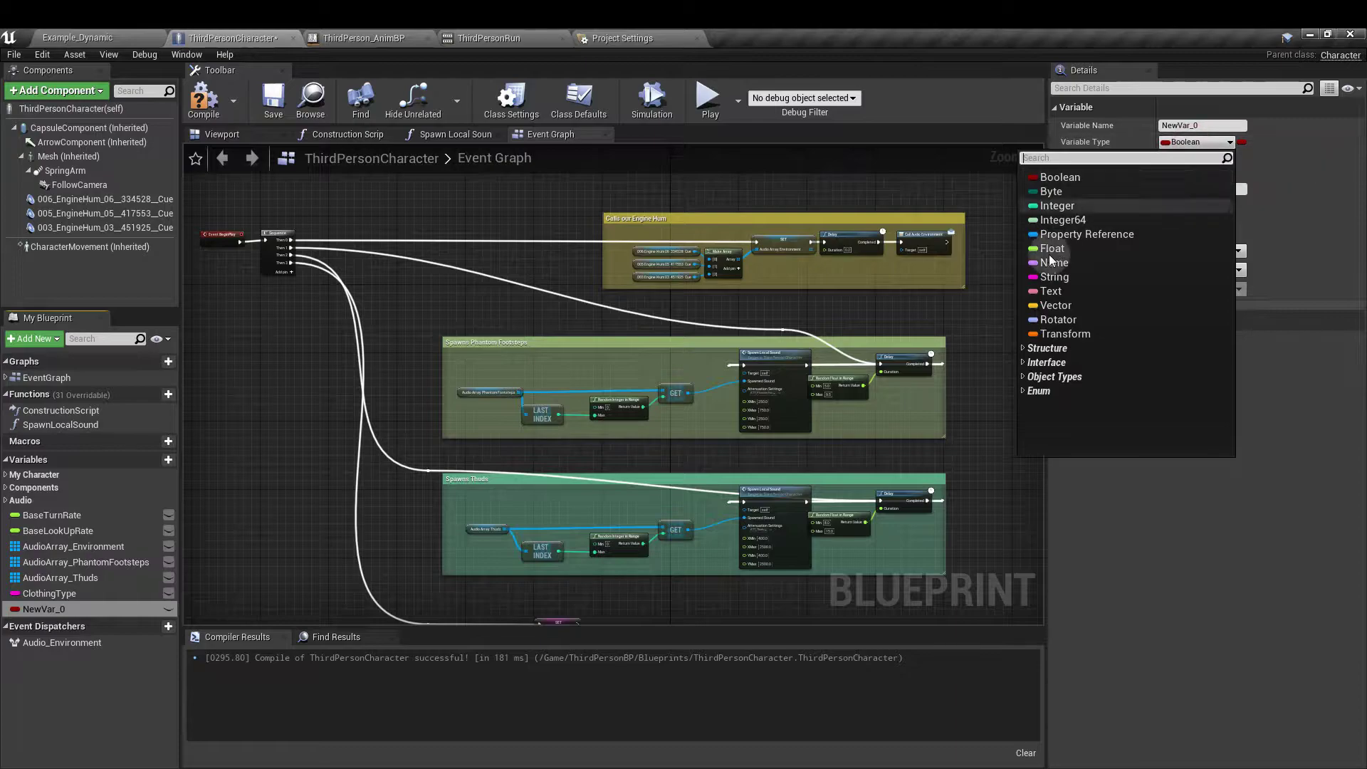
{"action": "left_click", "coordinate": [1049, 276]}
{"action": "left_click", "coordinate": [1197, 125]}
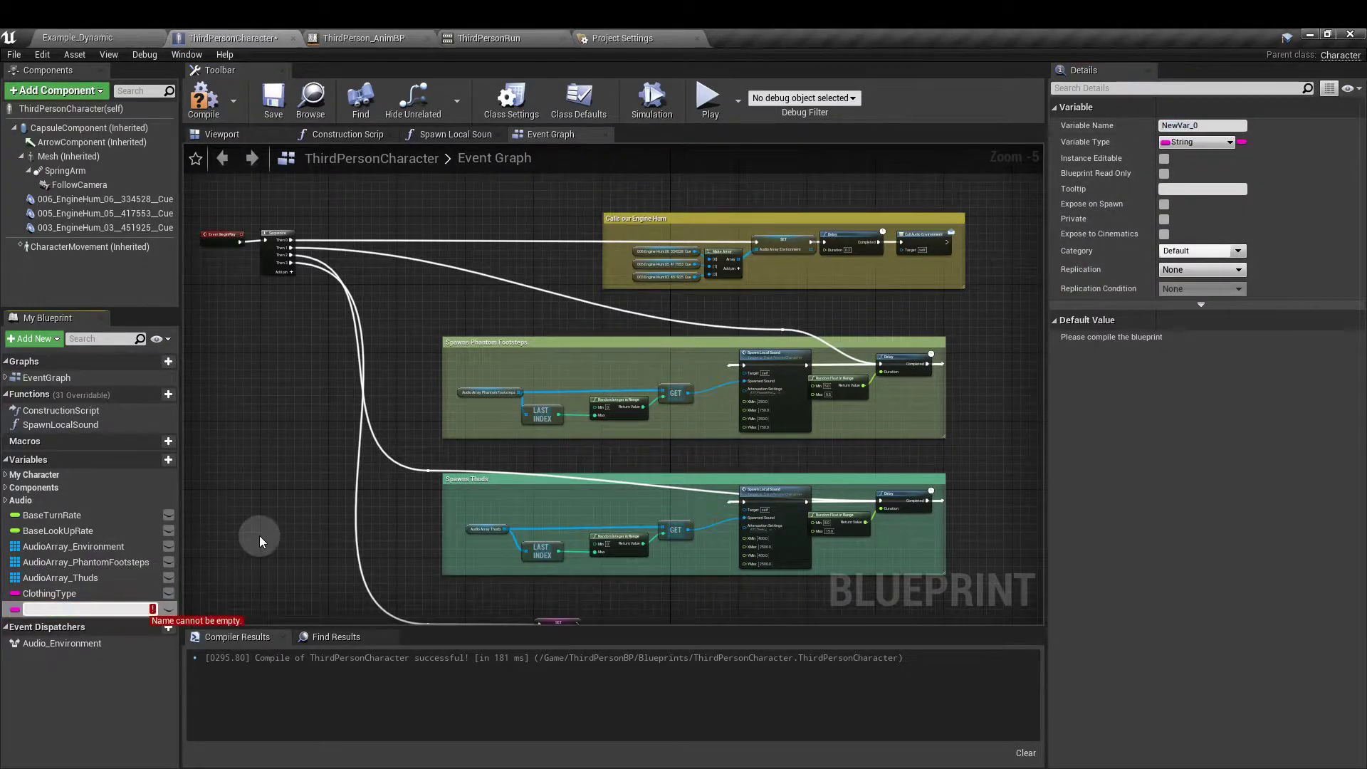
{"action": "key", "text": "Delete"}
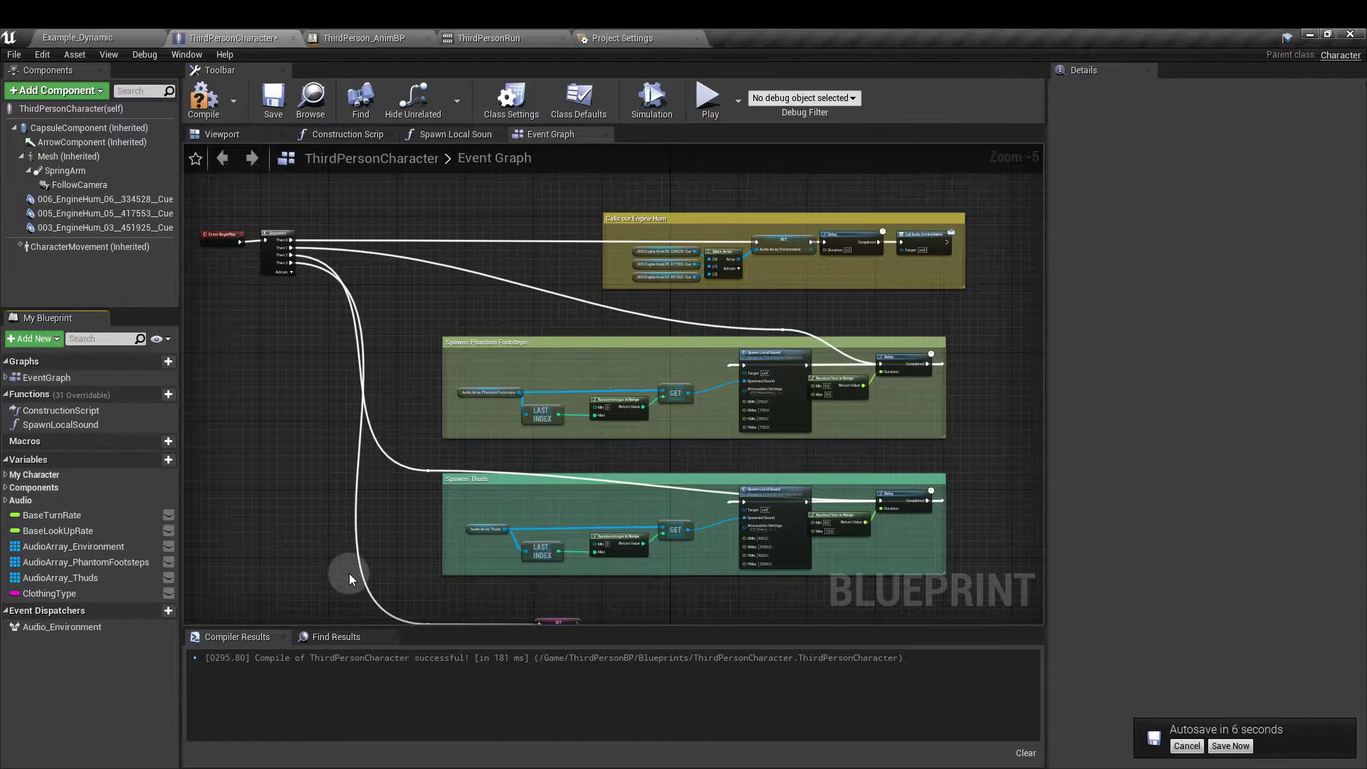
Step: Pan and zoom the Event Graph to the key 1 Jumpsuit and key 2 Spacesuit ClothingType nodes
{"action": "right_click_drag", "start_coordinate": [349, 574], "coordinate": [524, 517]}
{"action": "scroll", "coordinate": [552, 531], "scroll_direction": "up", "scroll_amount": 2}
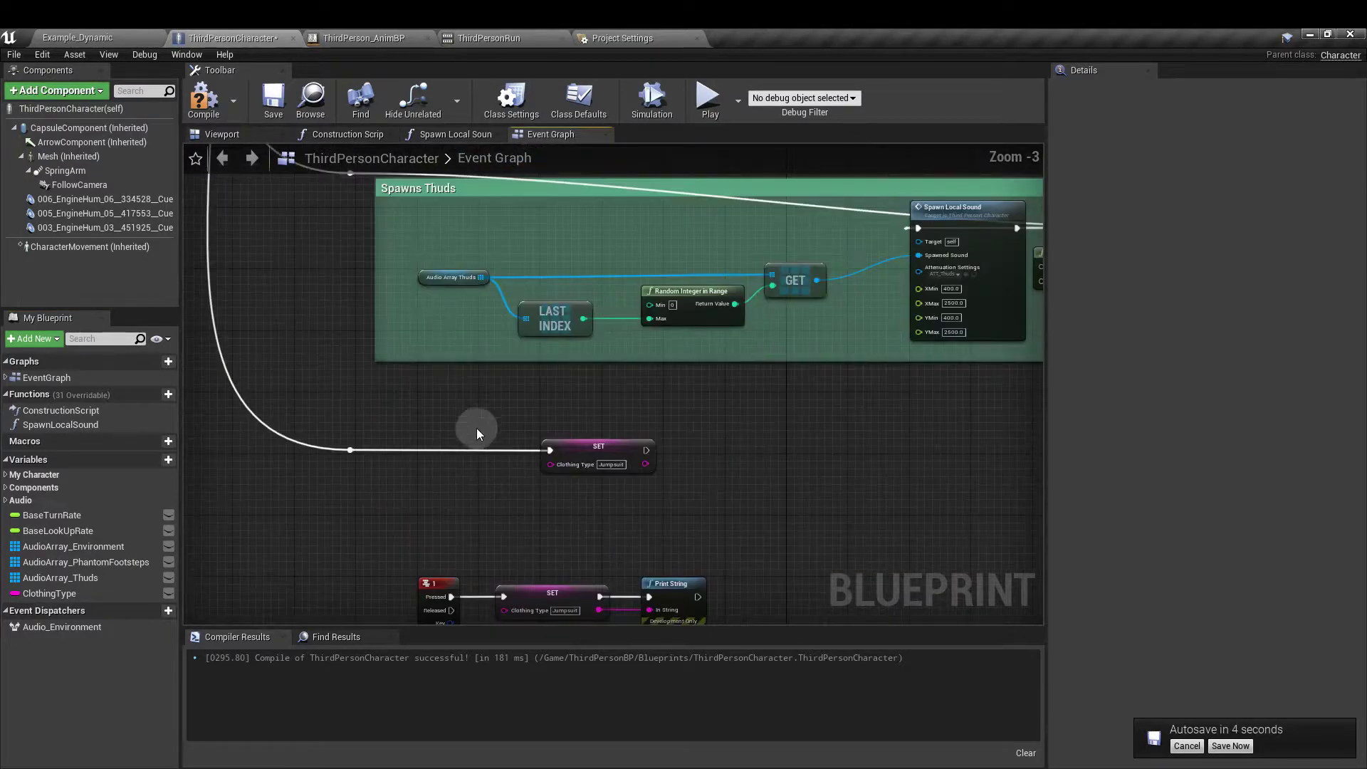
{"action": "right_click_drag", "start_coordinate": [448, 399], "coordinate": [536, 574]}
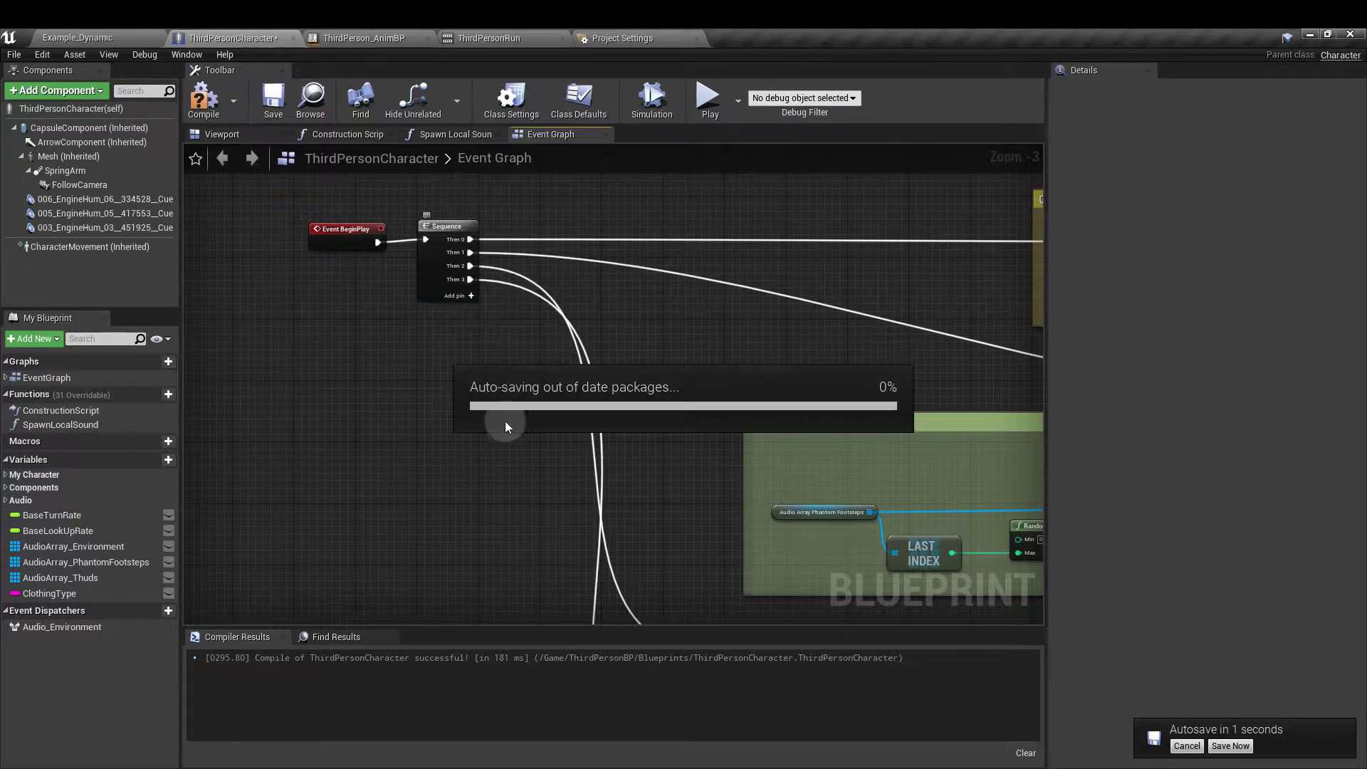
{"action": "right_click_drag", "start_coordinate": [544, 537], "coordinate": [516, 339]}
{"action": "left_click_drag", "start_coordinate": [516, 339], "coordinate": [698, 444]}
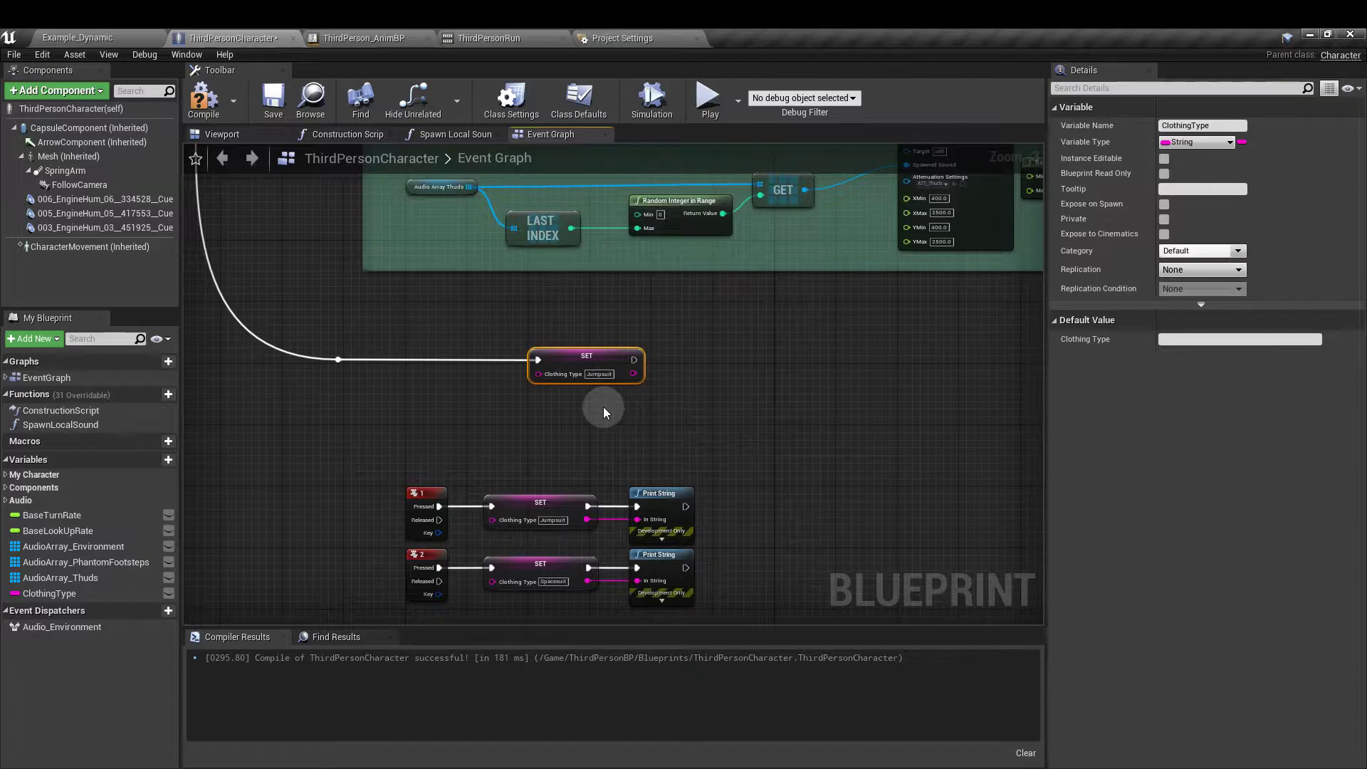
{"action": "scroll", "coordinate": [588, 395], "scroll_direction": "up", "scroll_amount": 3}
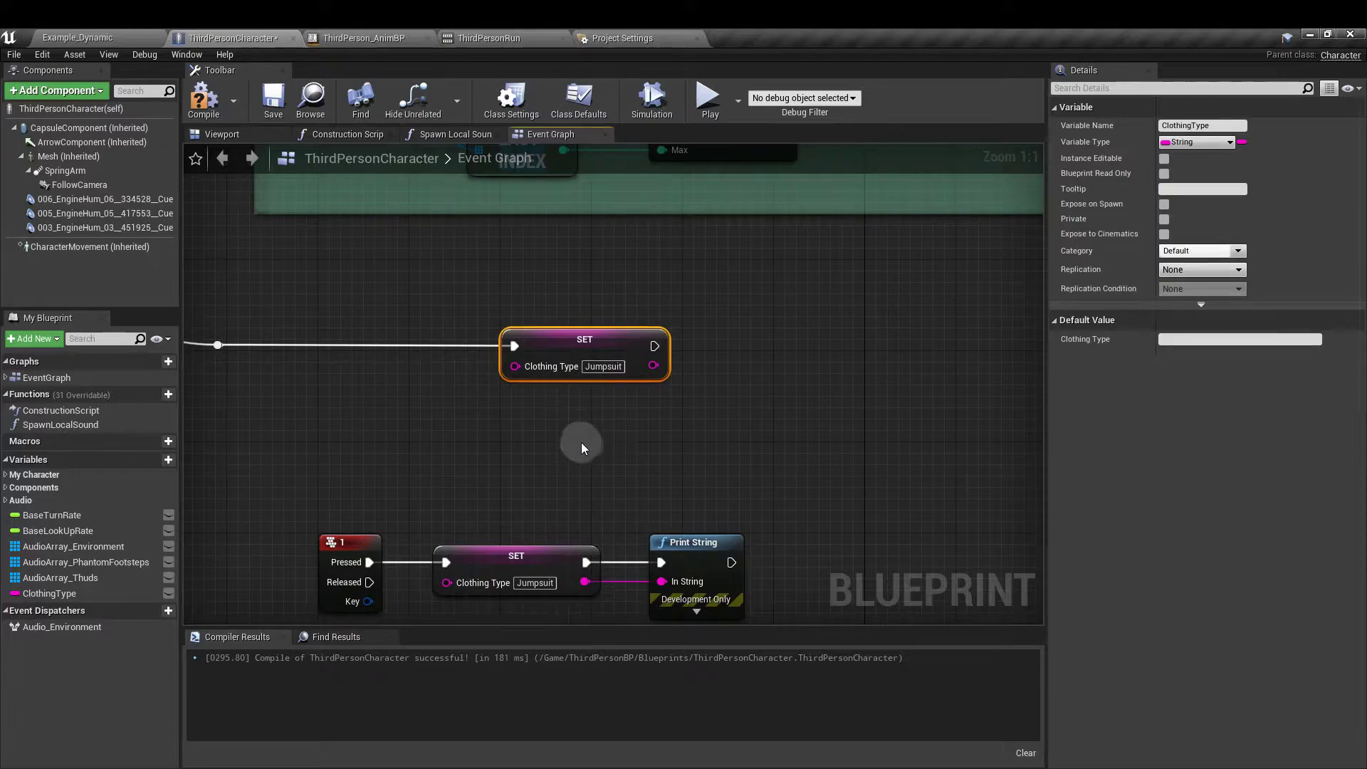
{"action": "right_click_drag", "start_coordinate": [582, 446], "coordinate": [661, 246]}
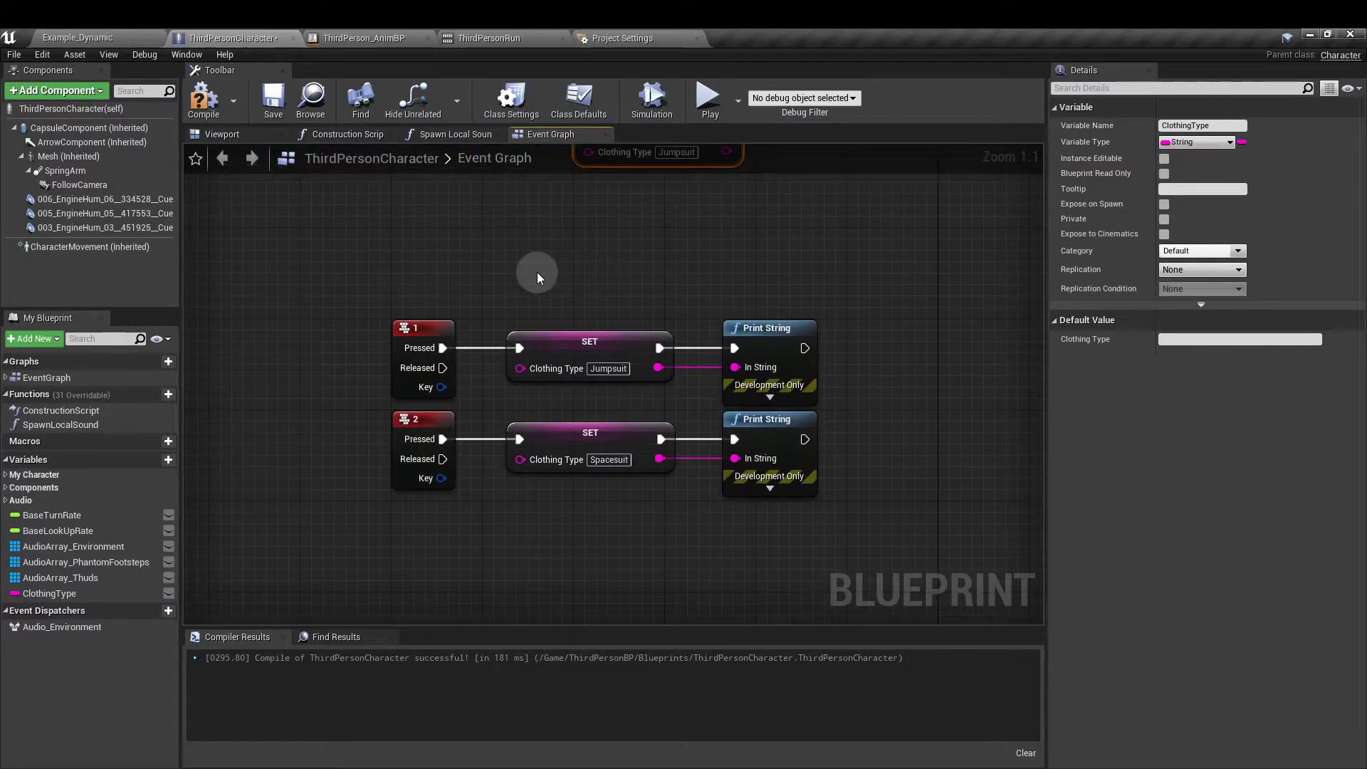
Step: Add a Set ClothingType node from the variable, then undo it
{"action": "right_click", "coordinate": [416, 251]}
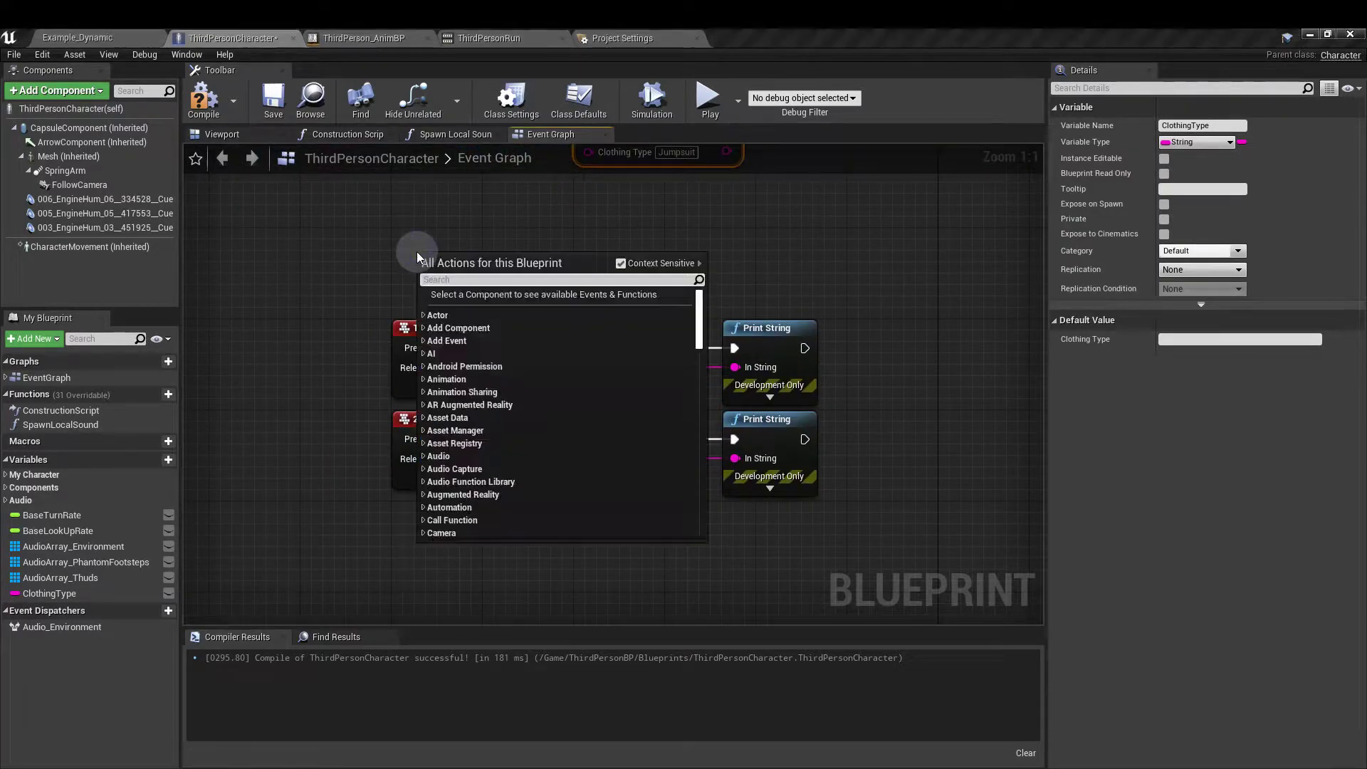
{"action": "type", "text": "1"}
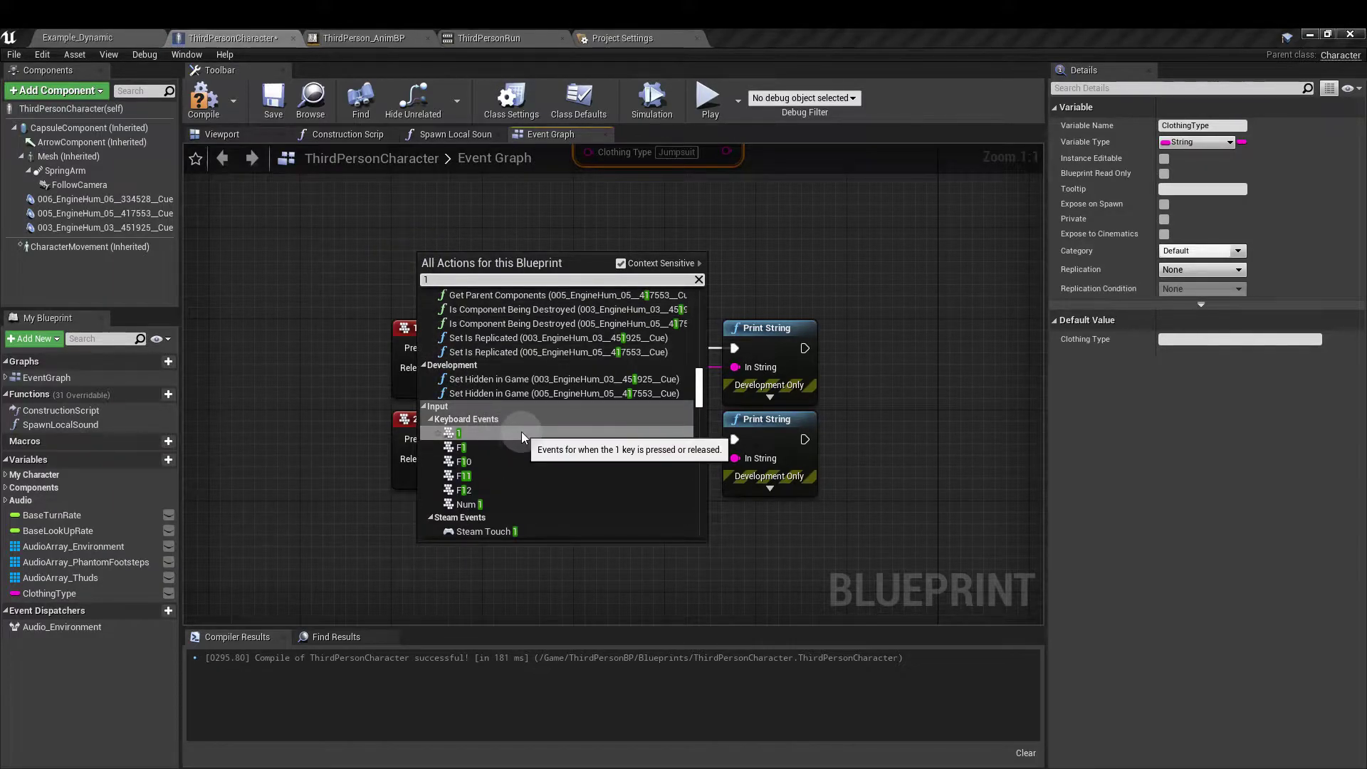
{"action": "left_click", "coordinate": [306, 420]}
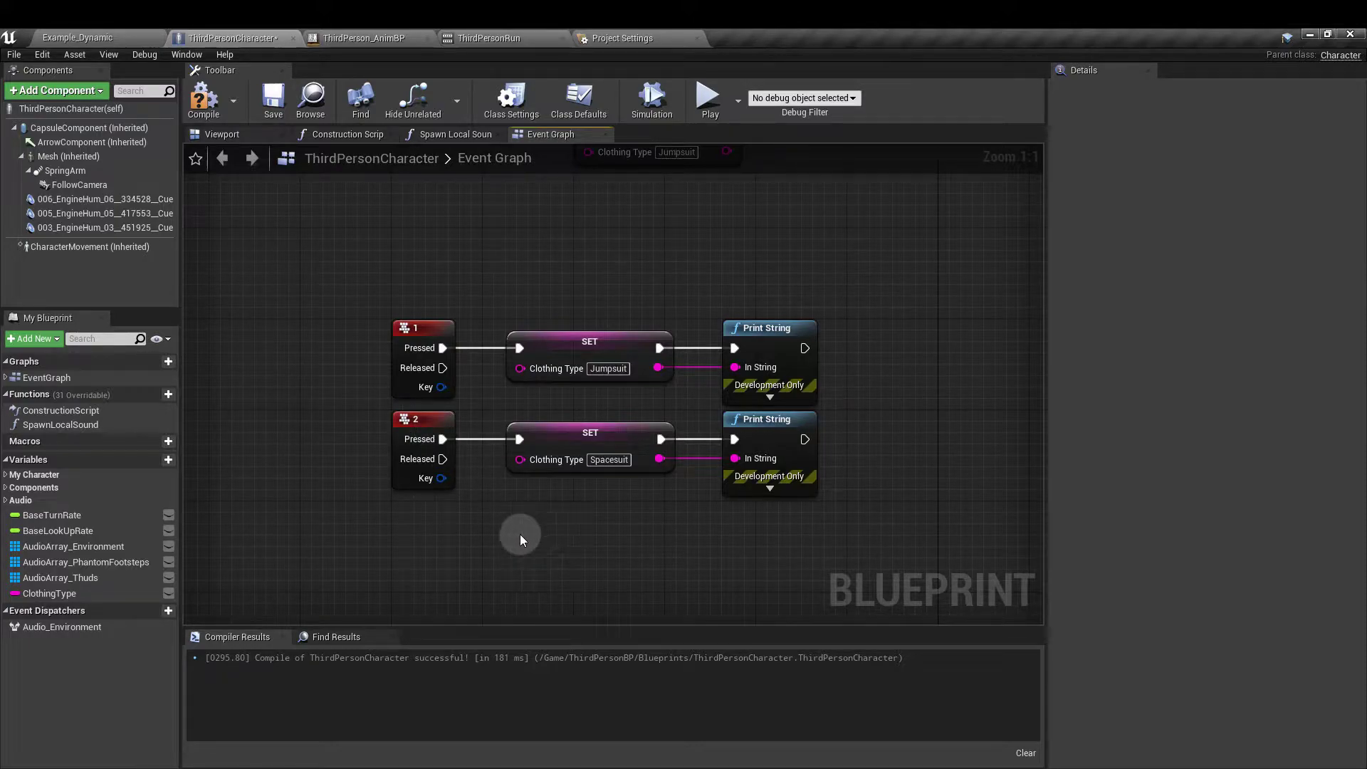
{"action": "left_click_drag", "start_coordinate": [93, 594], "coordinate": [534, 514]}
{"action": "left_click", "coordinate": [562, 547]}
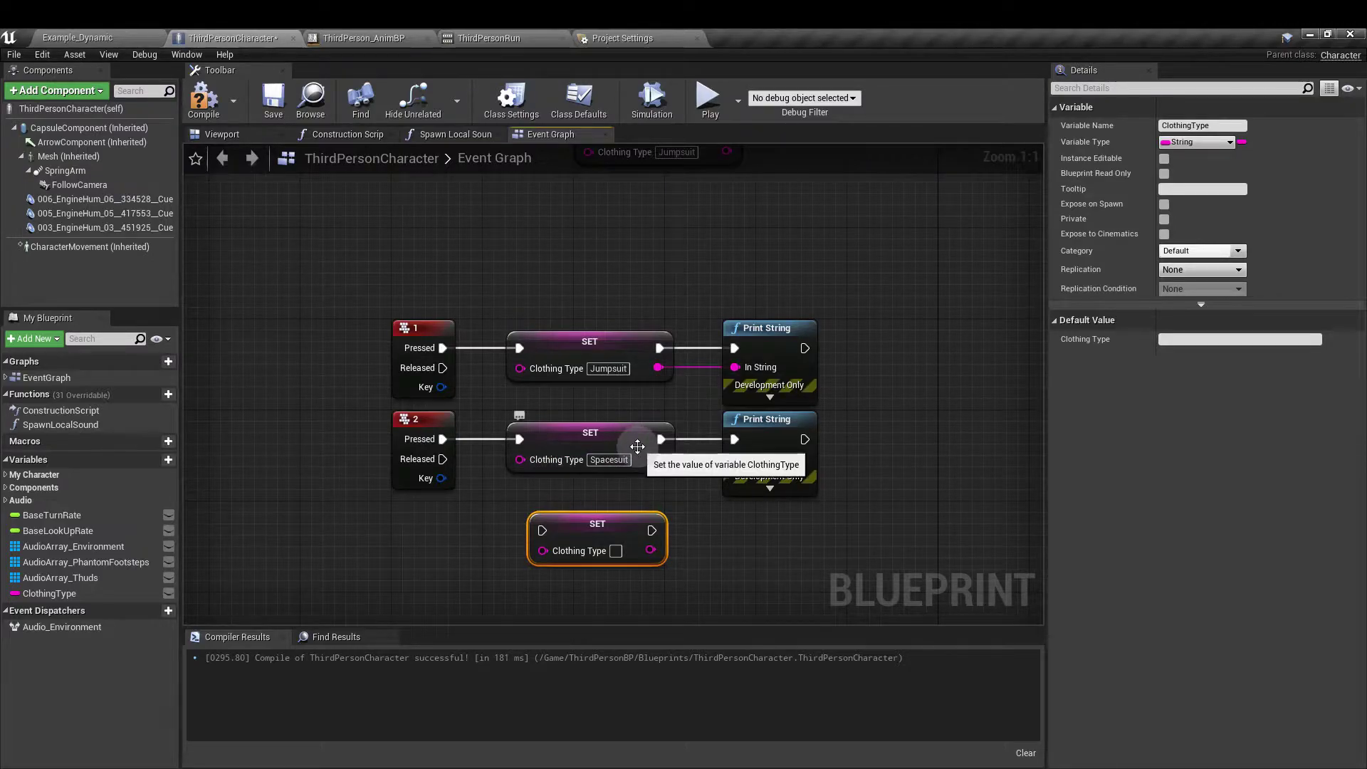
{"action": "key", "text": "ctrl+z"}
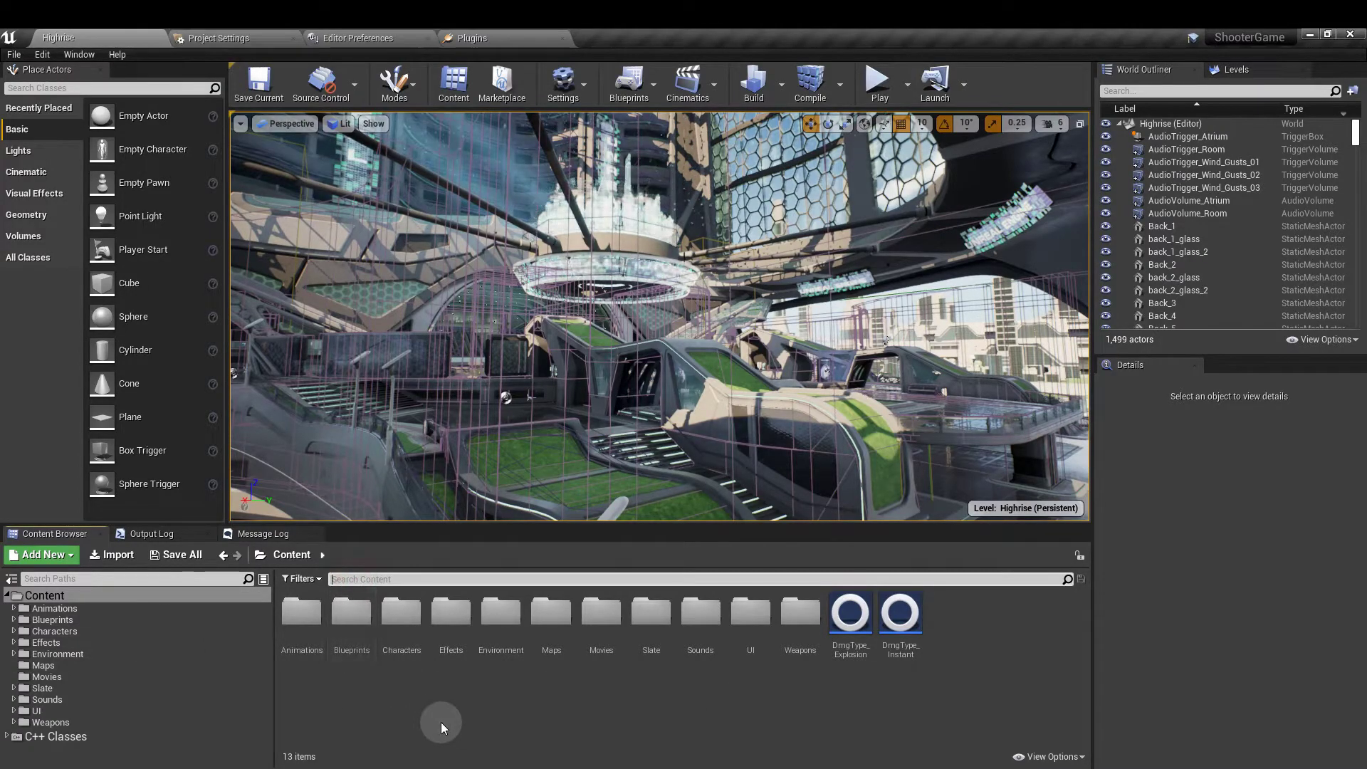
Step: Filter the Content Browser by 'scue_fs' and select SCue_FS_Metal and SCue_FS_Tile
{"action": "type", "text": "scue_fs"}
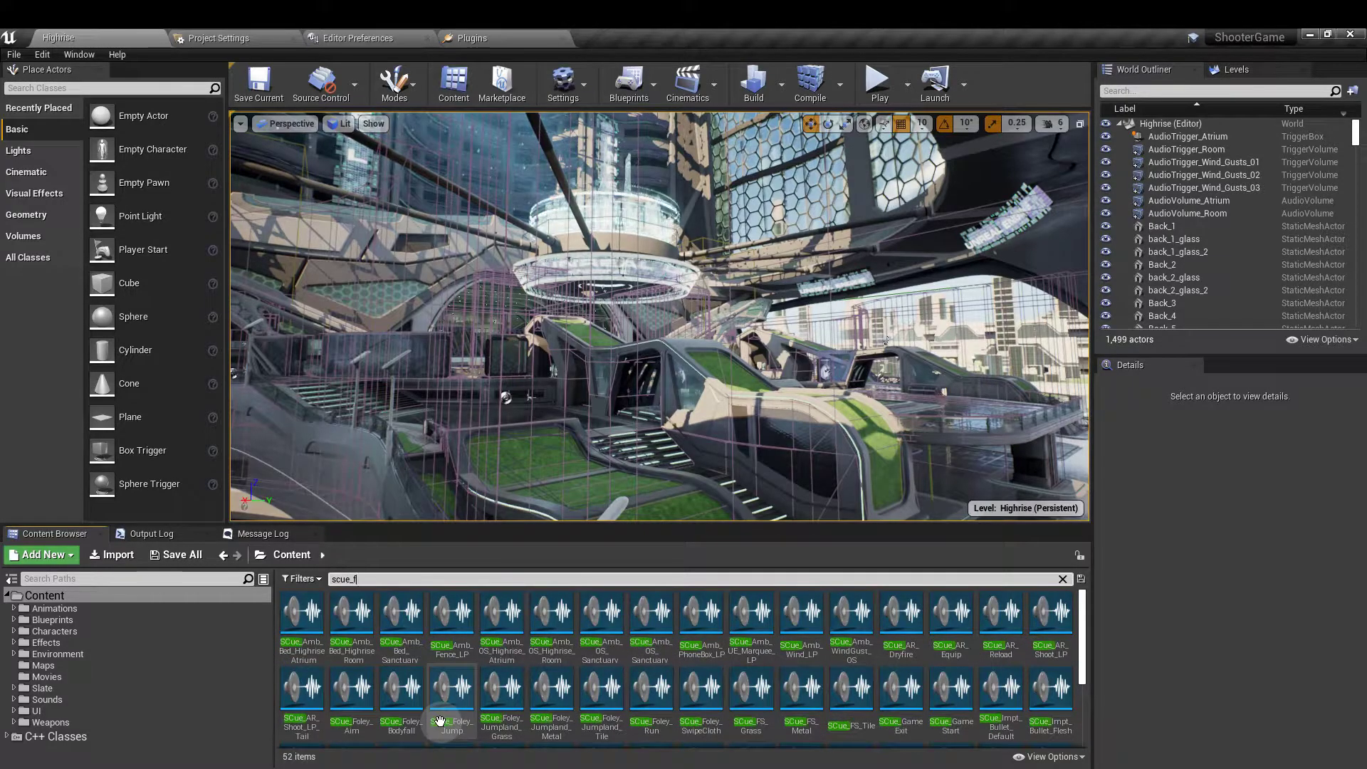
{"action": "left_click", "coordinate": [442, 723]}
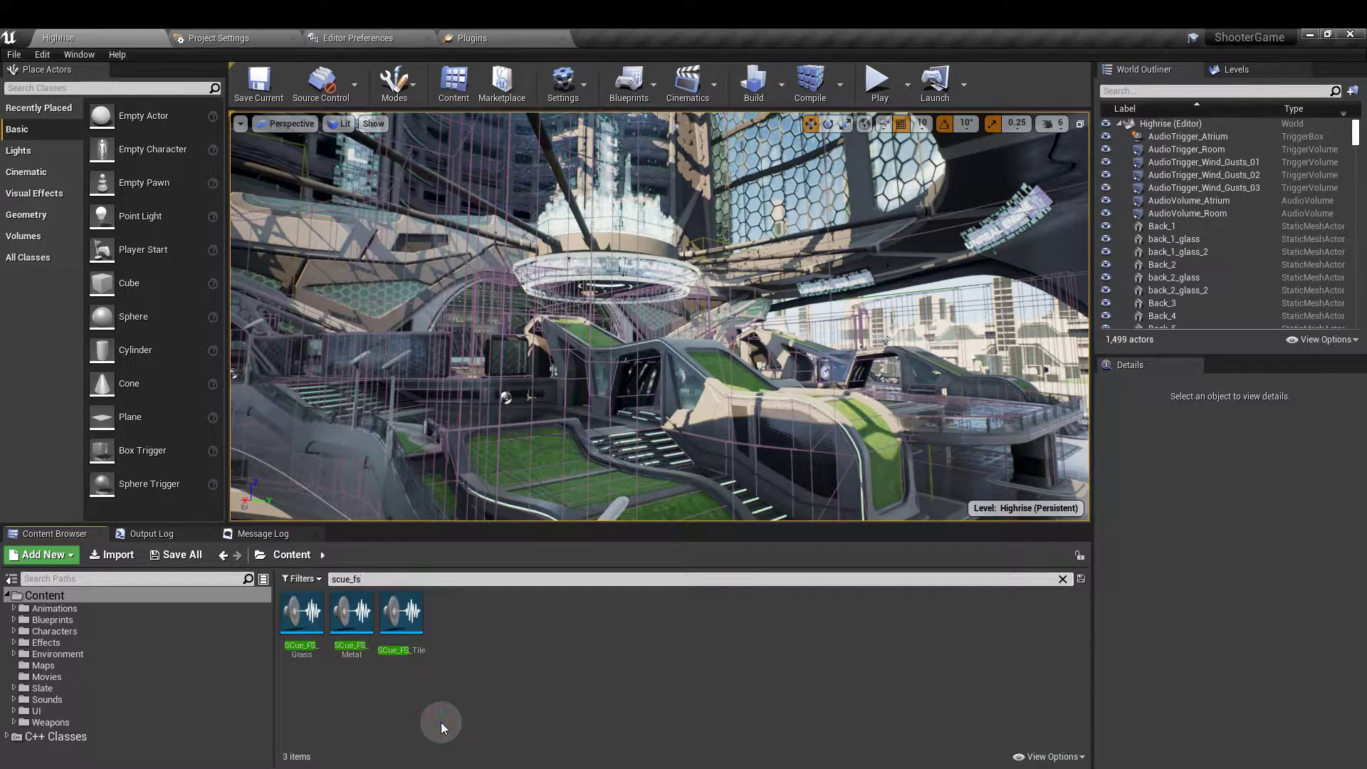
{"action": "left_click", "coordinate": [327, 708]}
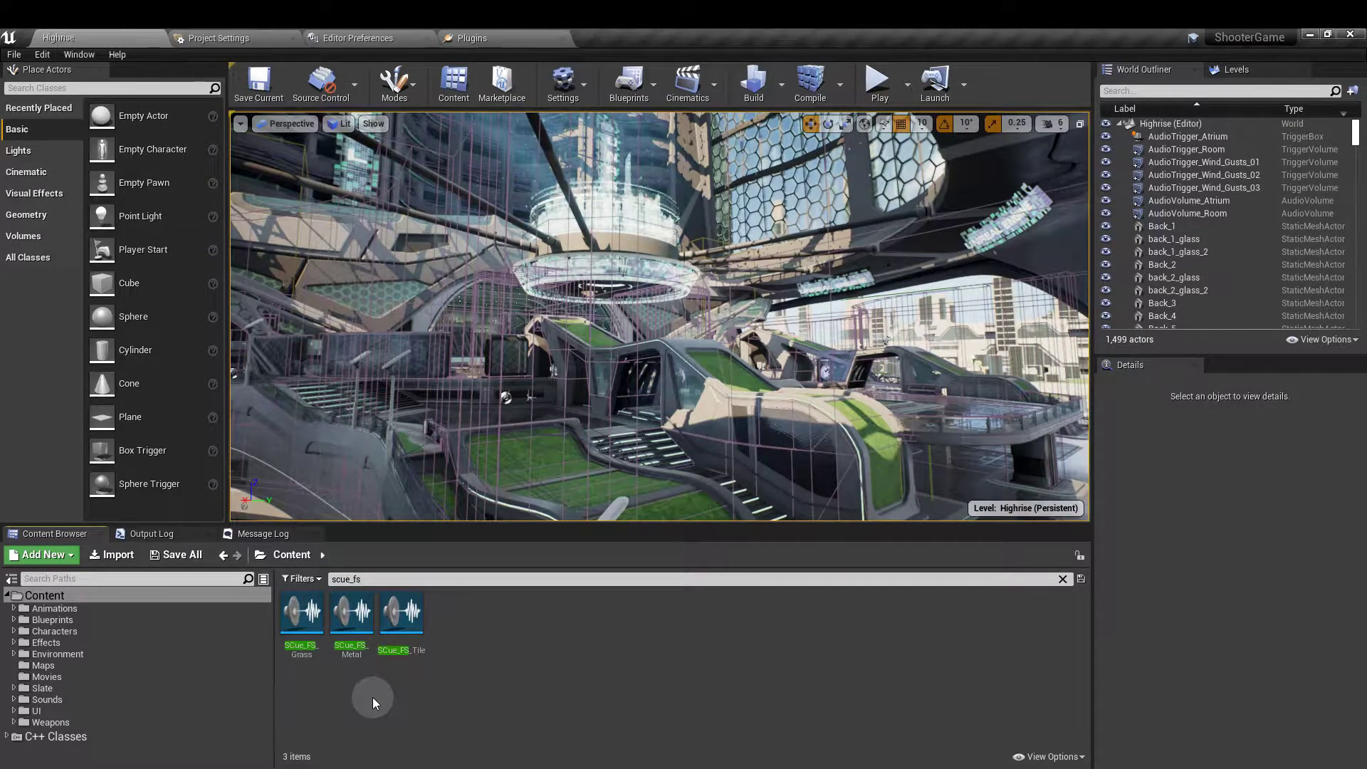
{"action": "left_click", "coordinate": [349, 630]}
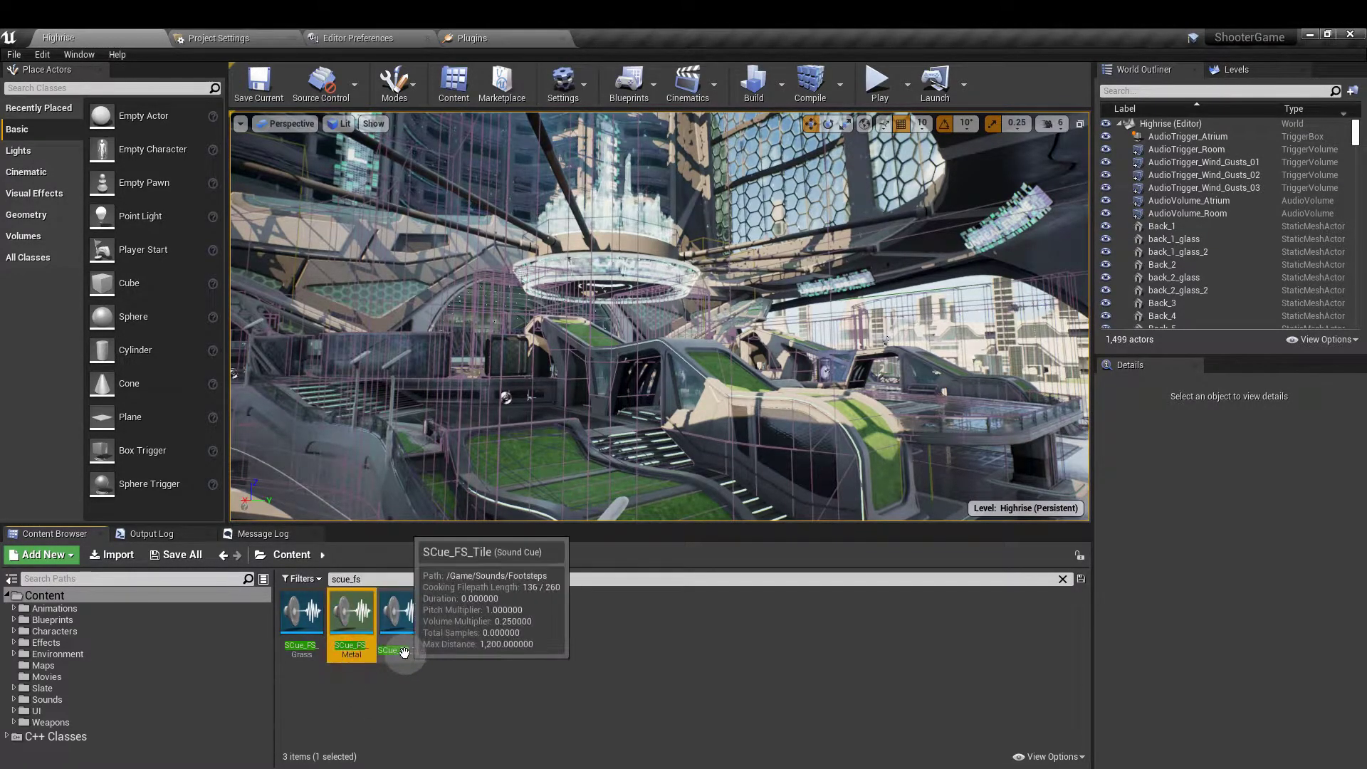
{"action": "left_click", "coordinate": [404, 652], "text": "ctrl"}
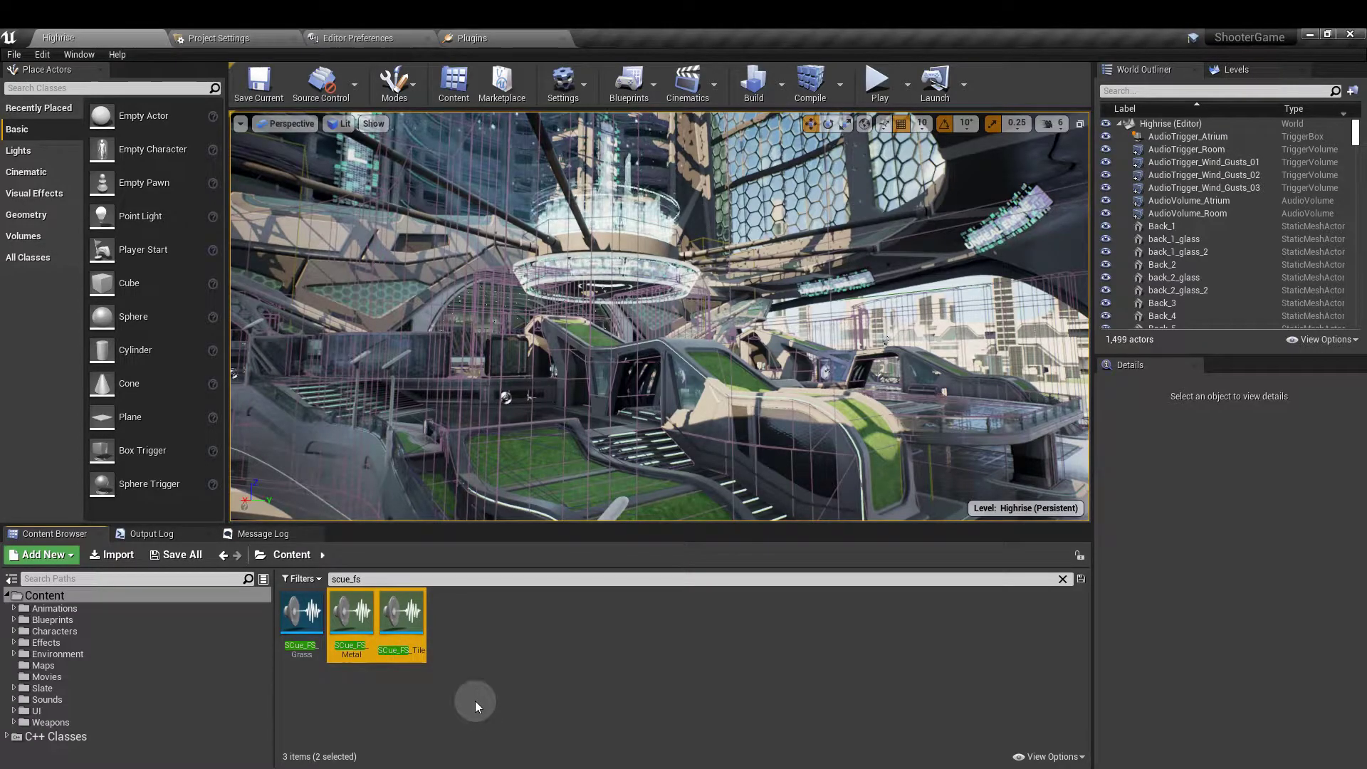
Step: Migrate both cues to the VSTut_Alien_03 Content folder, declining to overwrite the existing Metal cue
{"action": "right_click", "coordinate": [401, 620]}
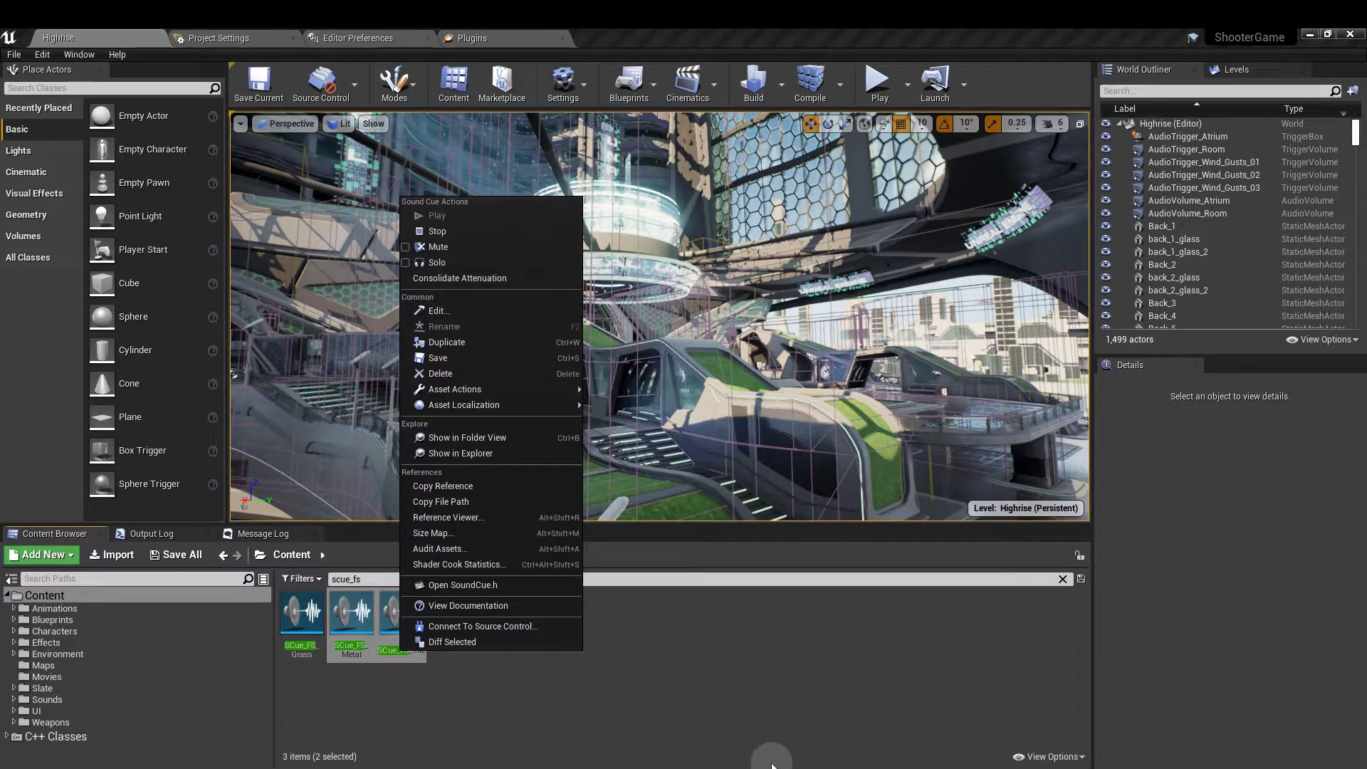
{"action": "mouse_move", "coordinate": [524, 386]}
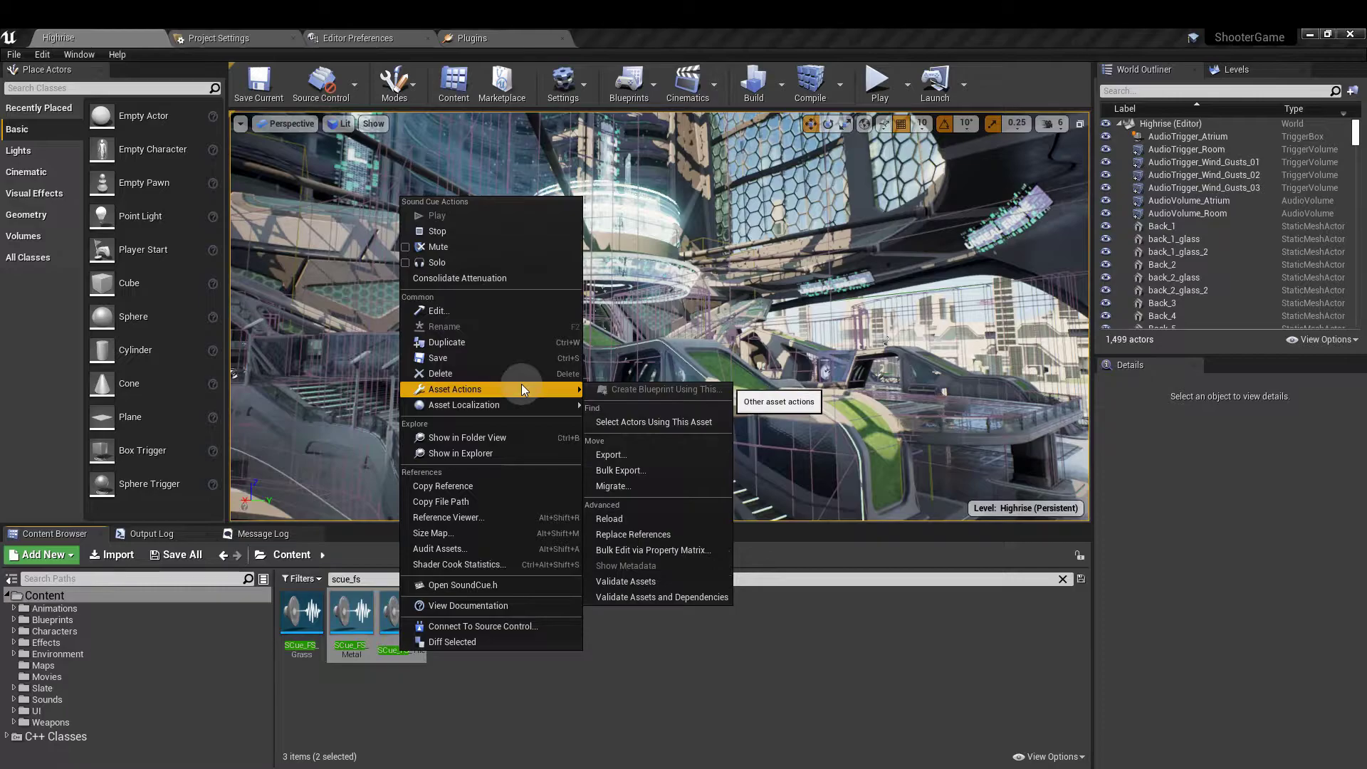
{"action": "left_click", "coordinate": [644, 487]}
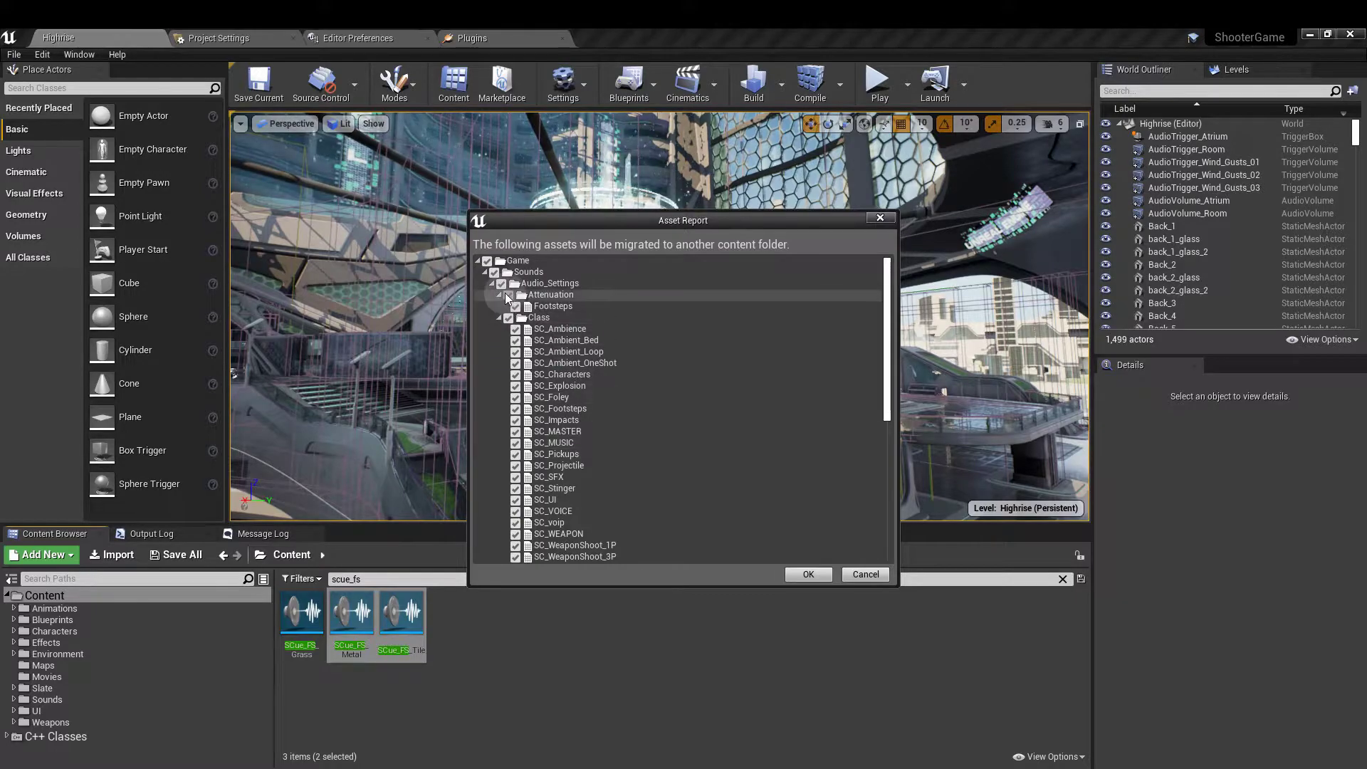
{"action": "scroll", "coordinate": [711, 373], "scroll_direction": "down", "scroll_amount": 3}
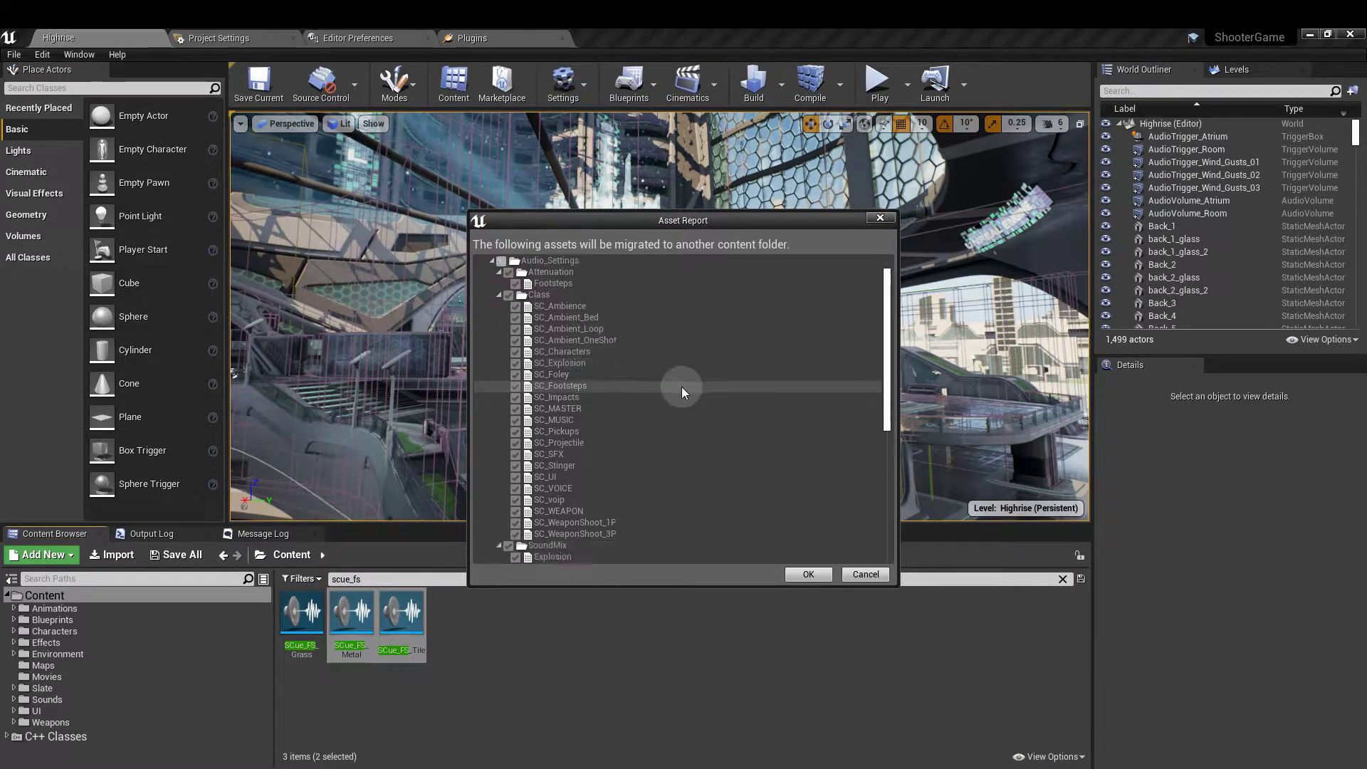
{"action": "scroll", "coordinate": [681, 387], "scroll_direction": "down", "scroll_amount": 6}
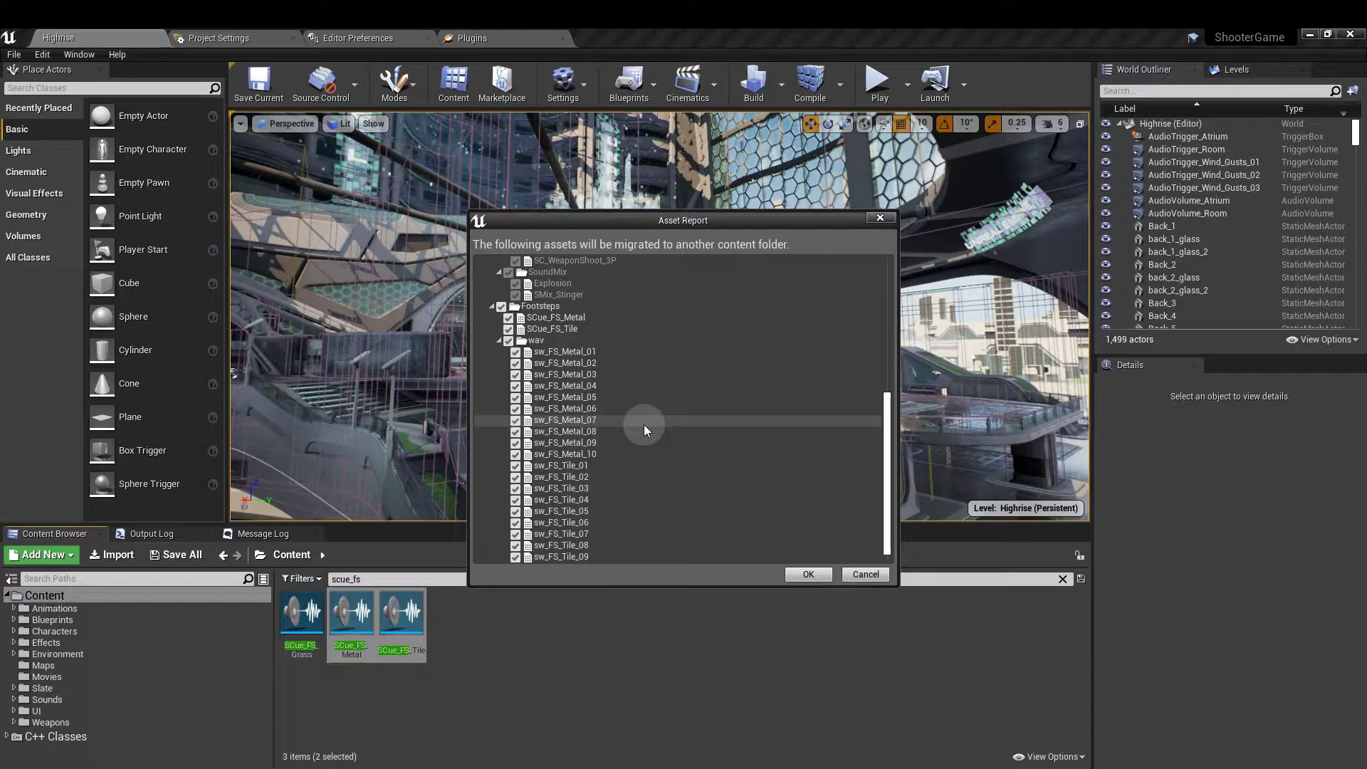
{"action": "left_click", "coordinate": [808, 574]}
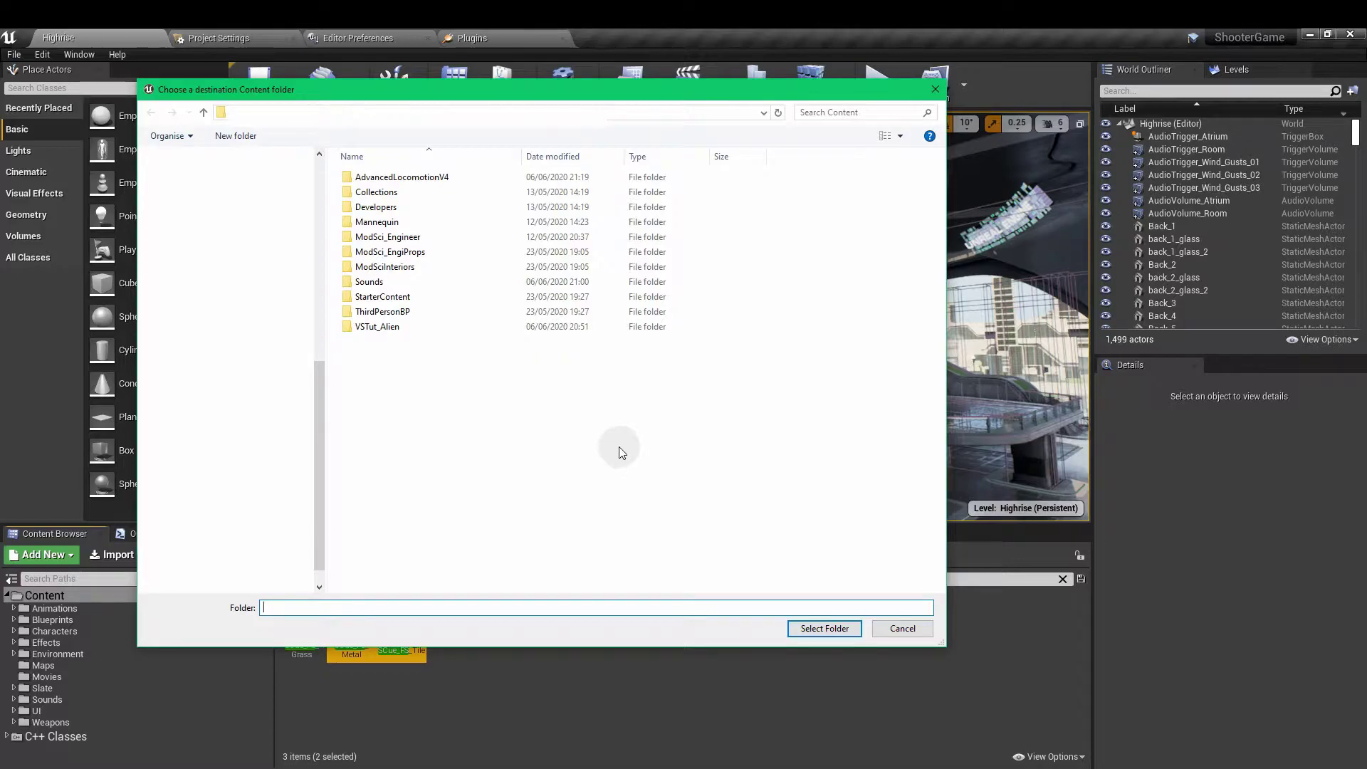
{"action": "left_click", "coordinate": [826, 633]}
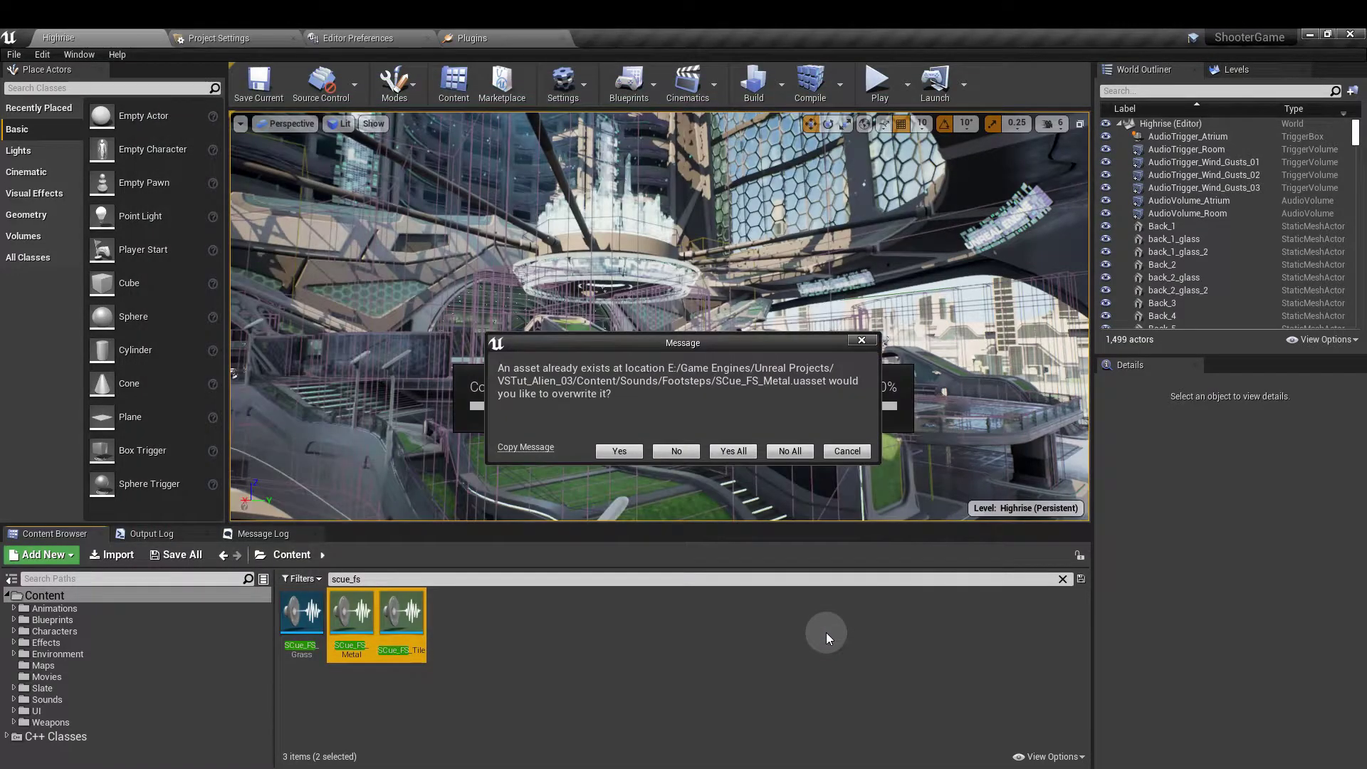
{"action": "left_click", "coordinate": [826, 447]}
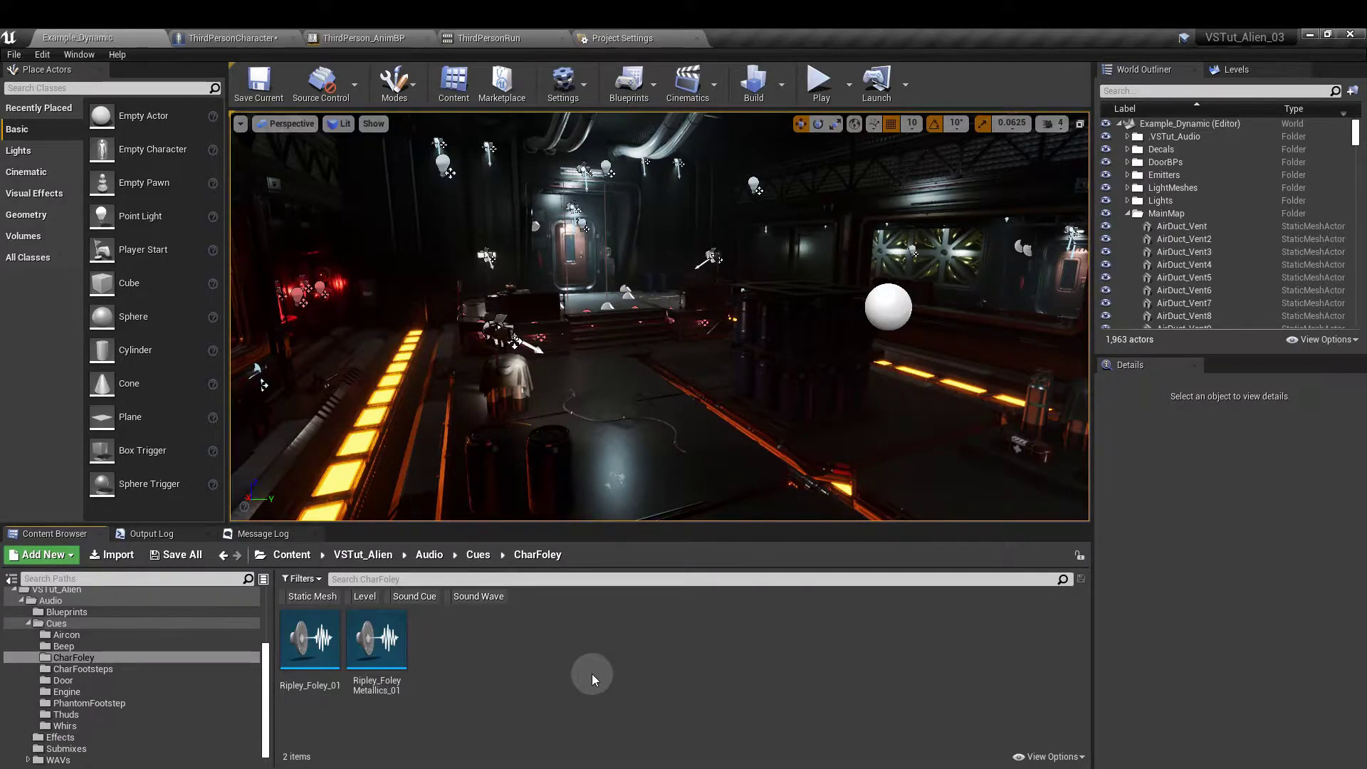
Step: Open the Ripley_Foley_01 sound cue and inspect its five leather and nylon wave players
{"action": "right_click", "coordinate": [493, 668]}
{"action": "mouse_move", "coordinate": [538, 644]}
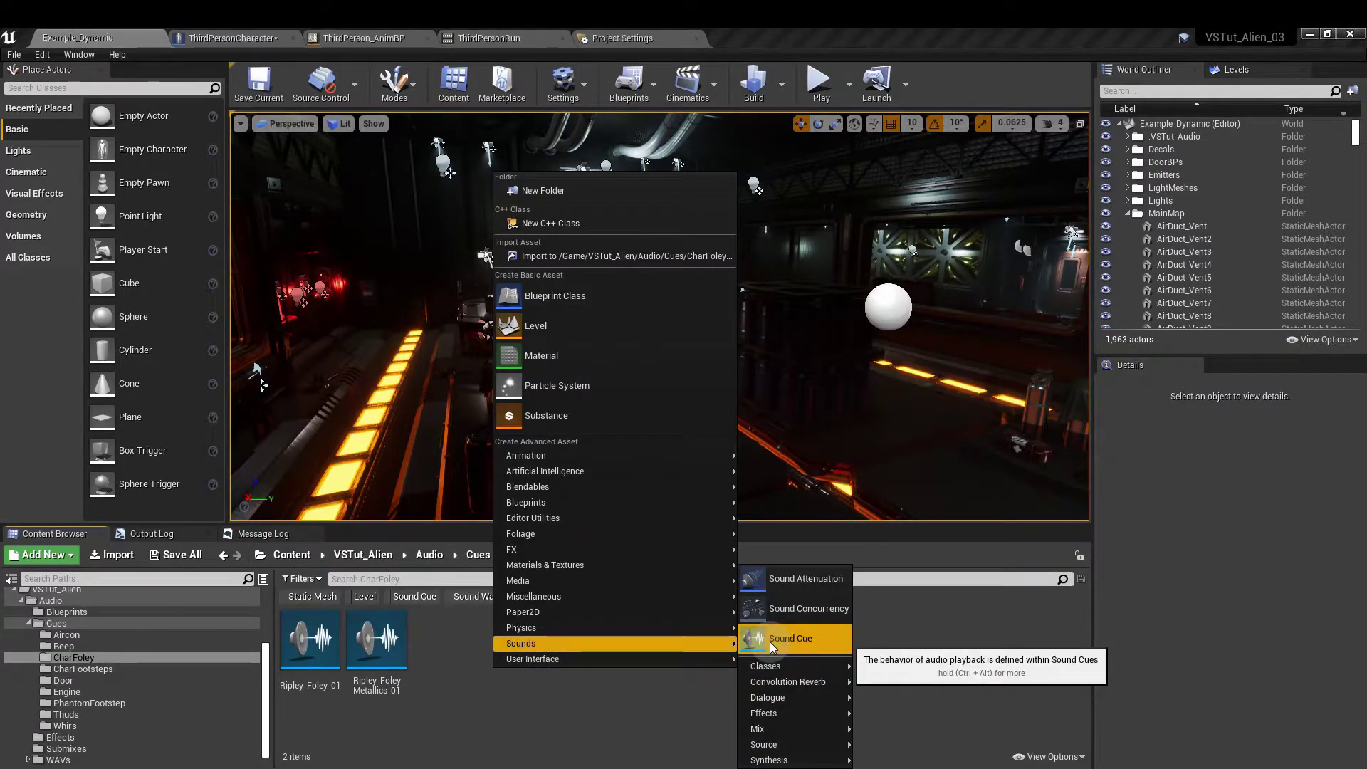
{"action": "left_click", "coordinate": [542, 702]}
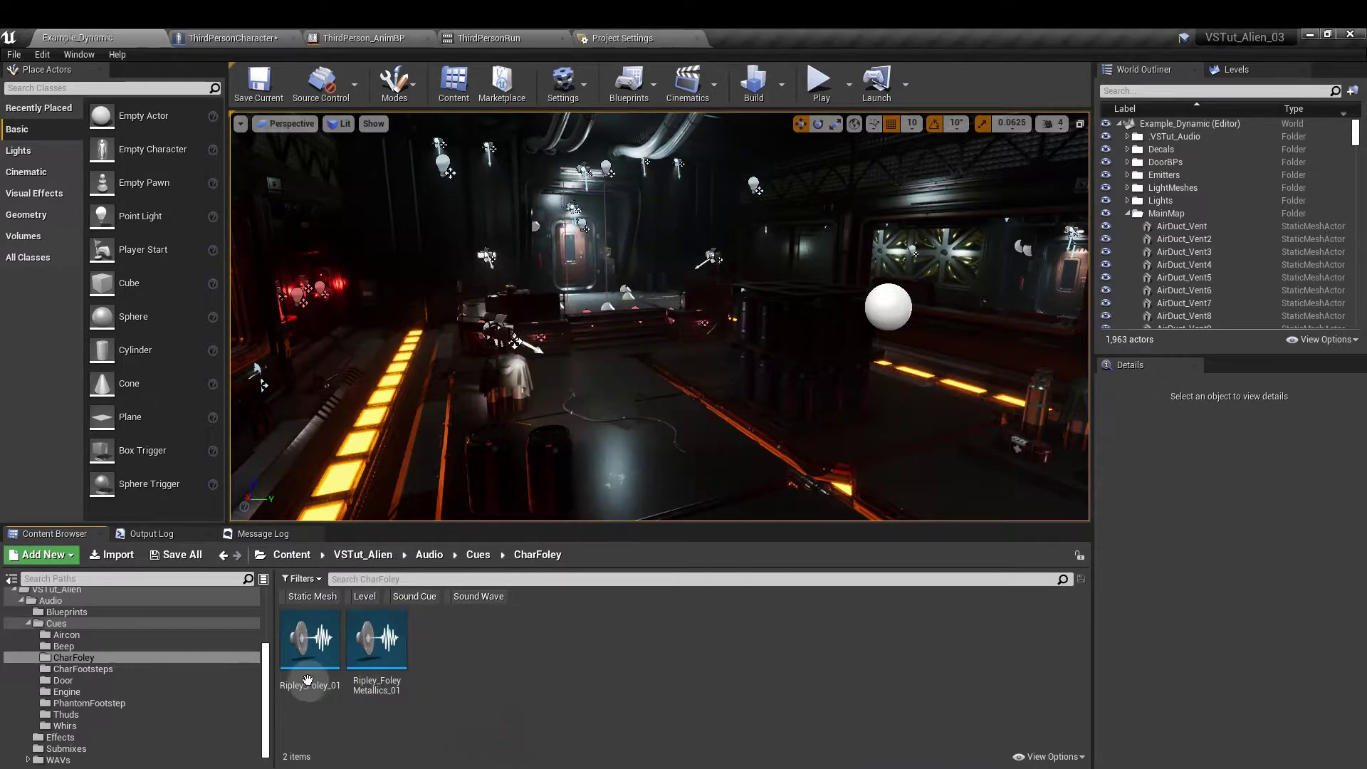
{"action": "key", "text": "Return"}
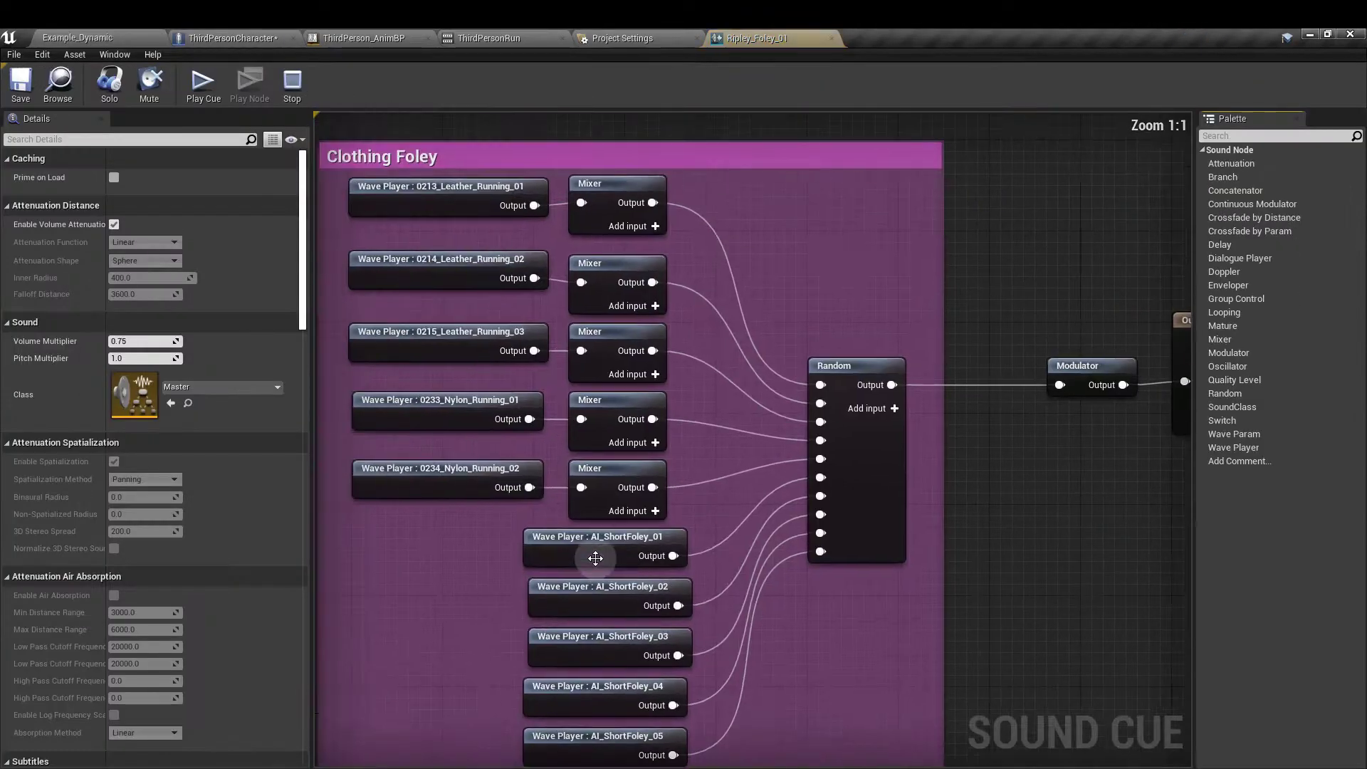
{"action": "scroll", "coordinate": [553, 539], "scroll_direction": "down", "scroll_amount": 3}
{"action": "right_click_drag", "start_coordinate": [554, 539], "coordinate": [552, 525]}
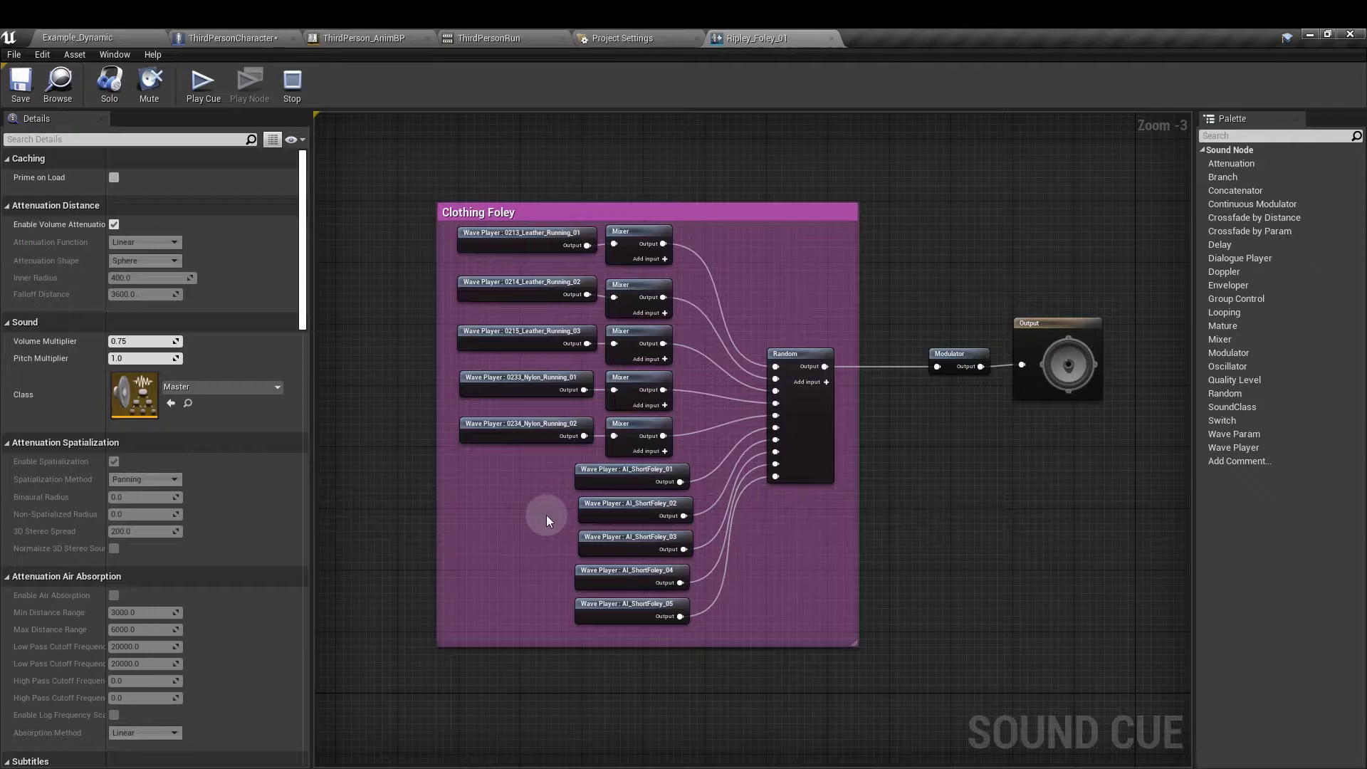
{"action": "left_click_drag", "start_coordinate": [449, 221], "coordinate": [616, 618]}
{"action": "left_click", "coordinate": [537, 546]}
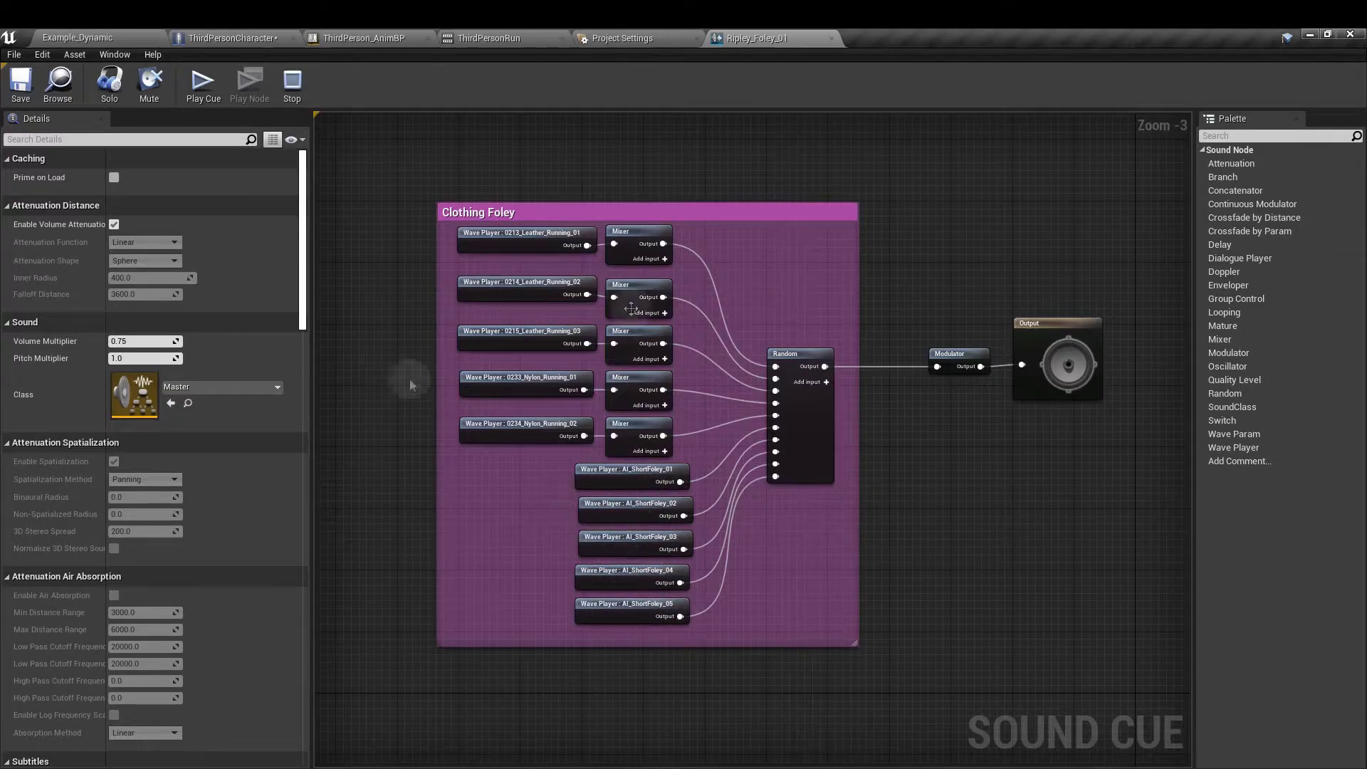
Step: Add a Random node fed by the five Mixers, delete it, and inspect the Modulator
{"action": "left_click_drag", "start_coordinate": [688, 232], "coordinate": [645, 616]}
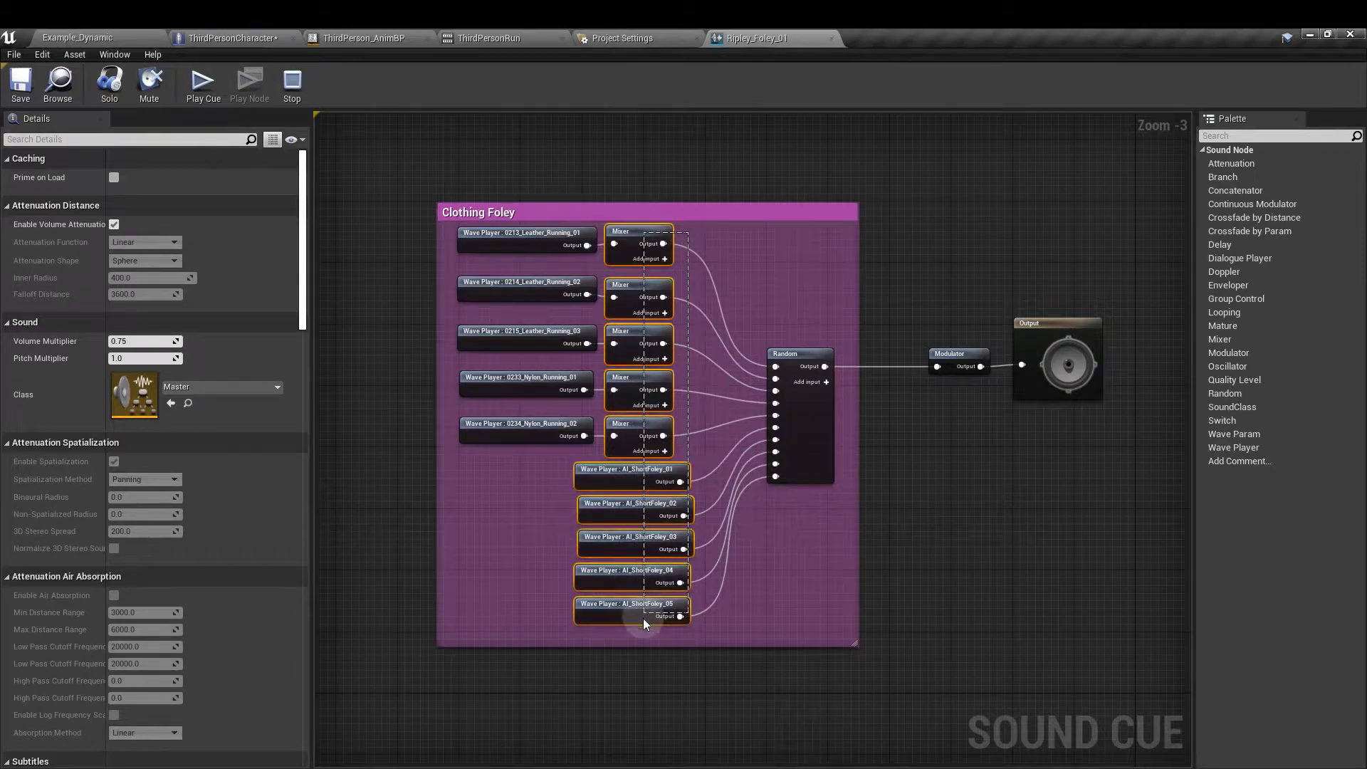
{"action": "right_click", "coordinate": [759, 554]}
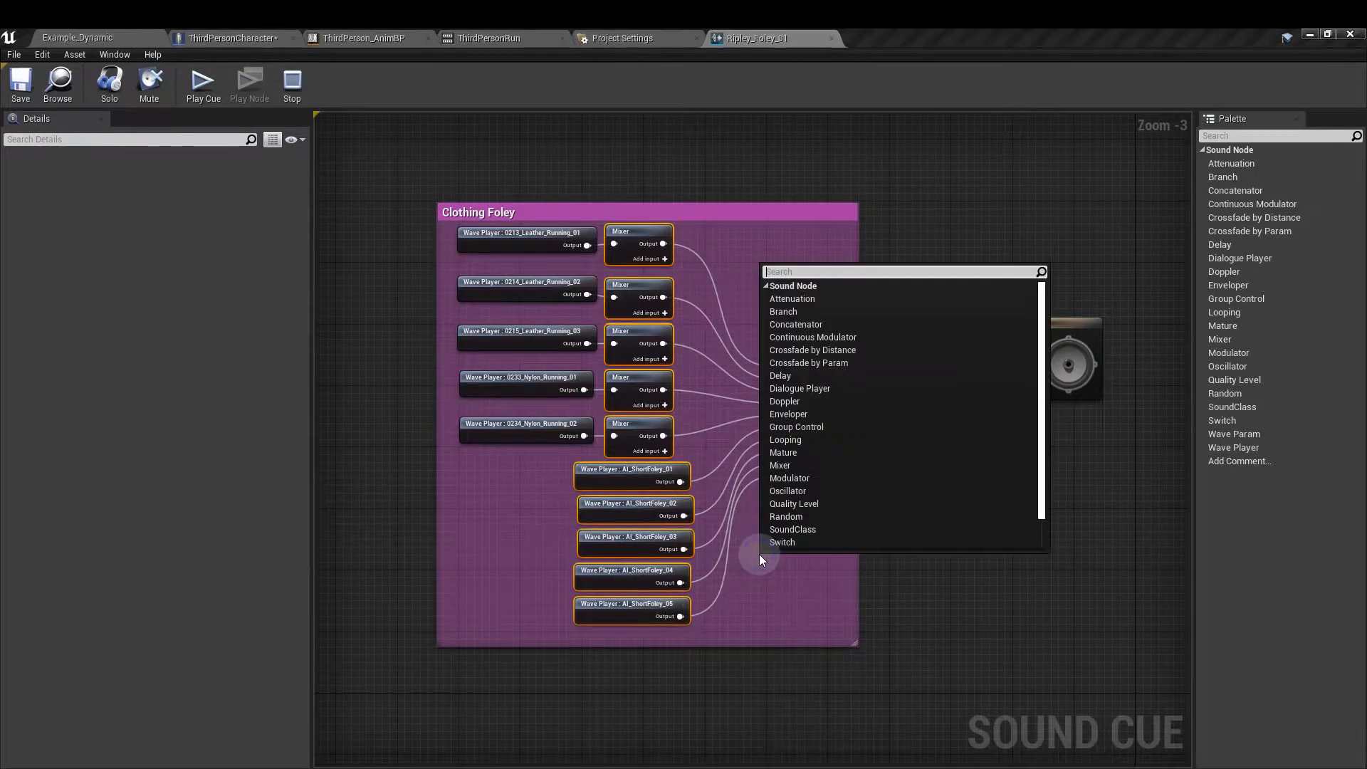
{"action": "left_click", "coordinate": [819, 518]}
{"action": "left_click_drag", "start_coordinate": [798, 632], "coordinate": [810, 577]}
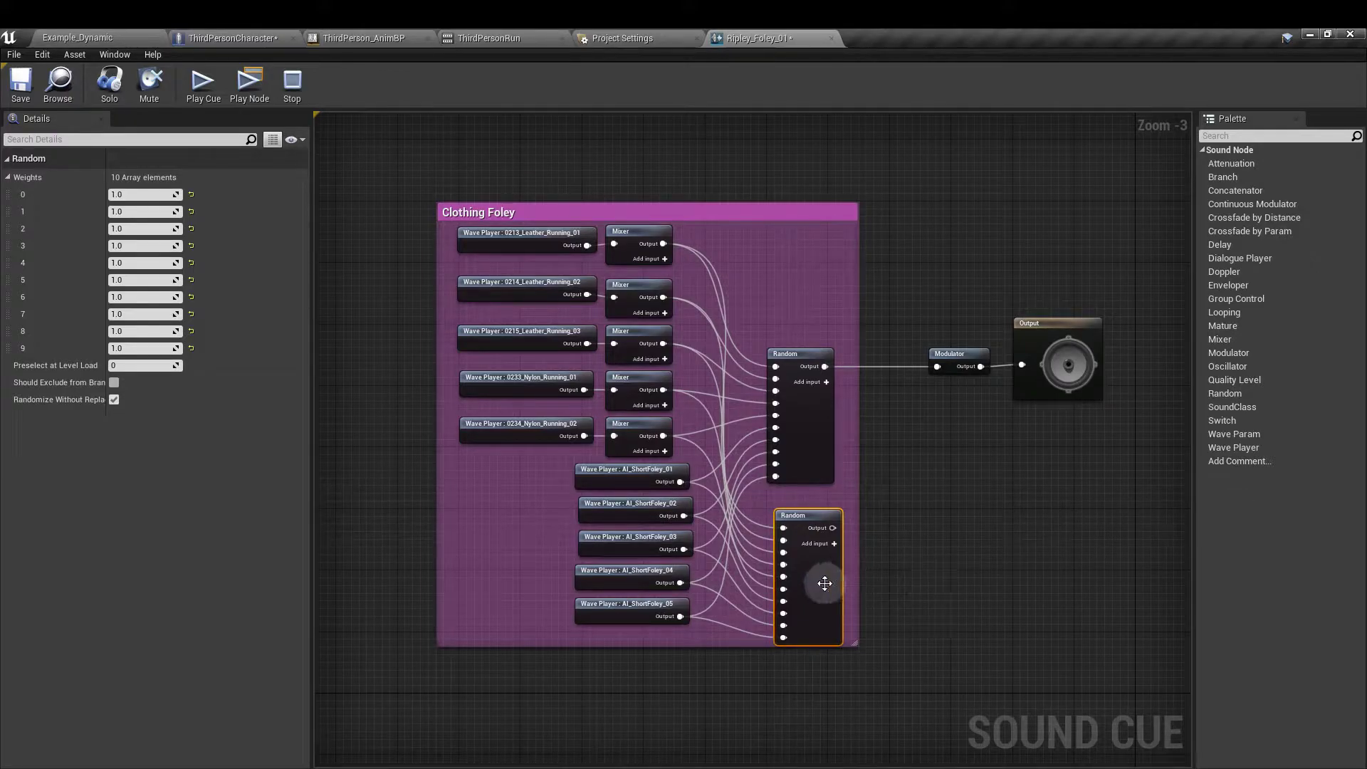
{"action": "key", "text": "Delete"}
{"action": "left_click", "coordinate": [953, 357]}
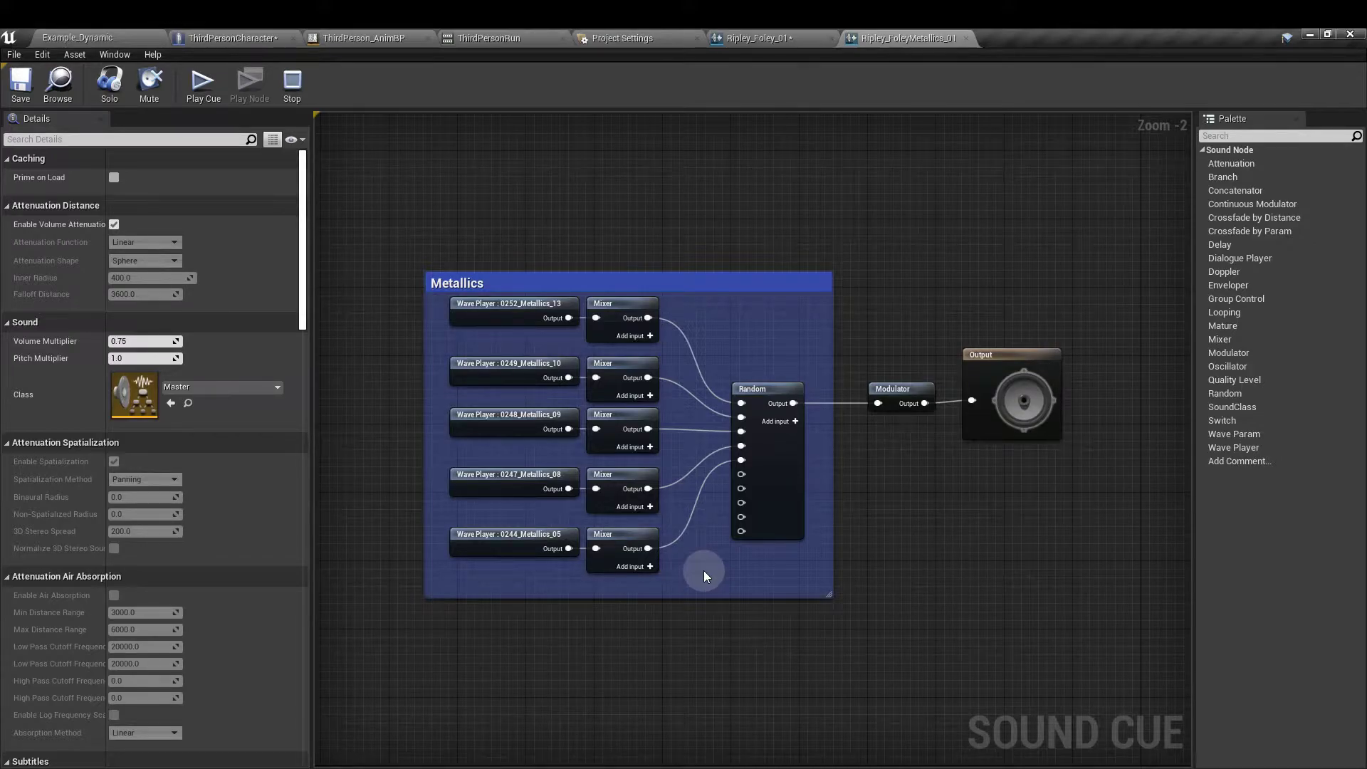
Step: Select the Metallics cue's Random node to inspect its weights
{"action": "left_click", "coordinate": [769, 531]}
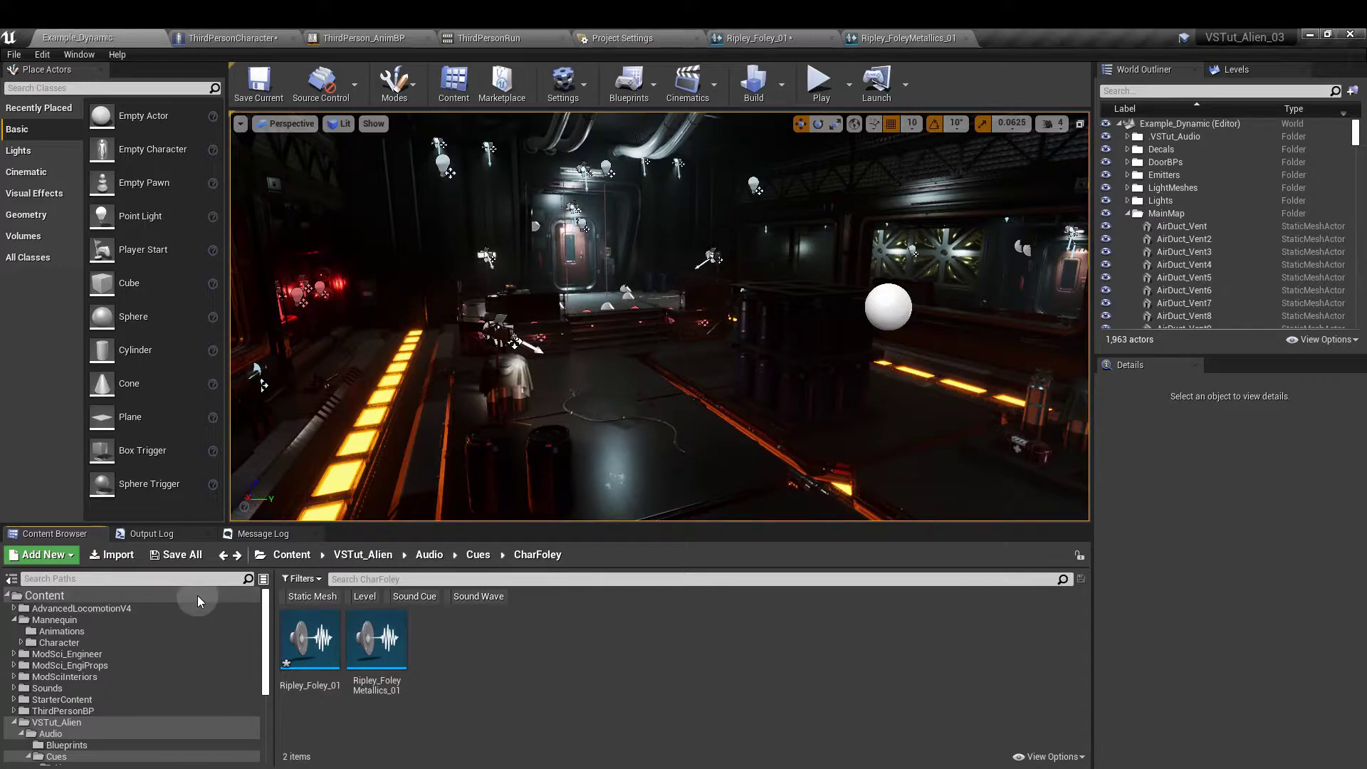
Step: Open the ThirdPersonRun animation from the Mannequin > Animations folder
{"action": "left_click", "coordinate": [122, 621]}
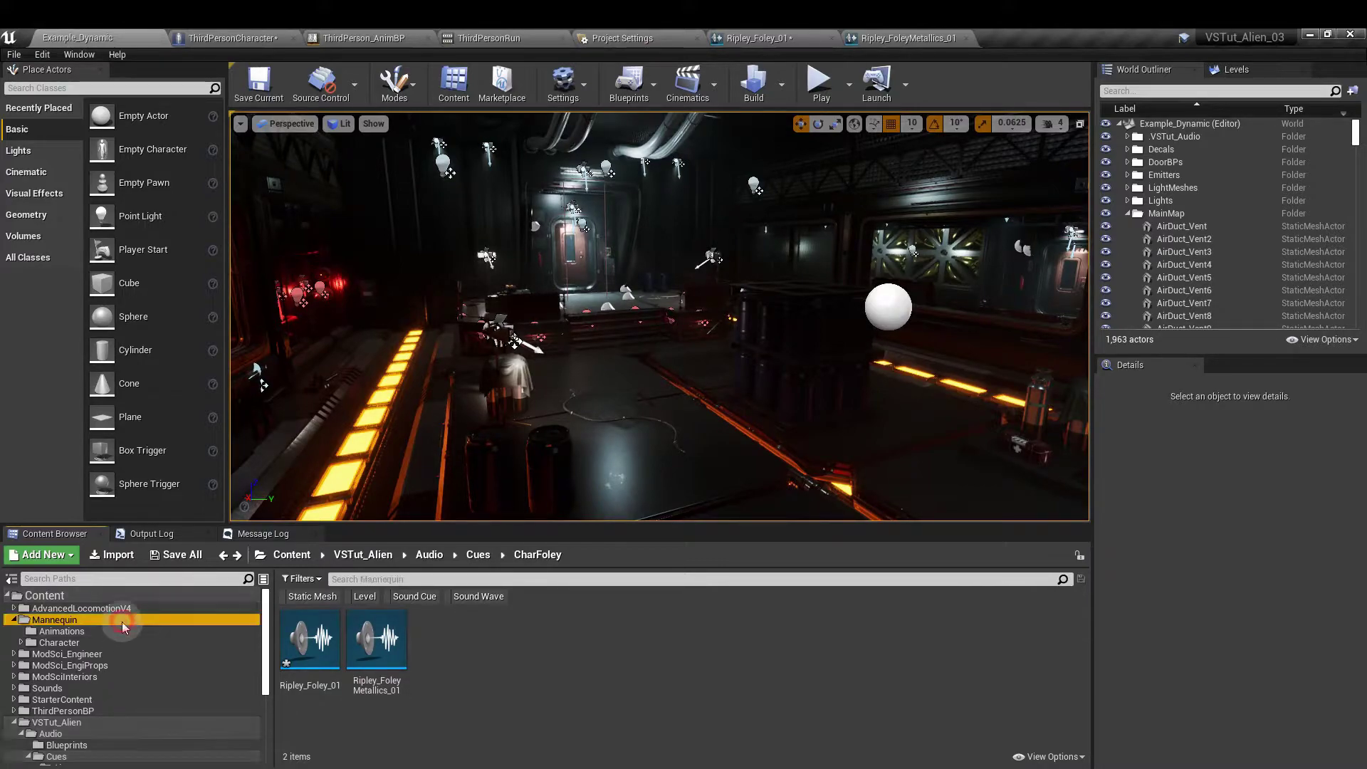
{"action": "left_click", "coordinate": [117, 631]}
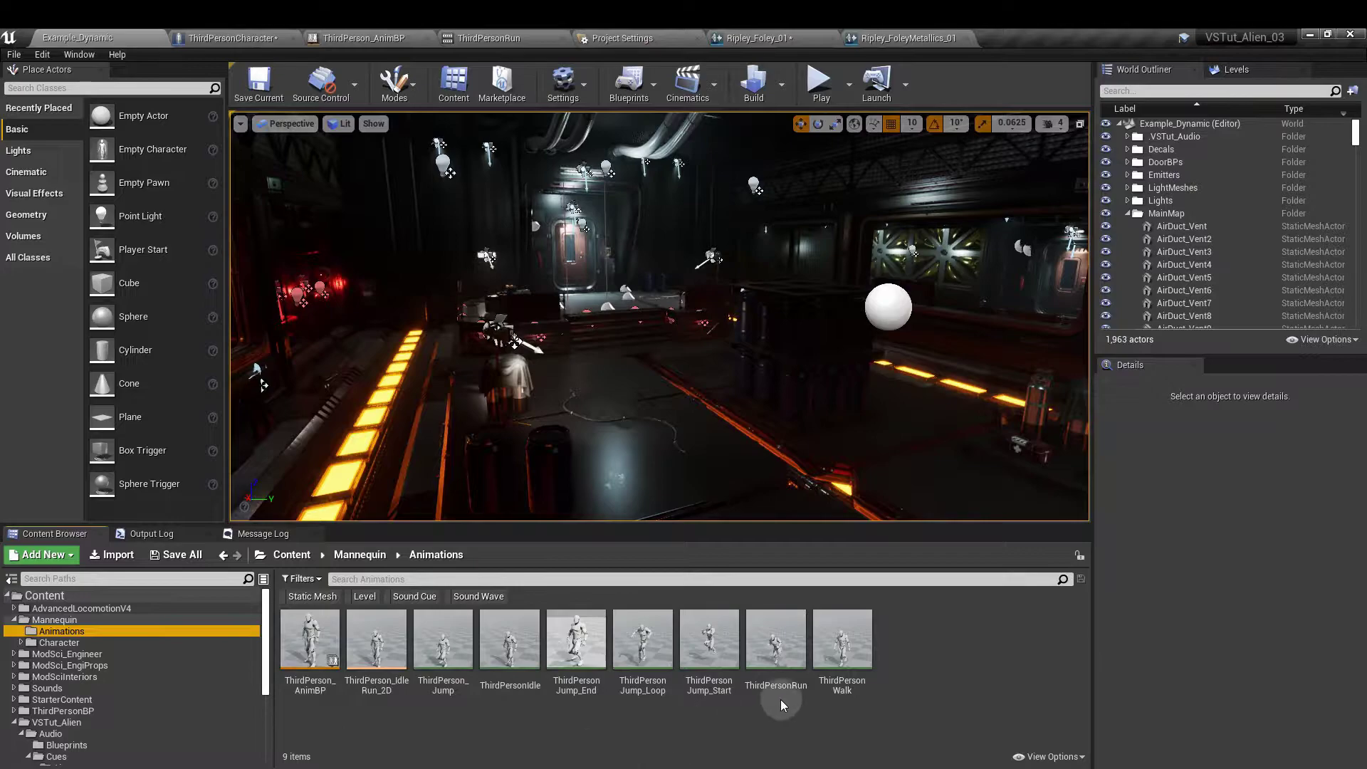
{"action": "mouse_move", "coordinate": [783, 686]}
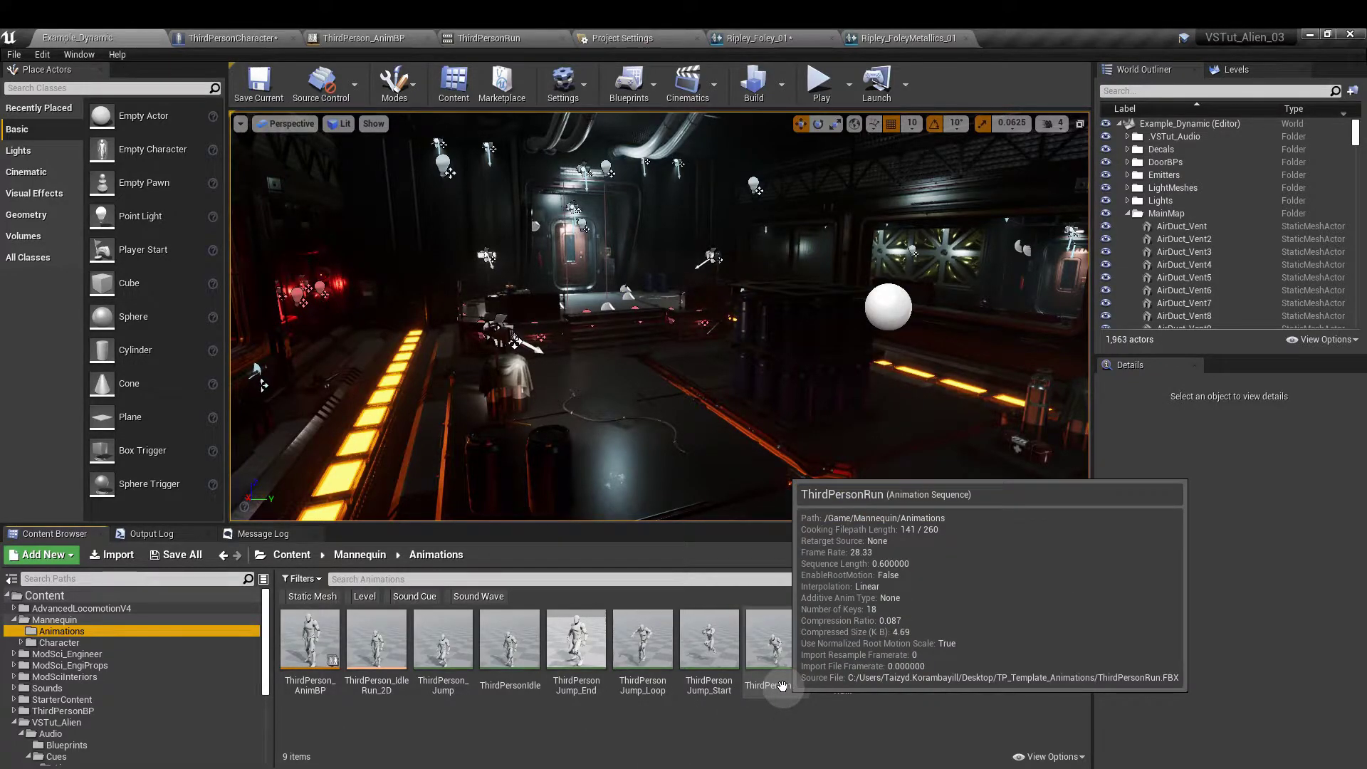
{"action": "double_click", "coordinate": [783, 686]}
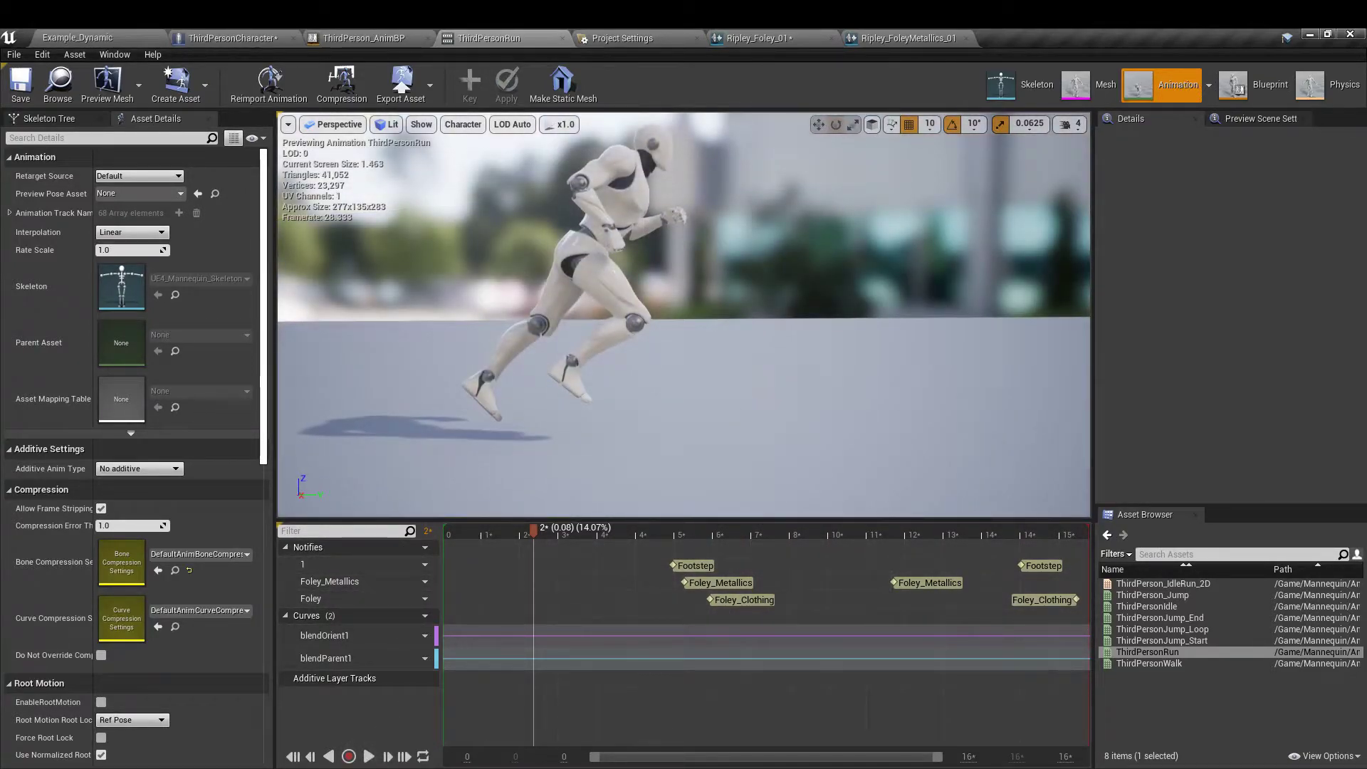
Step: Frame the mannequin and scrub the run timeline from frame 1 to frame 6
{"action": "mouse_move", "coordinate": [775, 375]}
{"action": "right_mouse_down"}
{"action": "mouse_move", "coordinate": [774, 359]}
{"action": "mouse_move", "coordinate": [774, 376]}
{"action": "right_mouse_up"}
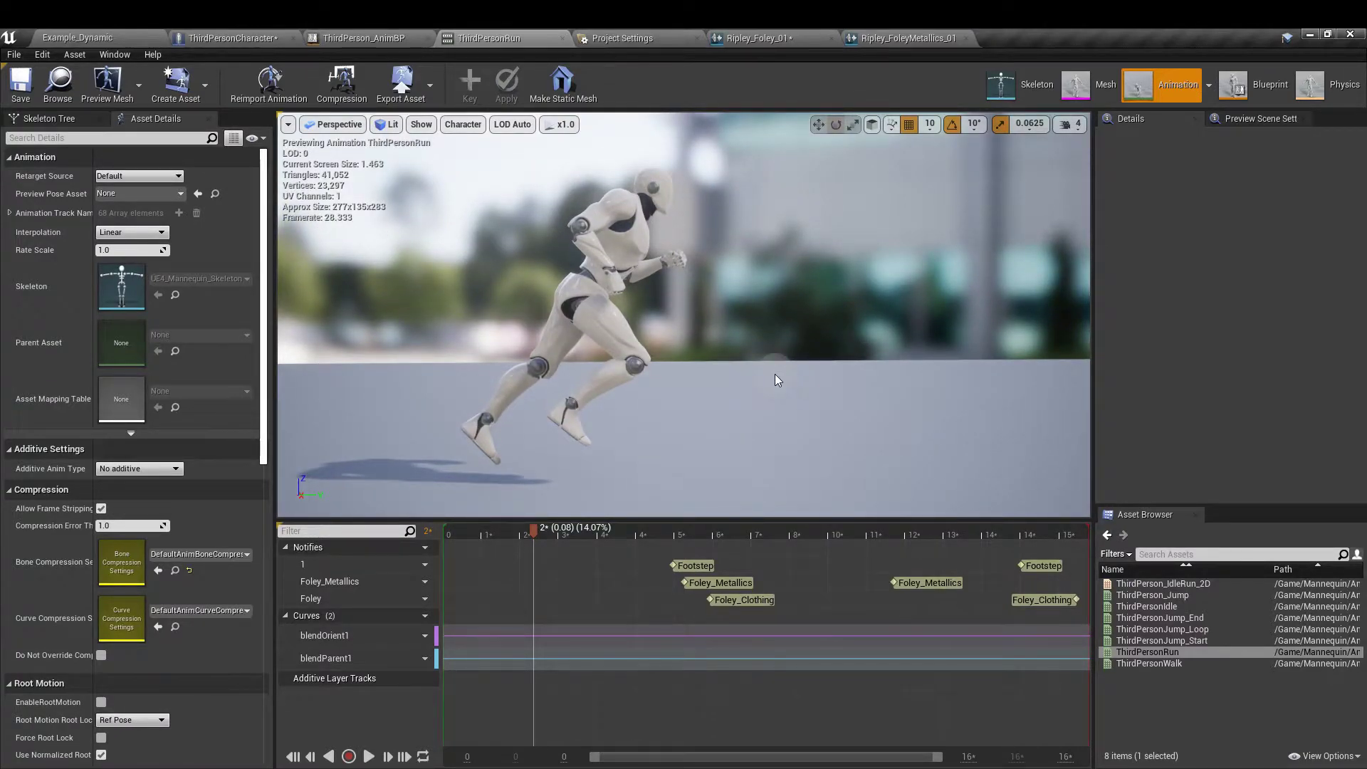
{"action": "left_click", "coordinate": [527, 536]}
{"action": "left_click_drag", "start_coordinate": [532, 531], "coordinate": [656, 519]}
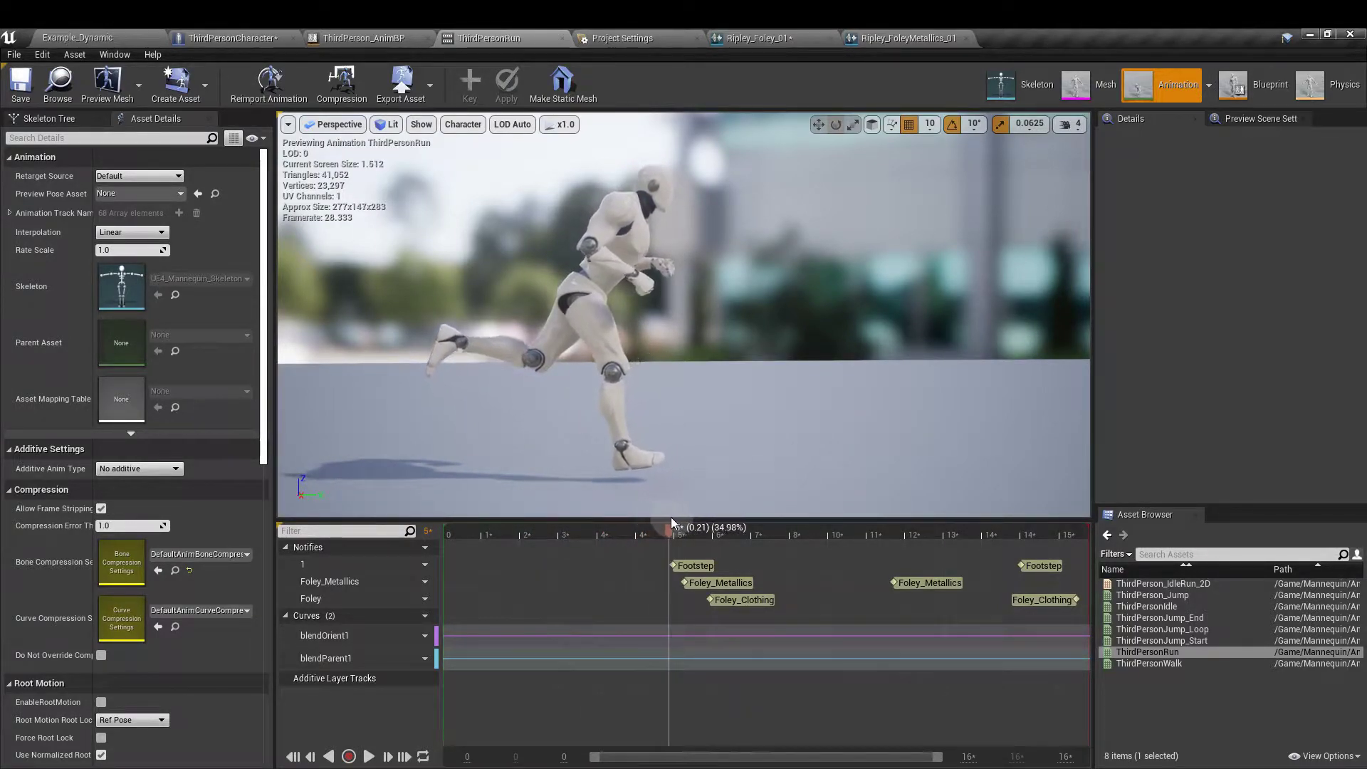
{"action": "left_click_drag", "start_coordinate": [671, 518], "coordinate": [1029, 526]}
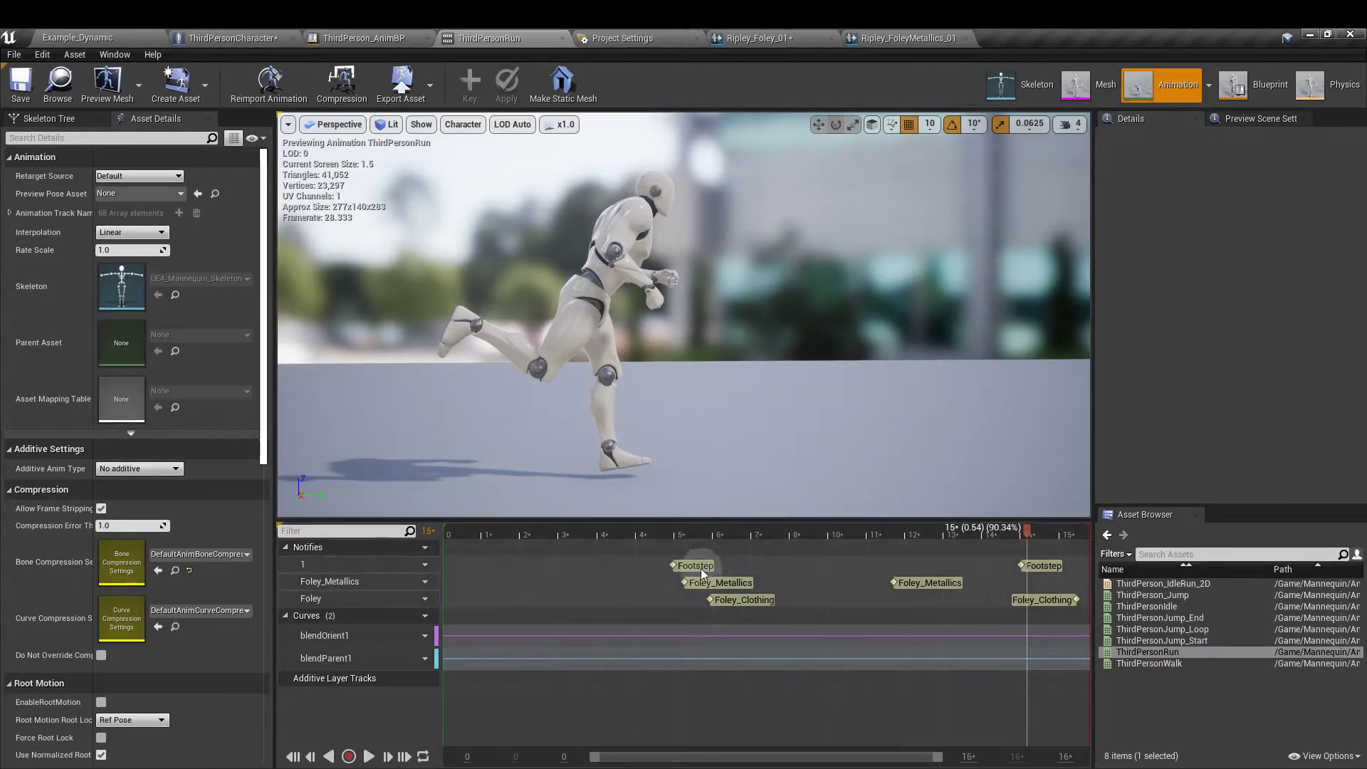
Step: Add a Play Sound notify at the playhead and inspect its properties and track options
{"action": "right_click", "coordinate": [673, 585]}
{"action": "mouse_move", "coordinate": [698, 606]}
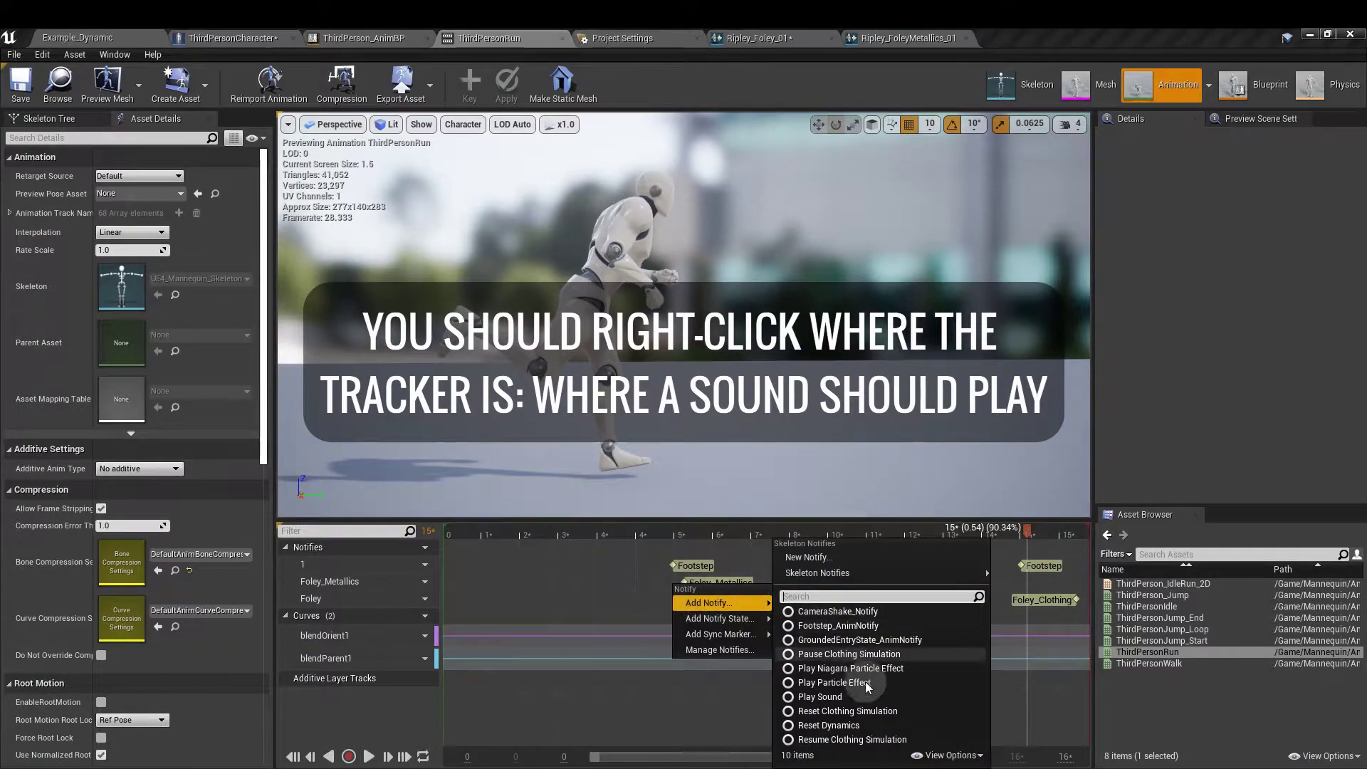
{"action": "left_click", "coordinate": [873, 698]}
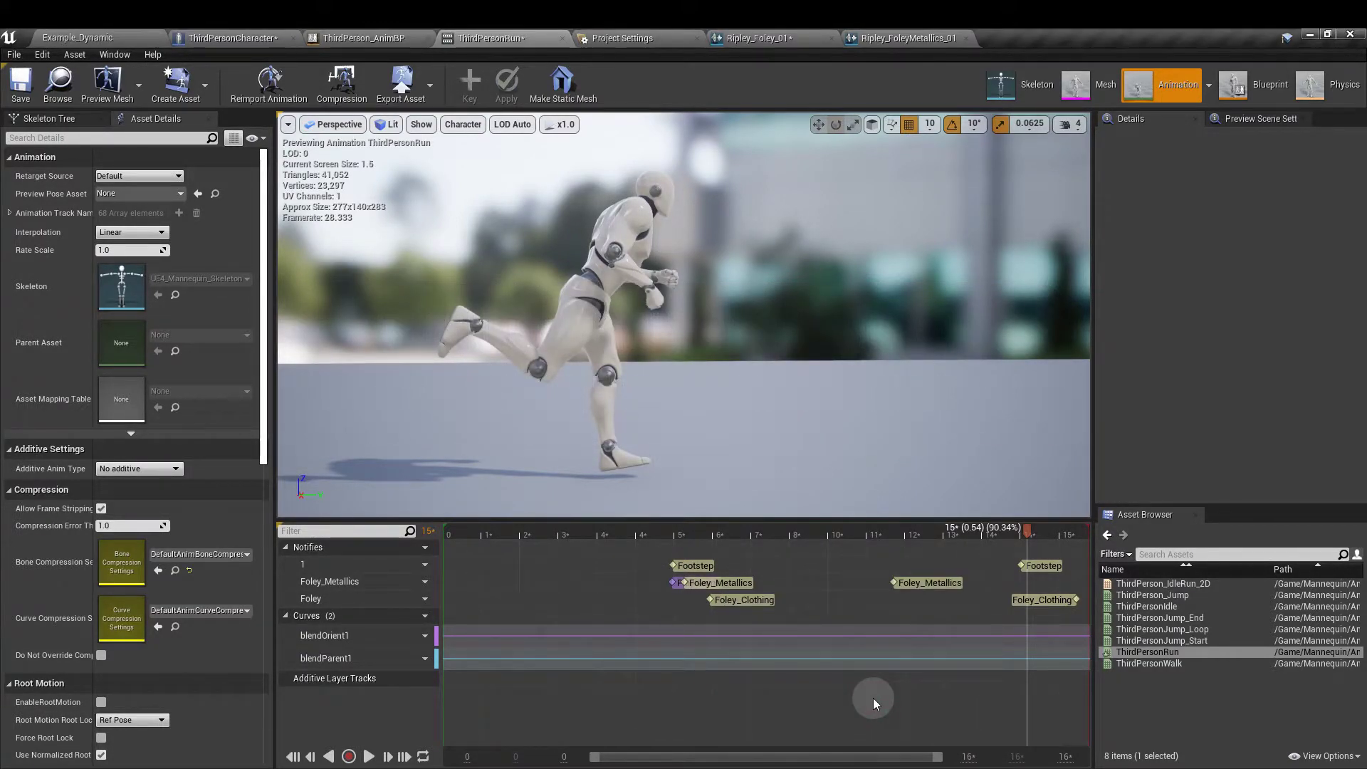
{"action": "left_click", "coordinate": [676, 585]}
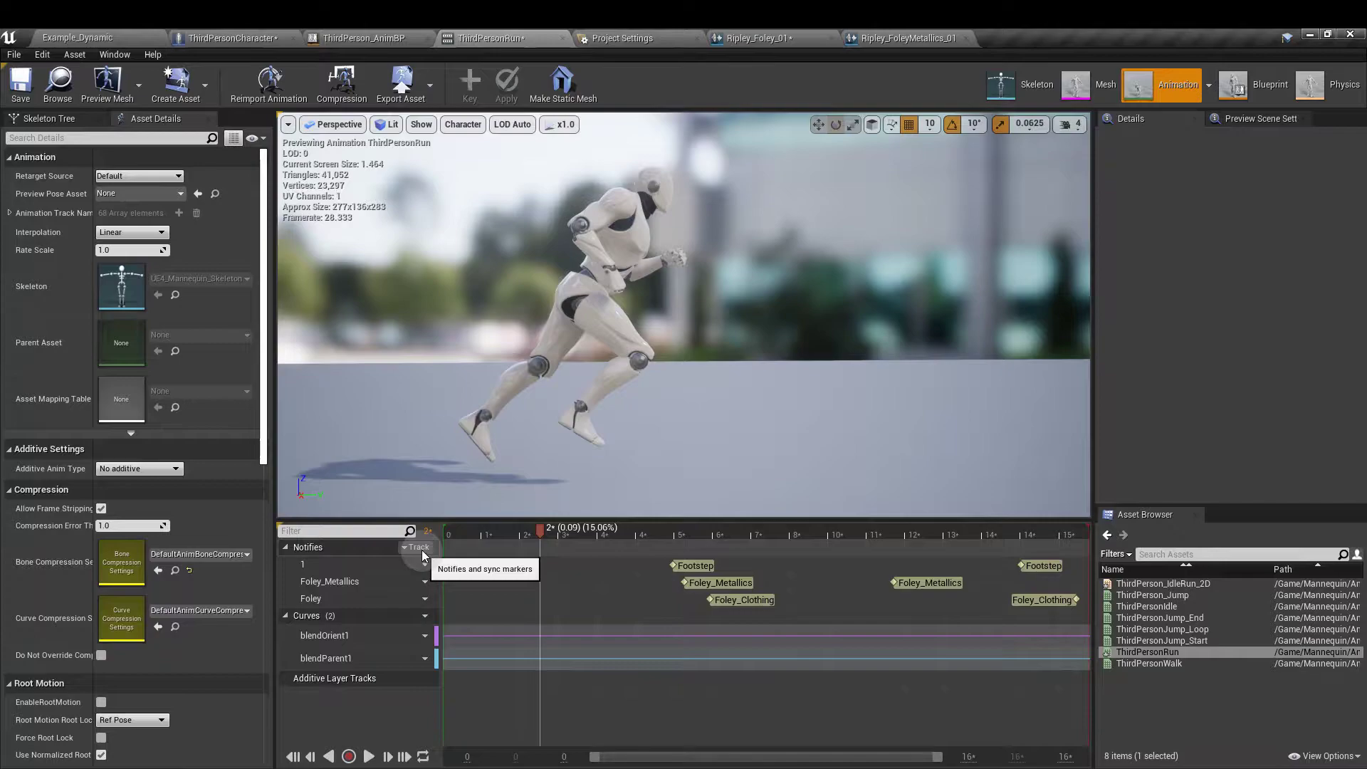
{"action": "left_click", "coordinate": [420, 549]}
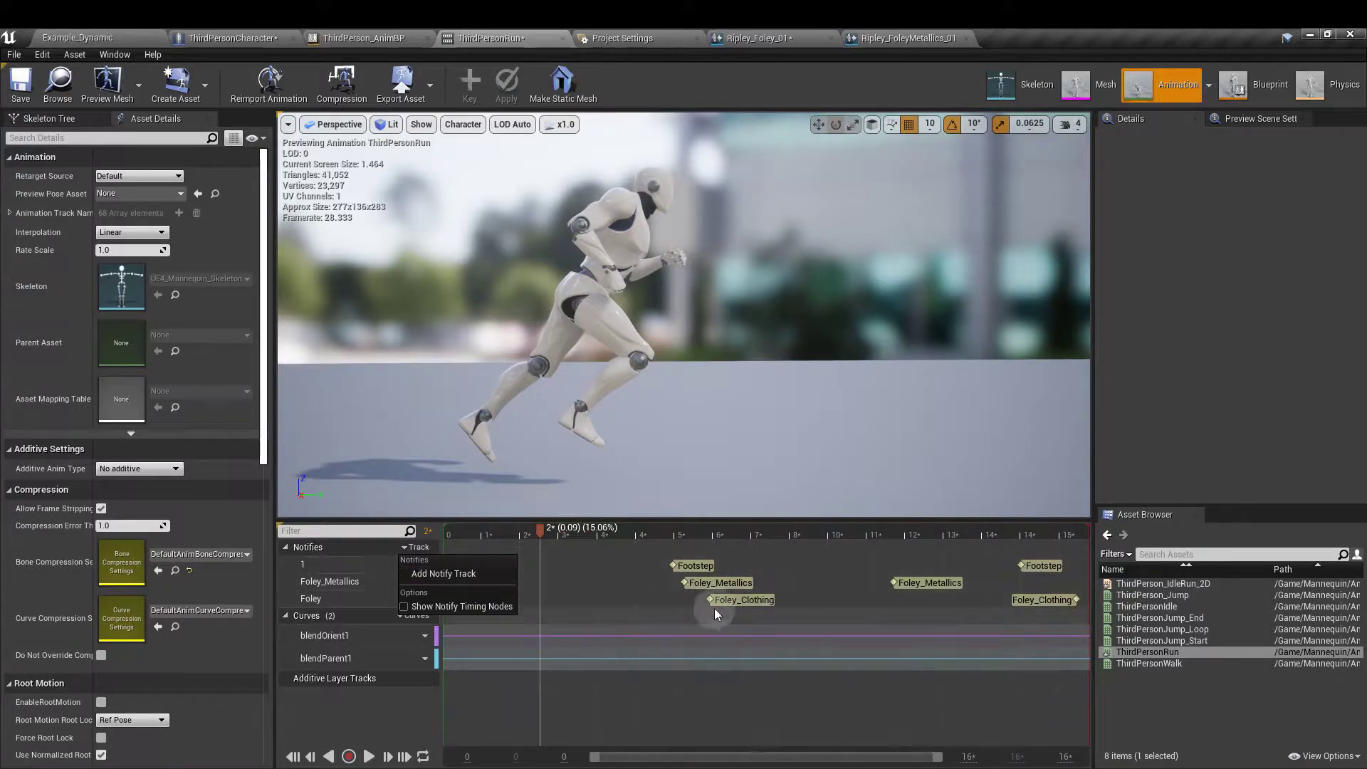
{"action": "left_click", "coordinate": [809, 592]}
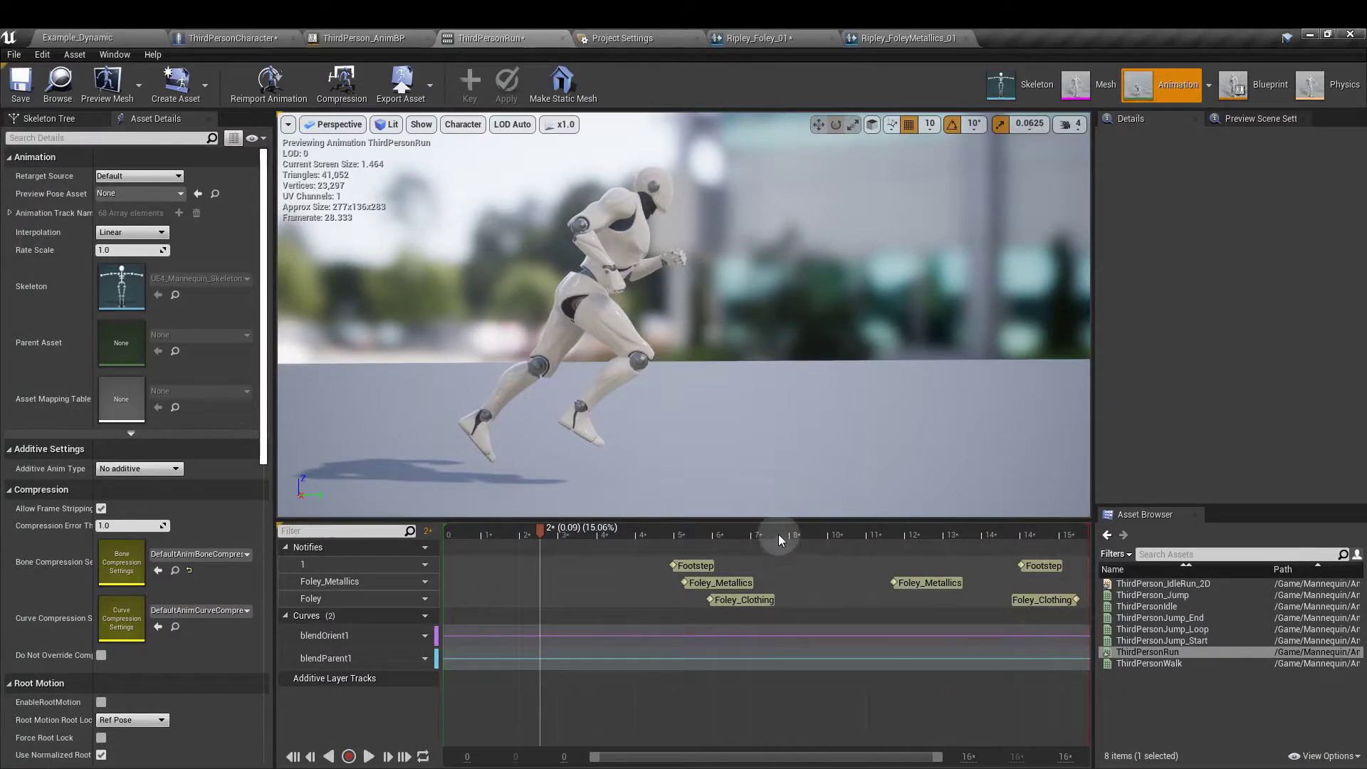
Step: Scrub to frame 7 and set the Foley_Clothing notify's Notify Trigger Chance to 0.2
{"action": "left_click", "coordinate": [591, 532]}
{"action": "left_click_drag", "start_coordinate": [591, 533], "coordinate": [711, 528]}
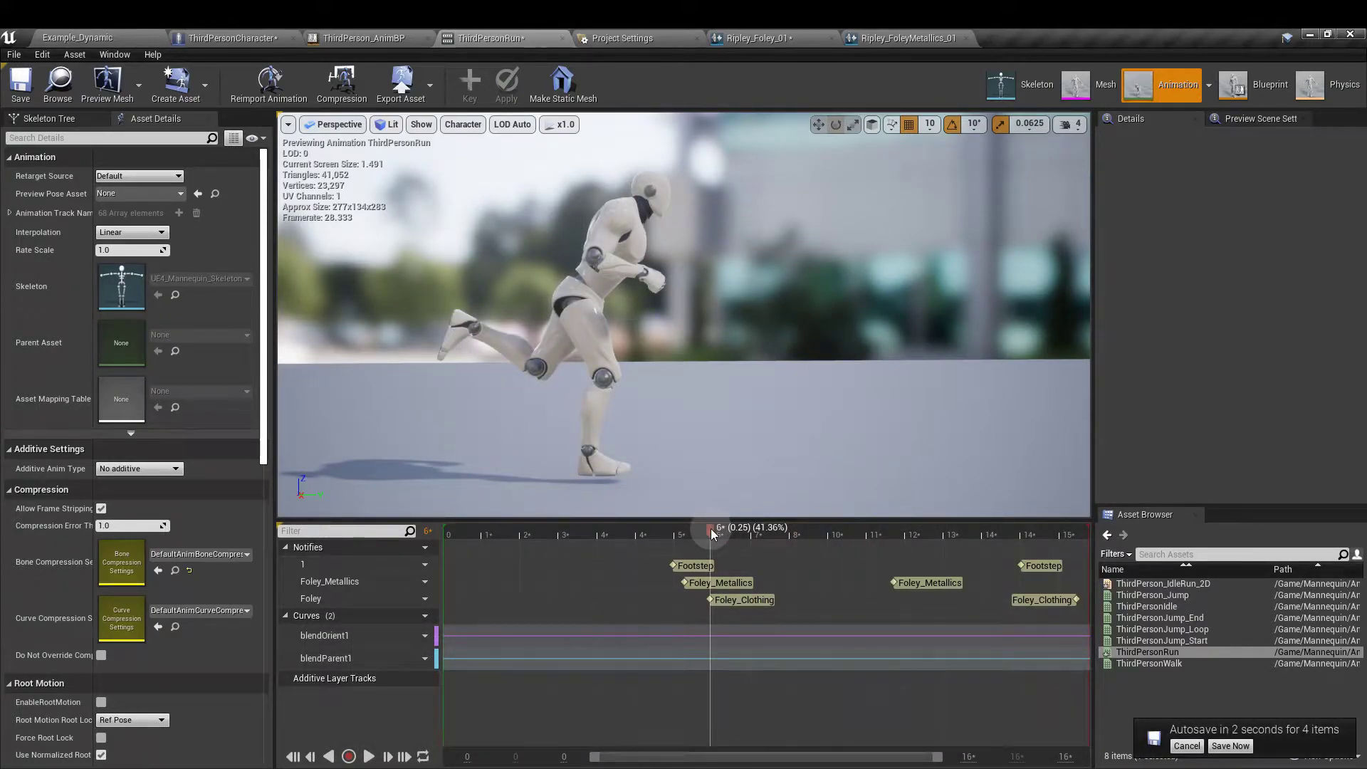
{"action": "left_click_drag", "start_coordinate": [711, 528], "coordinate": [693, 529]}
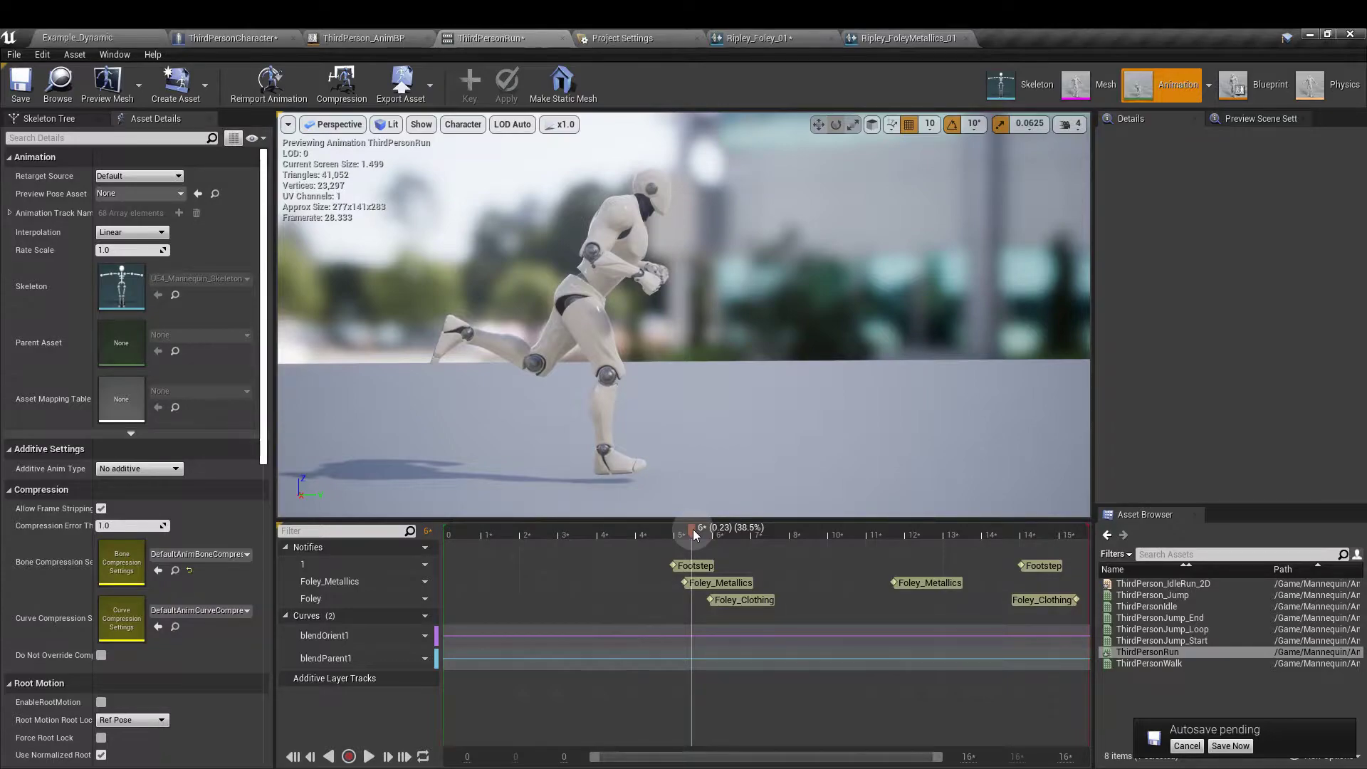
{"action": "left_click_drag", "start_coordinate": [695, 533], "coordinate": [761, 558]}
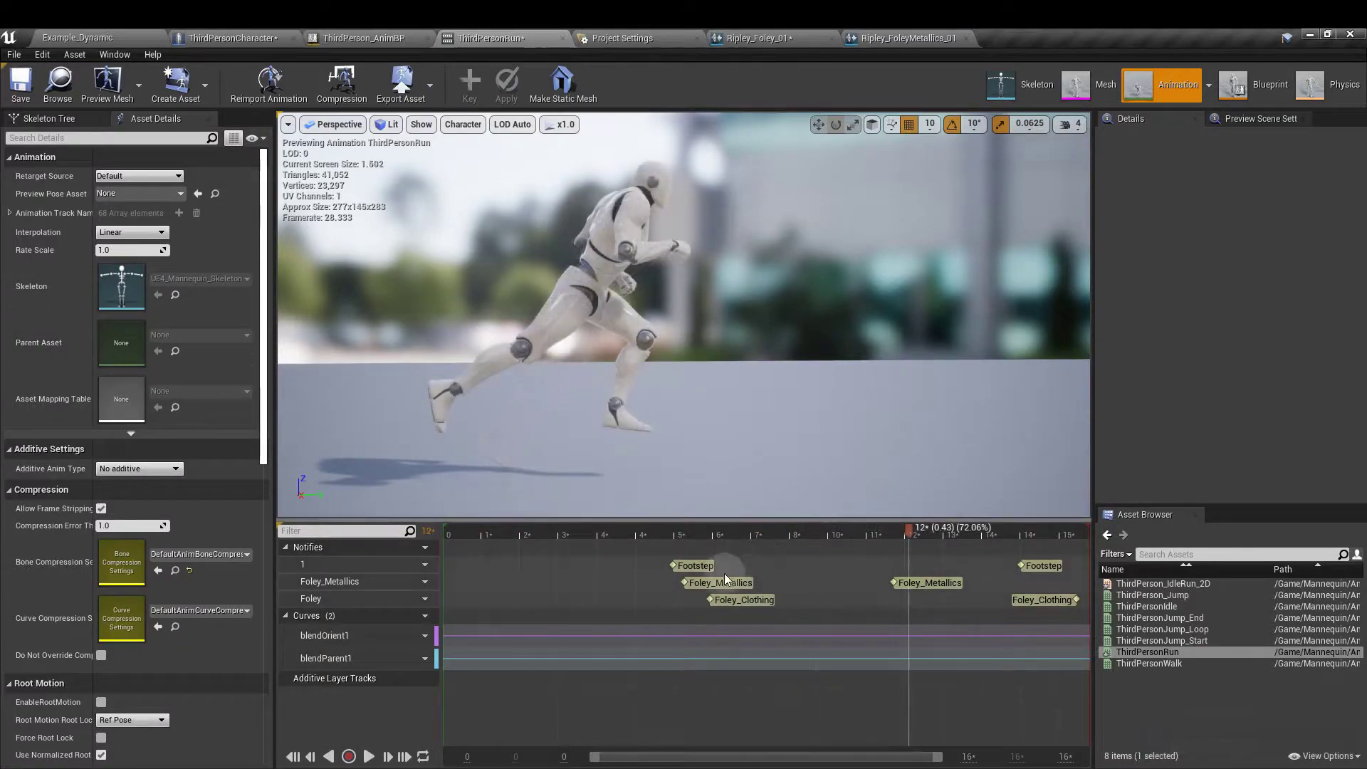
{"action": "left_click", "coordinate": [746, 600]}
{"action": "left_click", "coordinate": [1140, 400]}
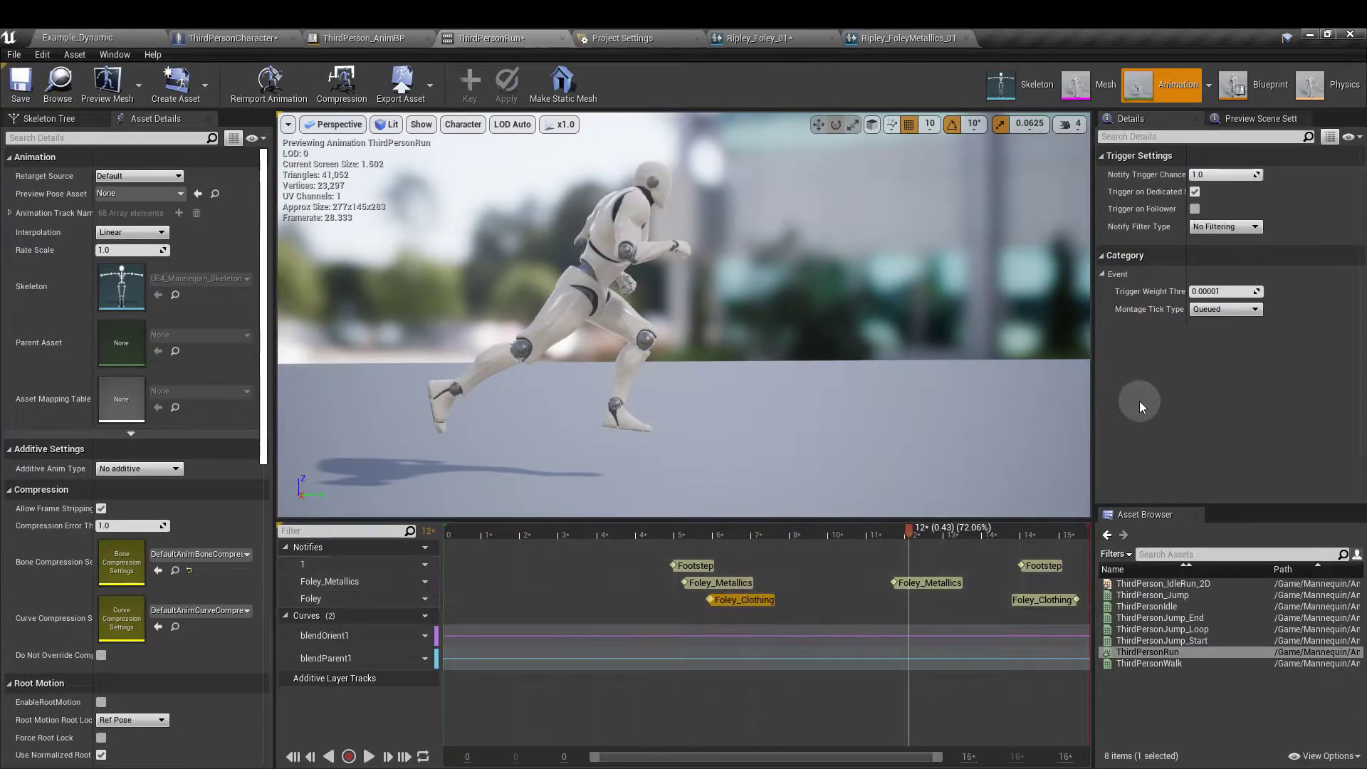
{"action": "mouse_move", "coordinate": [1184, 176]}
{"action": "type", "text": "0.2"}
{"action": "left_click", "coordinate": [1178, 368]}
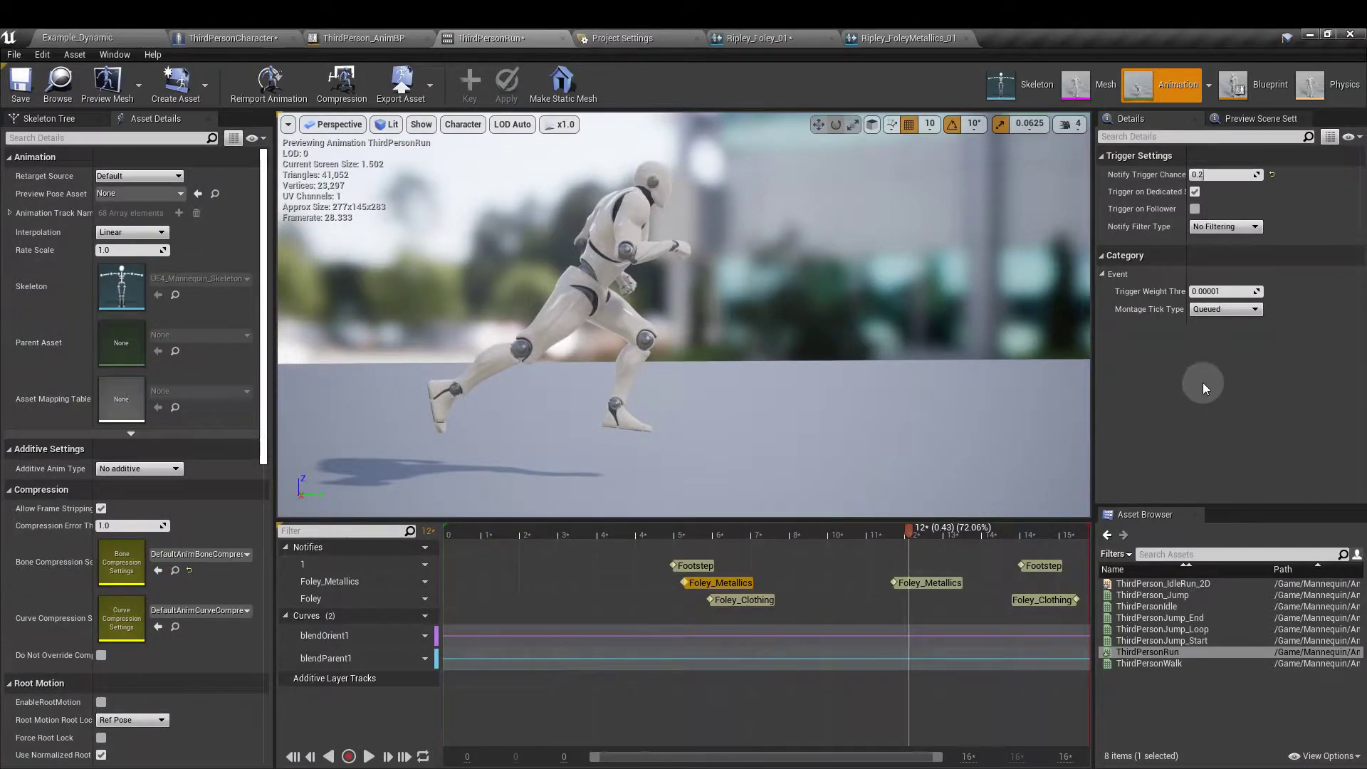
Step: Switch to ThirdPerson_AnimBP's Event Graph and inspect the FootstepMap variable
{"action": "left_click", "coordinate": [1272, 84]}
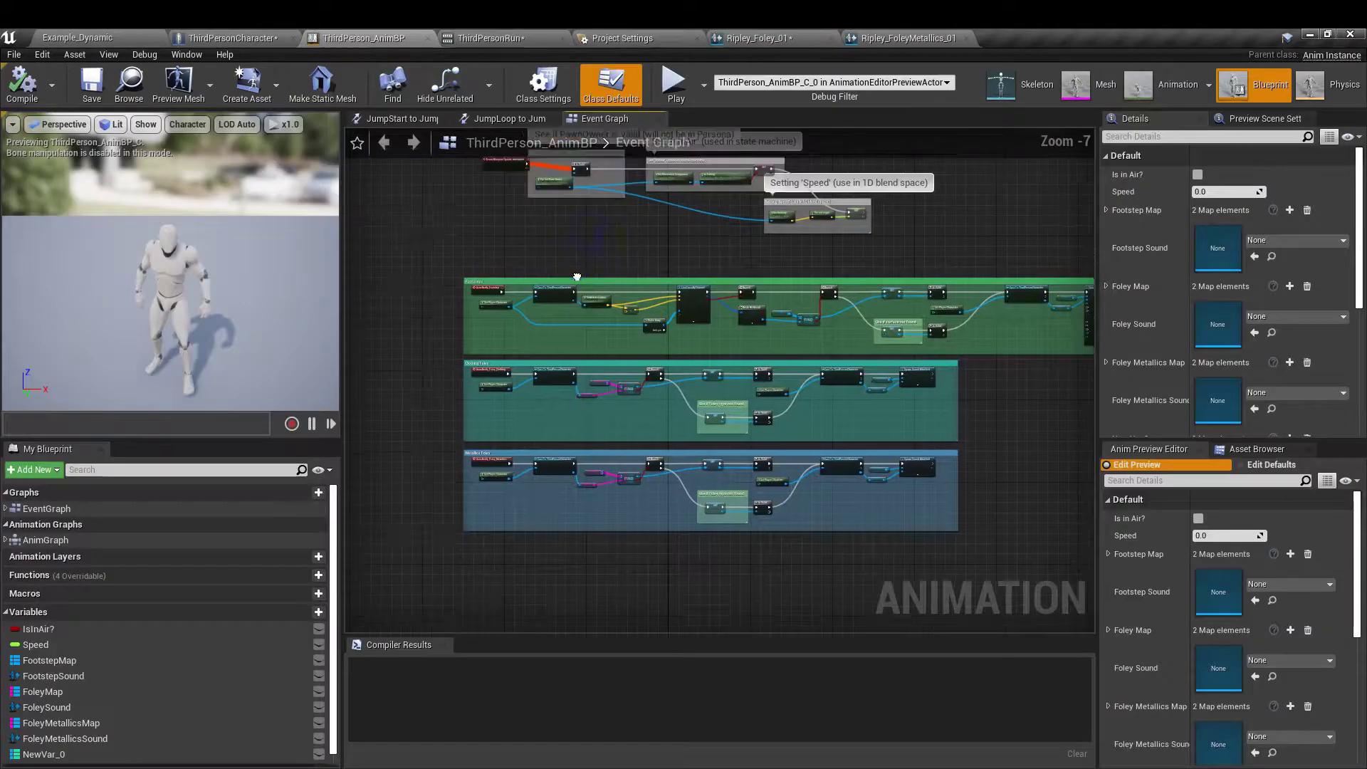
{"action": "right_click_drag", "start_coordinate": [608, 260], "coordinate": [576, 302]}
{"action": "left_click", "coordinate": [50, 660]}
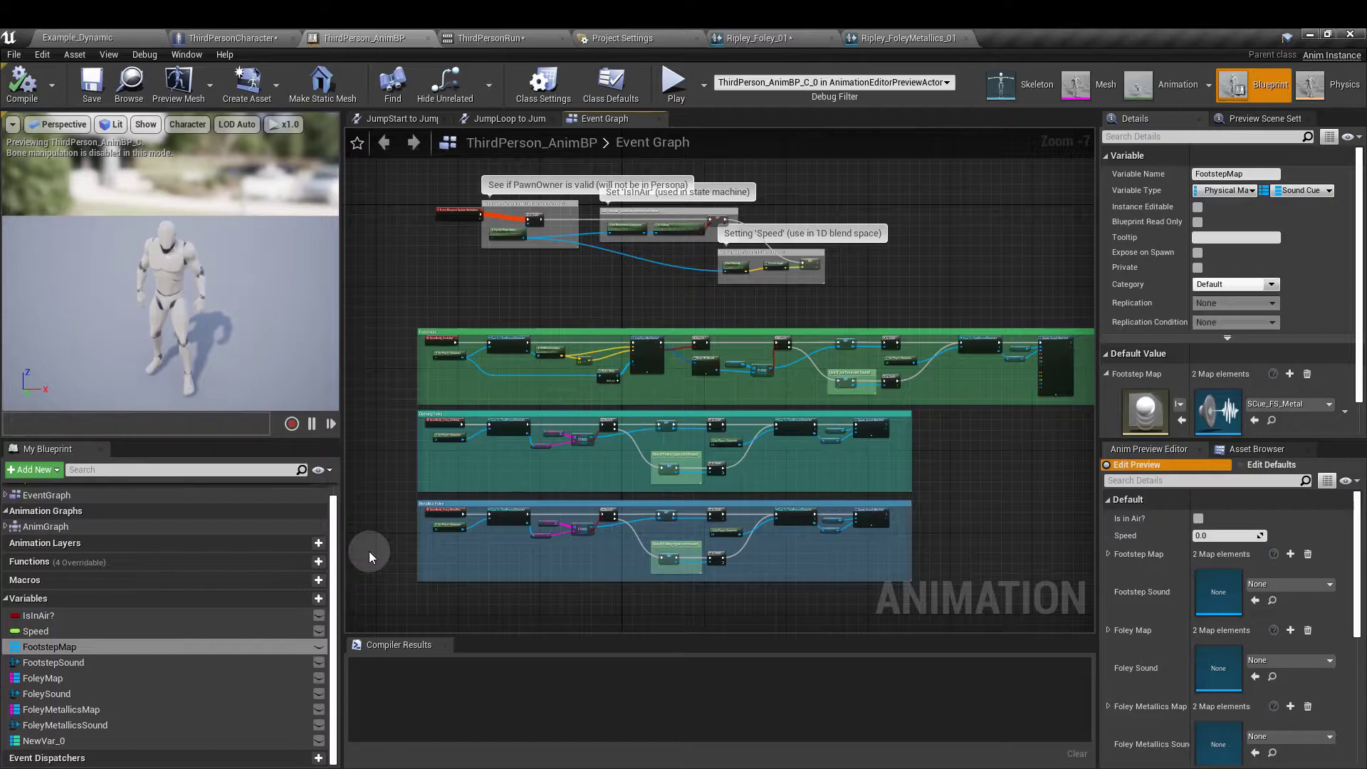
Step: Add a variable NewVar_1 typed as an Integer-to-String map
{"action": "left_click", "coordinate": [318, 598]}
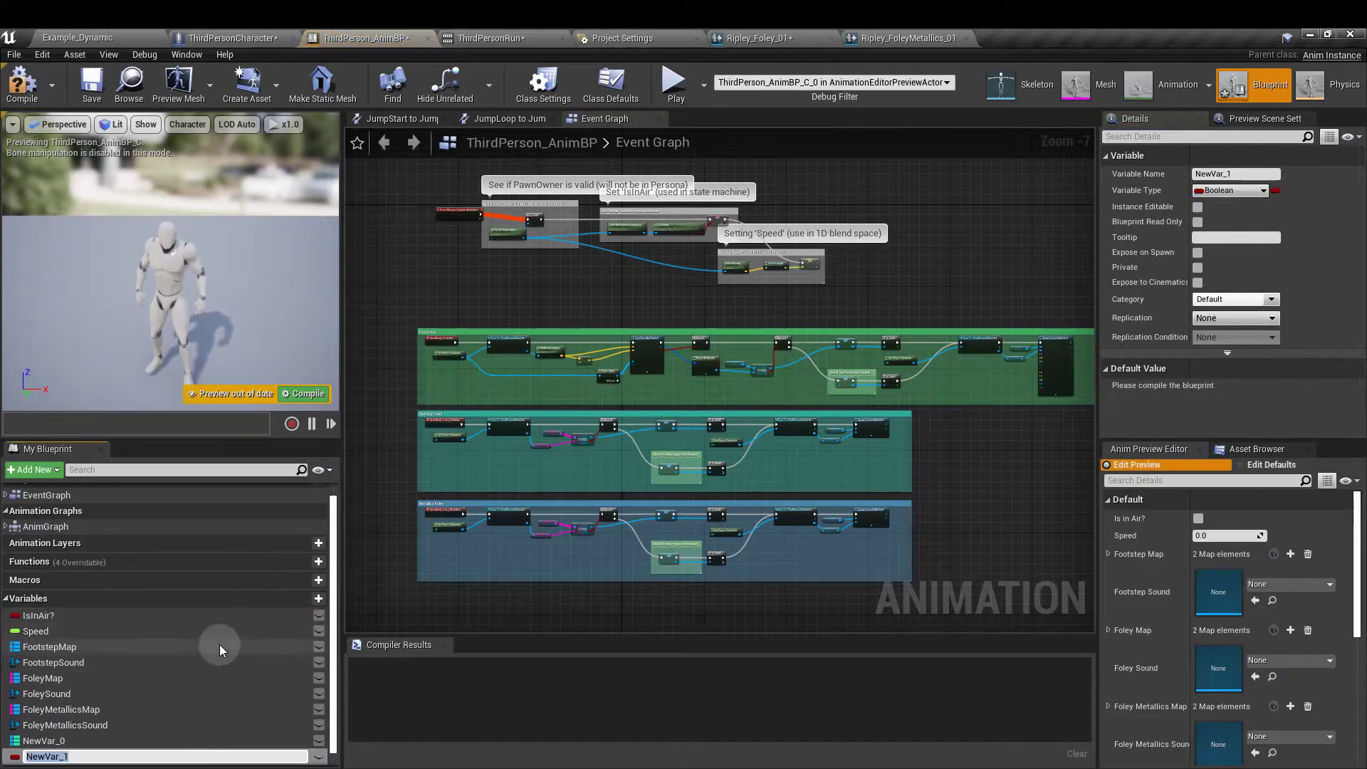
{"action": "key", "text": "Return"}
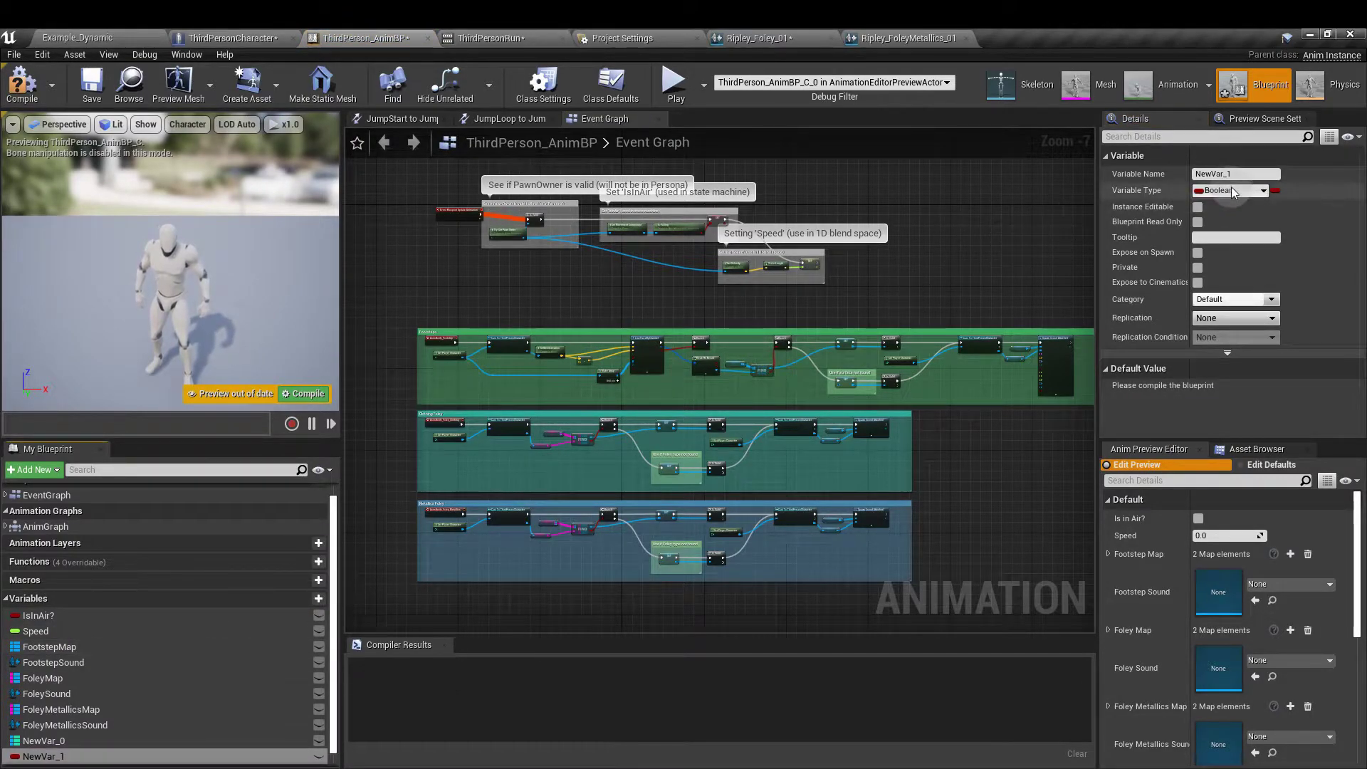
{"action": "left_click", "coordinate": [1234, 192]}
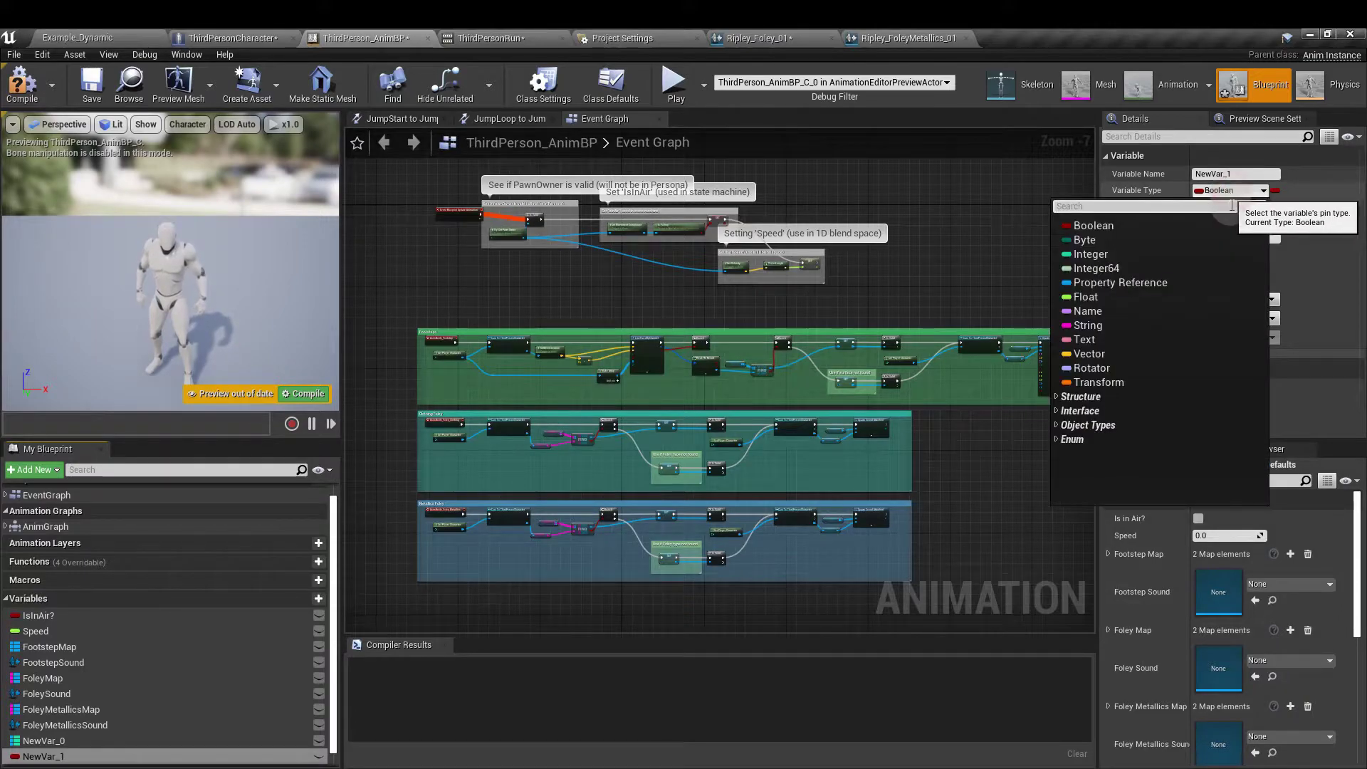
{"action": "left_click", "coordinate": [1155, 253]}
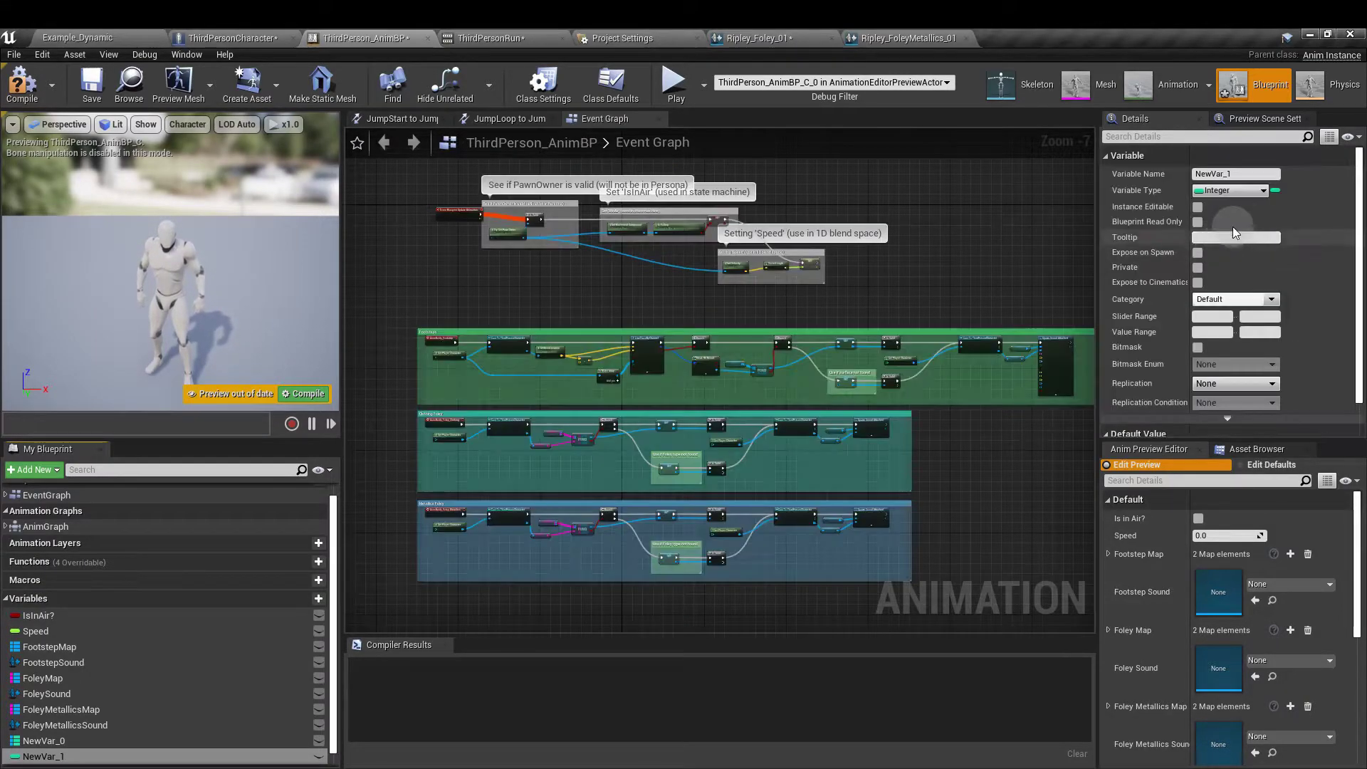
{"action": "left_click", "coordinate": [1276, 192]}
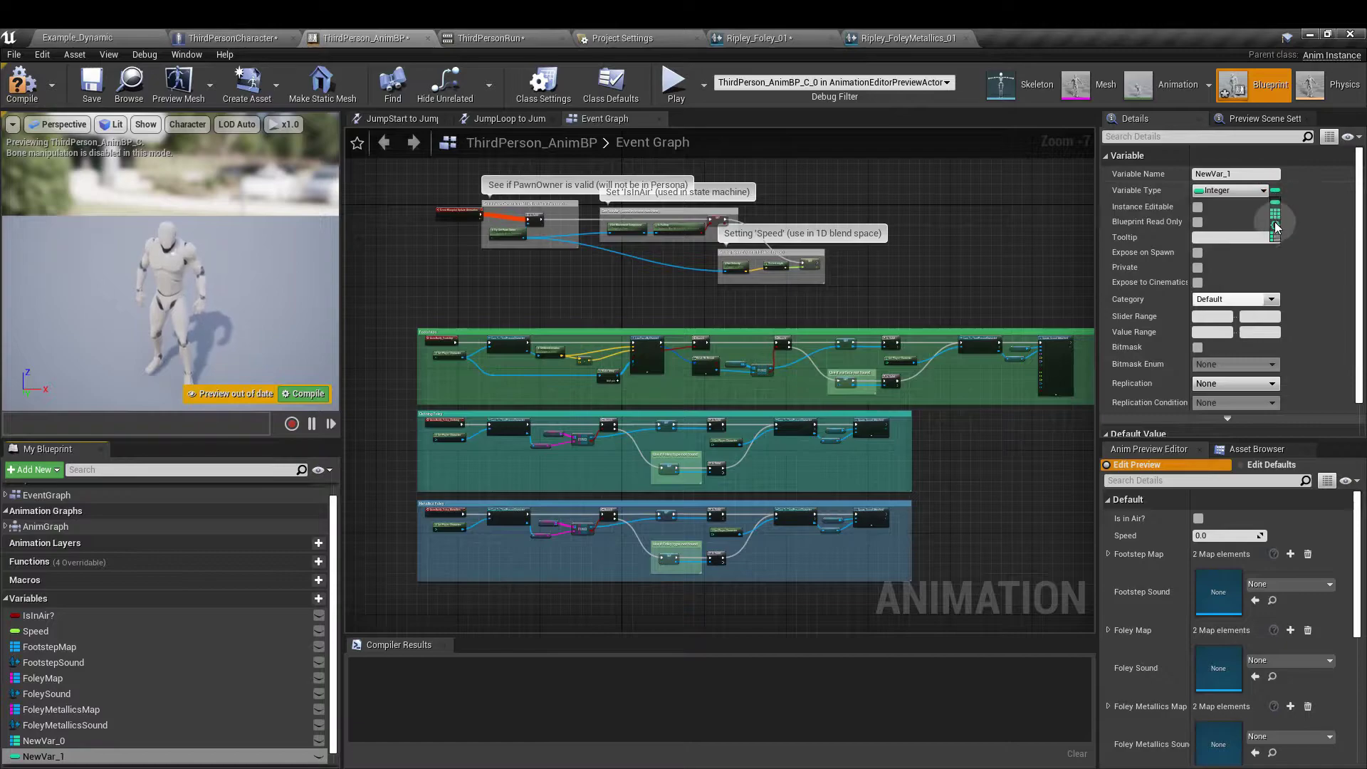
{"action": "left_click", "coordinate": [1282, 248]}
{"action": "left_click", "coordinate": [1291, 191]}
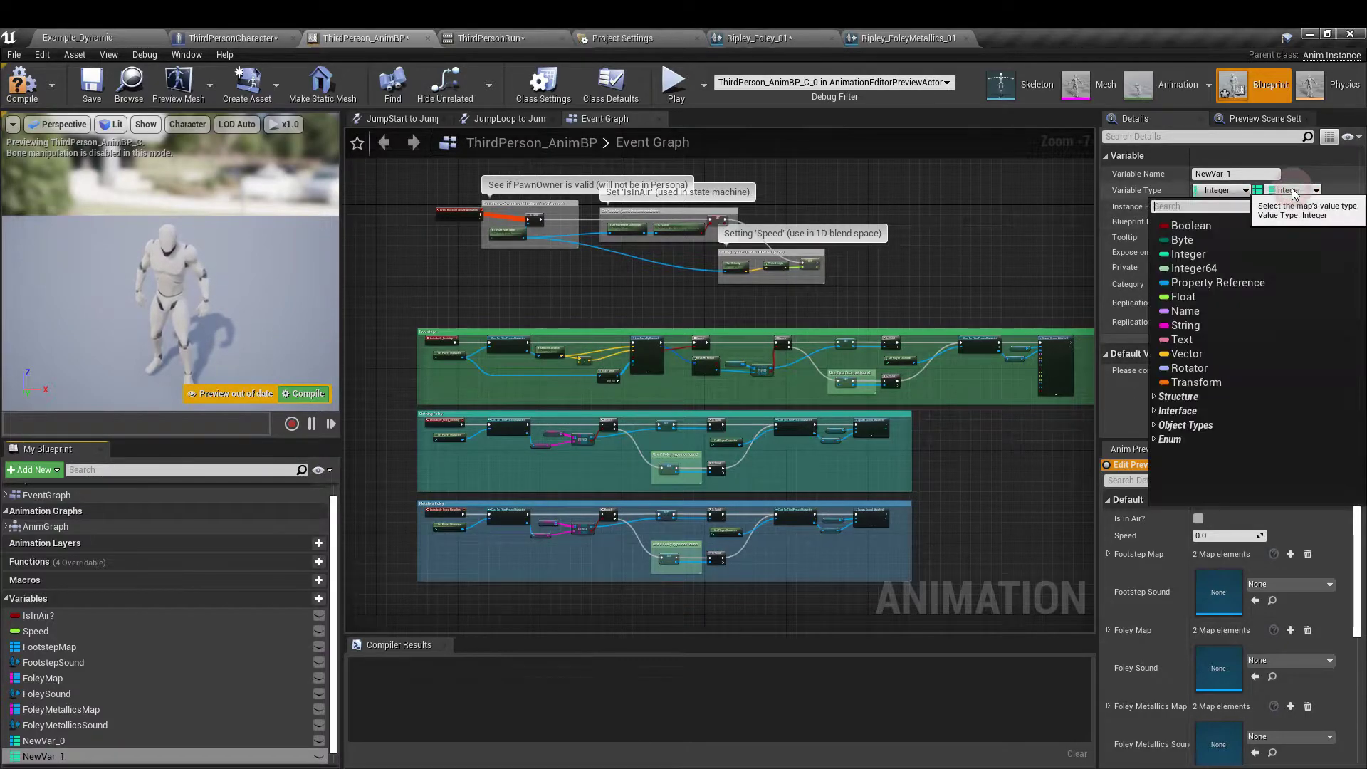
{"action": "left_click", "coordinate": [1216, 327]}
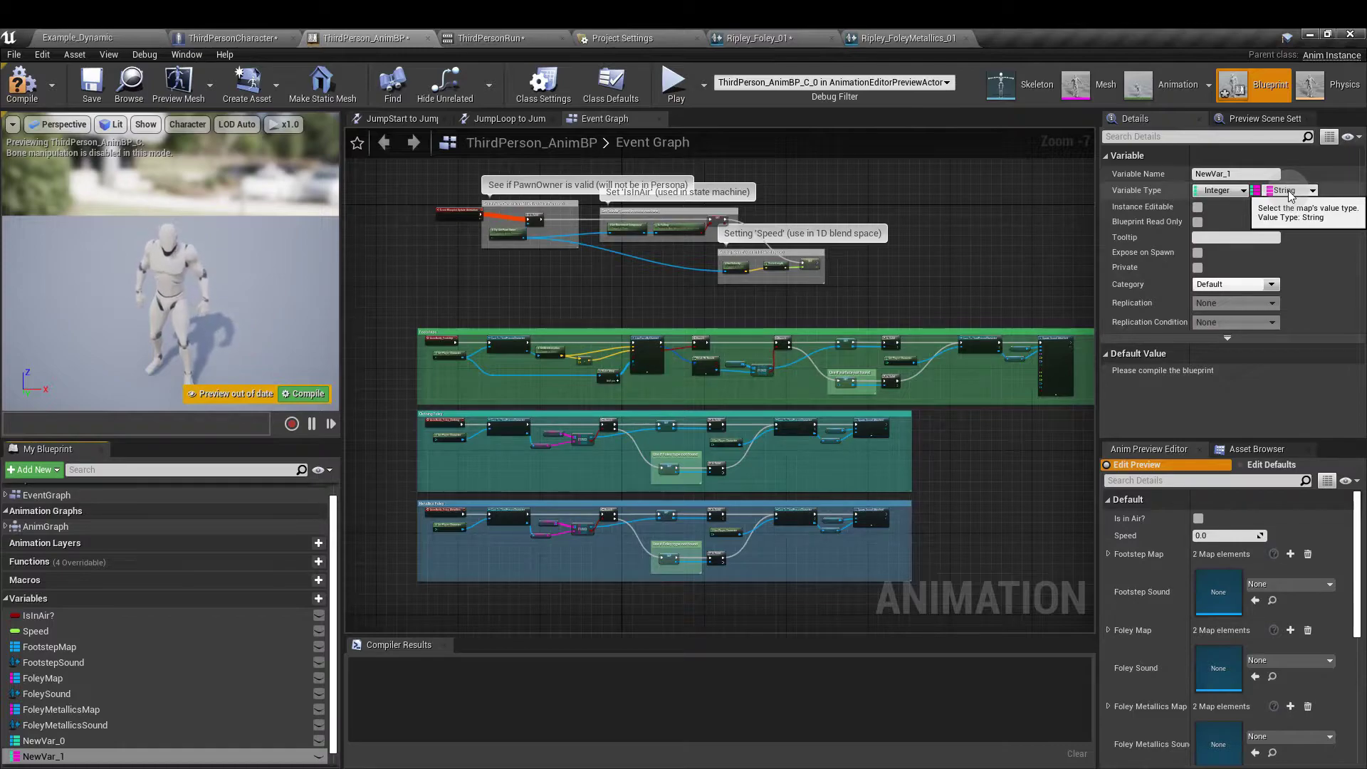
Step: Delete NewVar_1 and retype FootstepMap as a Physical Material object reference to Sound Cue map
{"action": "key", "text": "Delete"}
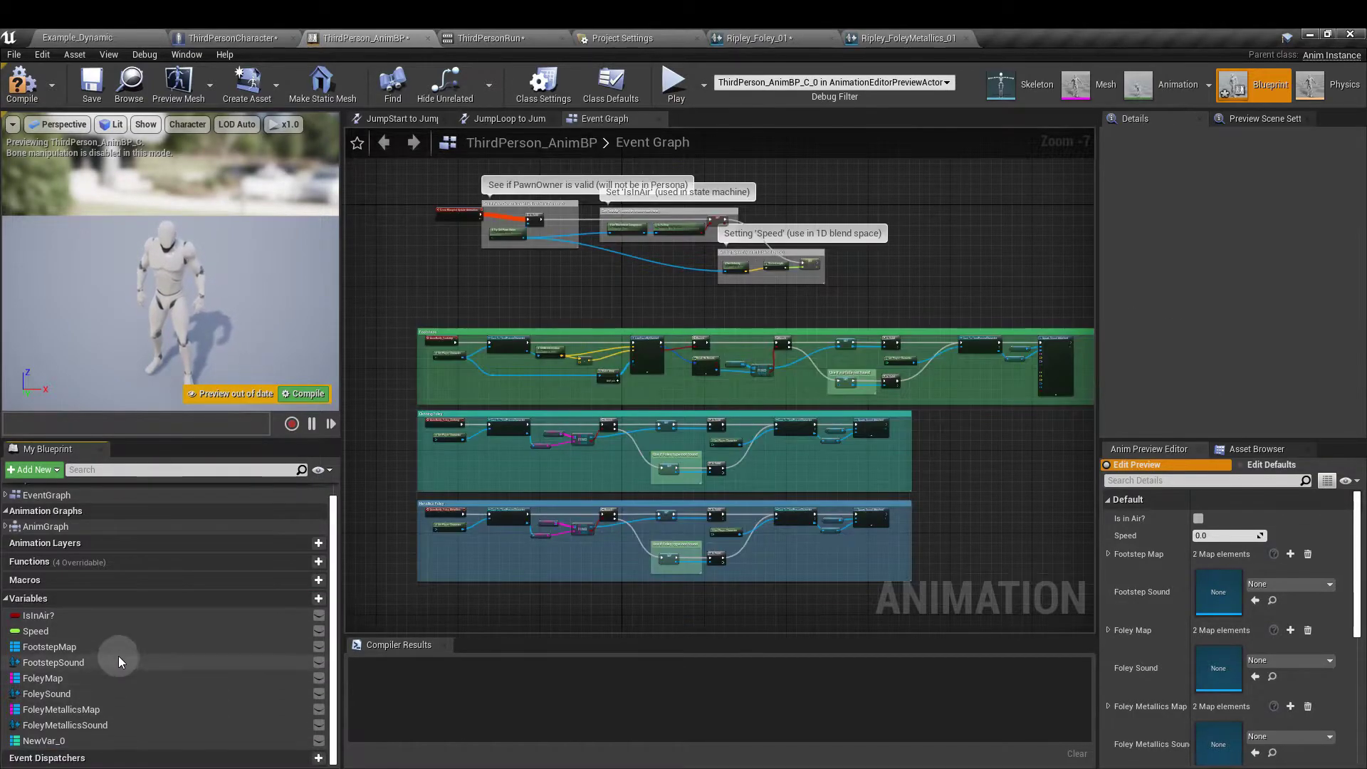
{"action": "left_click", "coordinate": [92, 647]}
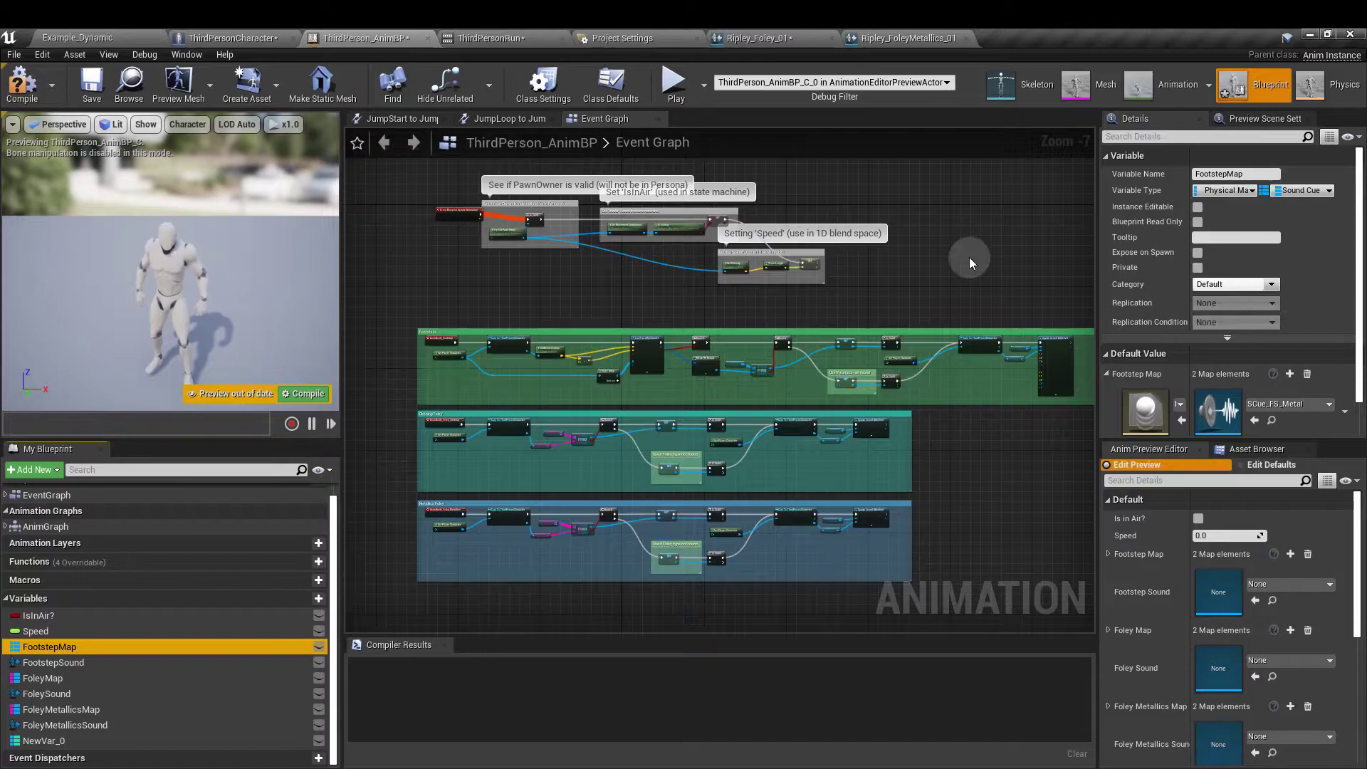
{"action": "left_click", "coordinate": [1250, 189]}
{"action": "type", "text": "physi"}
{"action": "mouse_move", "coordinate": [1184, 330]}
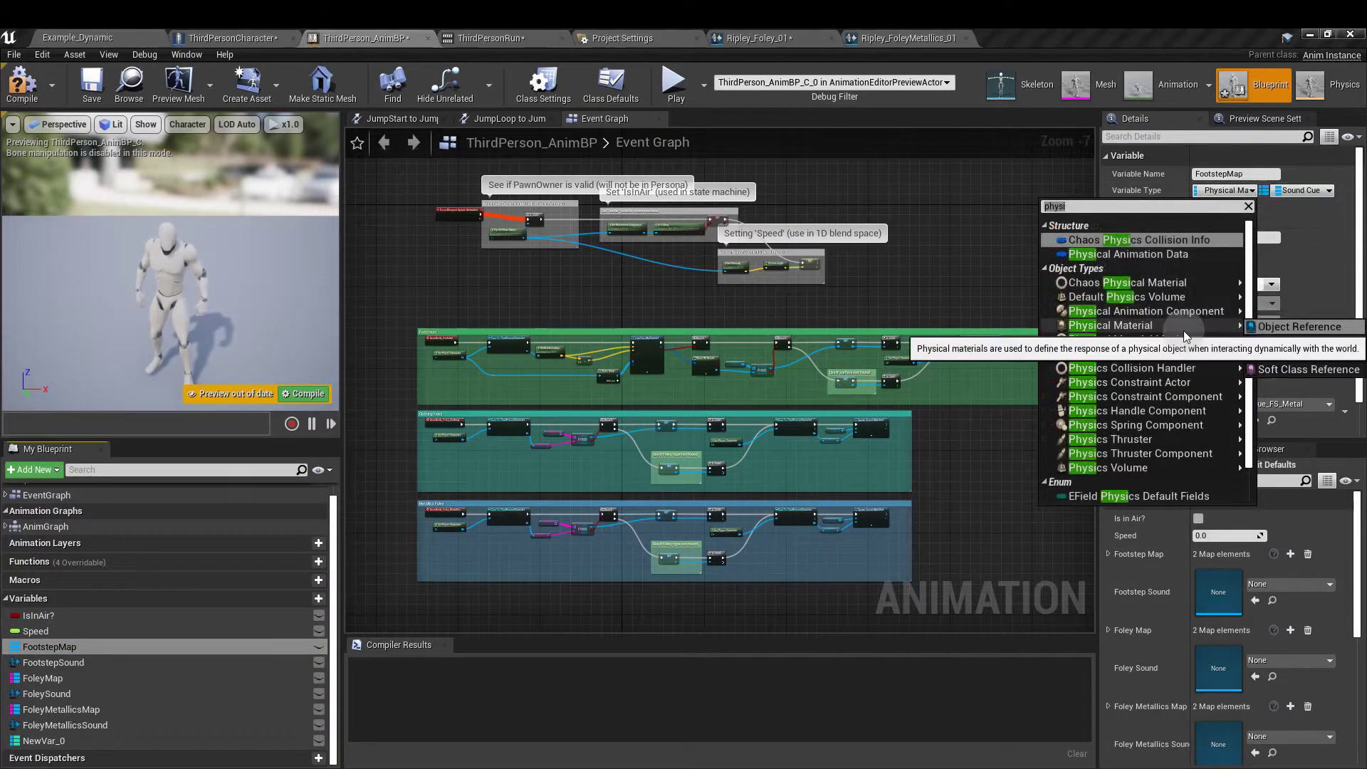
{"action": "left_click", "coordinate": [1283, 327]}
{"action": "left_click", "coordinate": [1321, 190]}
{"action": "type", "text": "sound cu"}
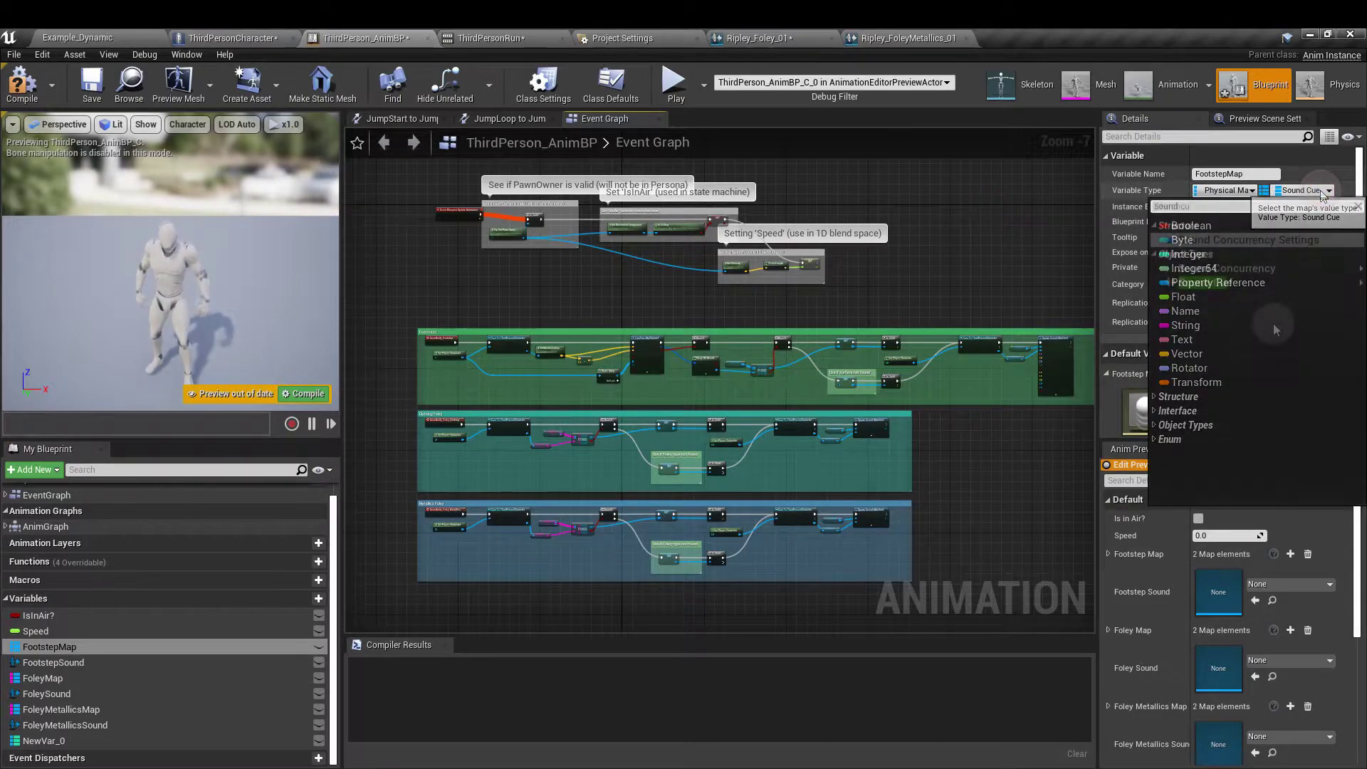
{"action": "mouse_move", "coordinate": [1272, 281]}
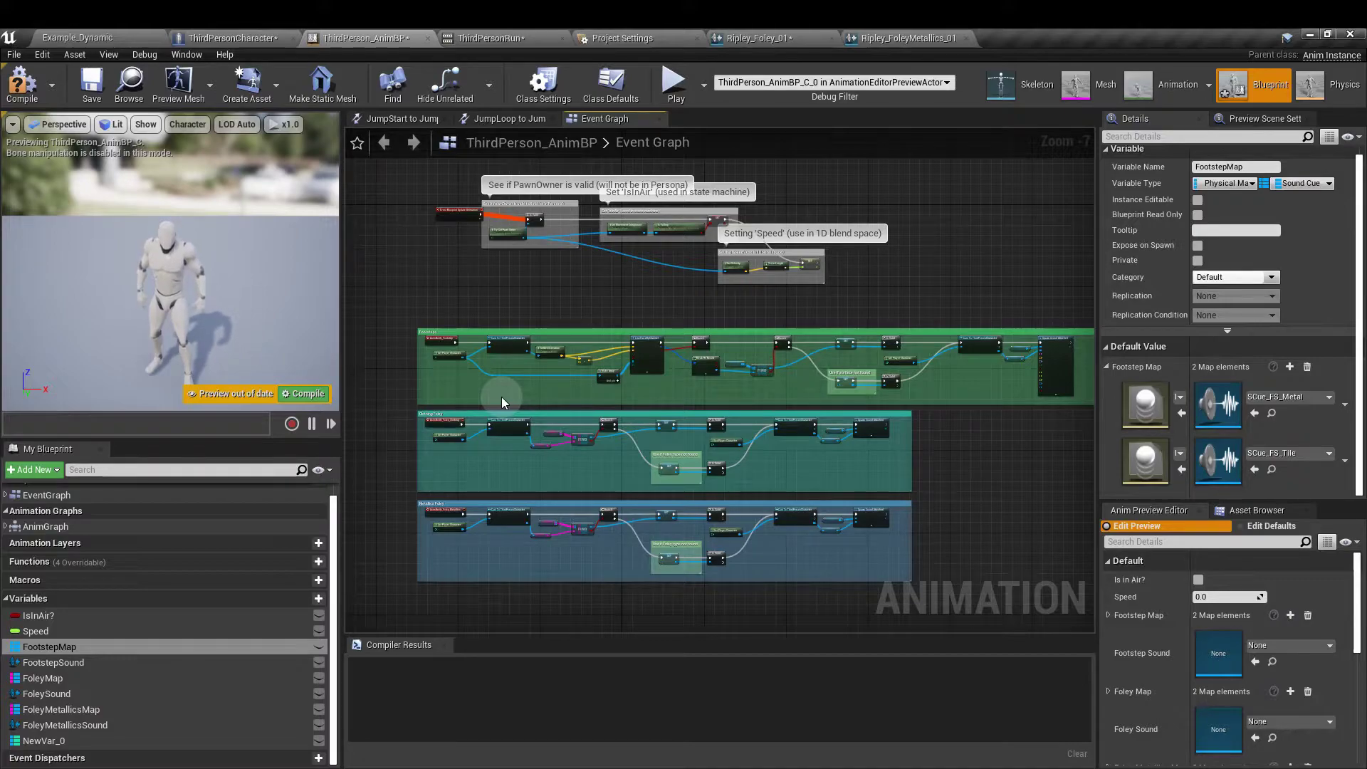
{"action": "scroll", "coordinate": [502, 399], "scroll_direction": "up", "scroll_amount": 4}
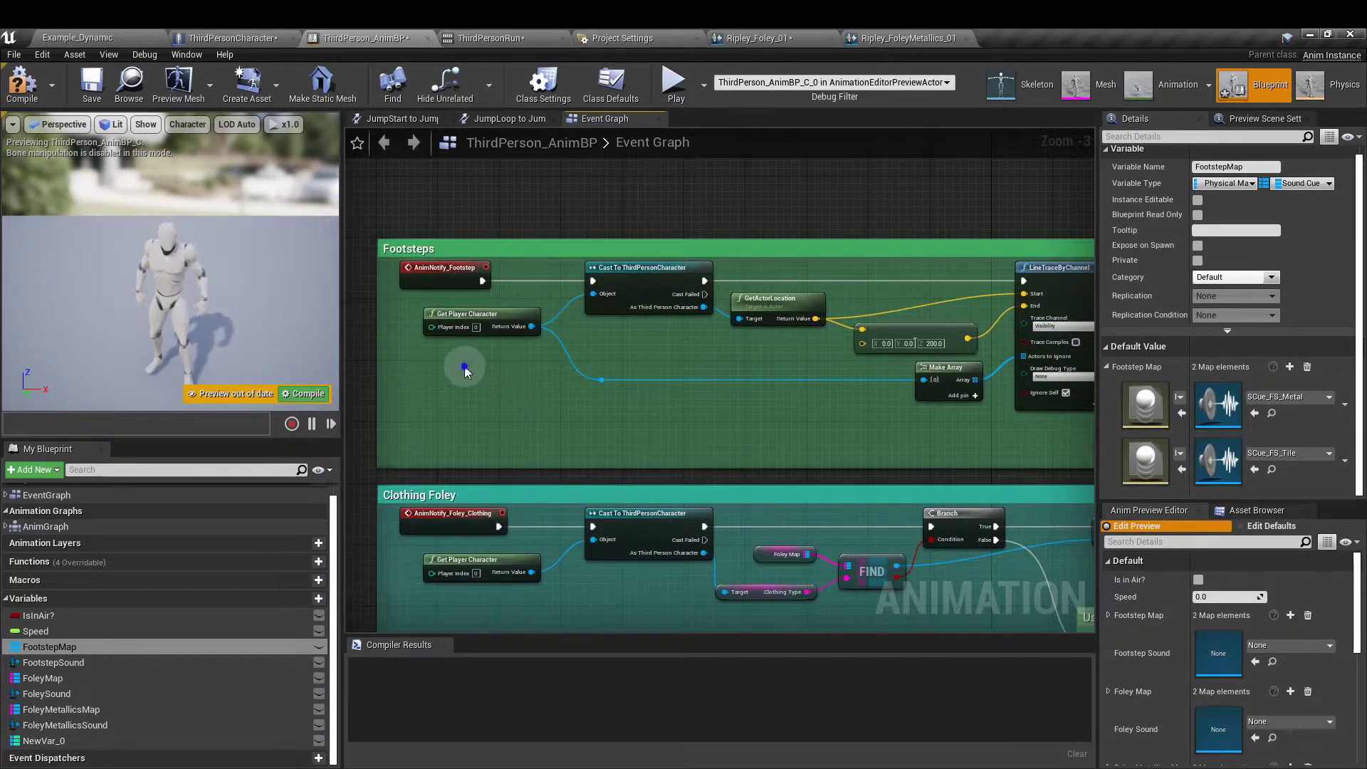
{"action": "right_click", "coordinate": [466, 370]}
{"action": "type", "text": "footst"}
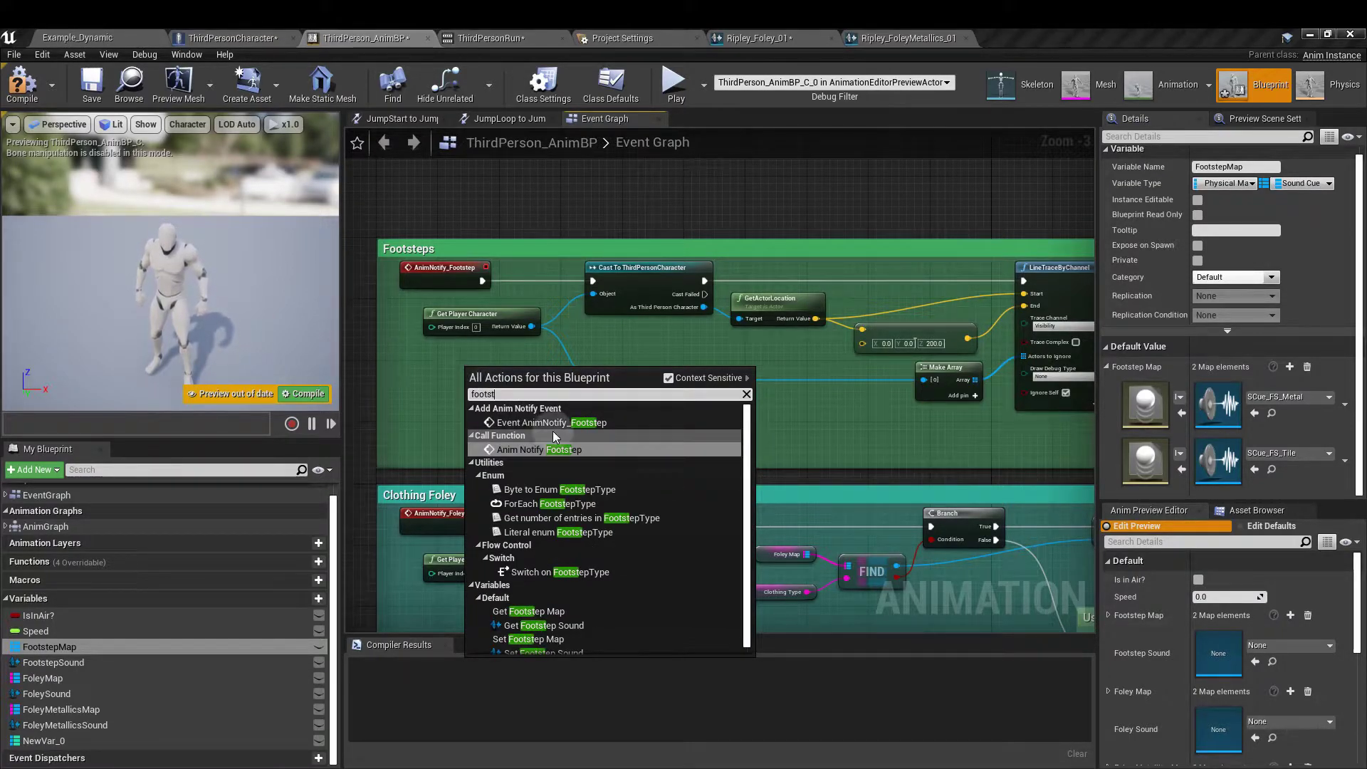
{"action": "left_click", "coordinate": [605, 424]}
{"action": "scroll", "coordinate": [830, 492], "scroll_direction": "up", "scroll_amount": 2}
{"action": "left_click", "coordinate": [671, 271]}
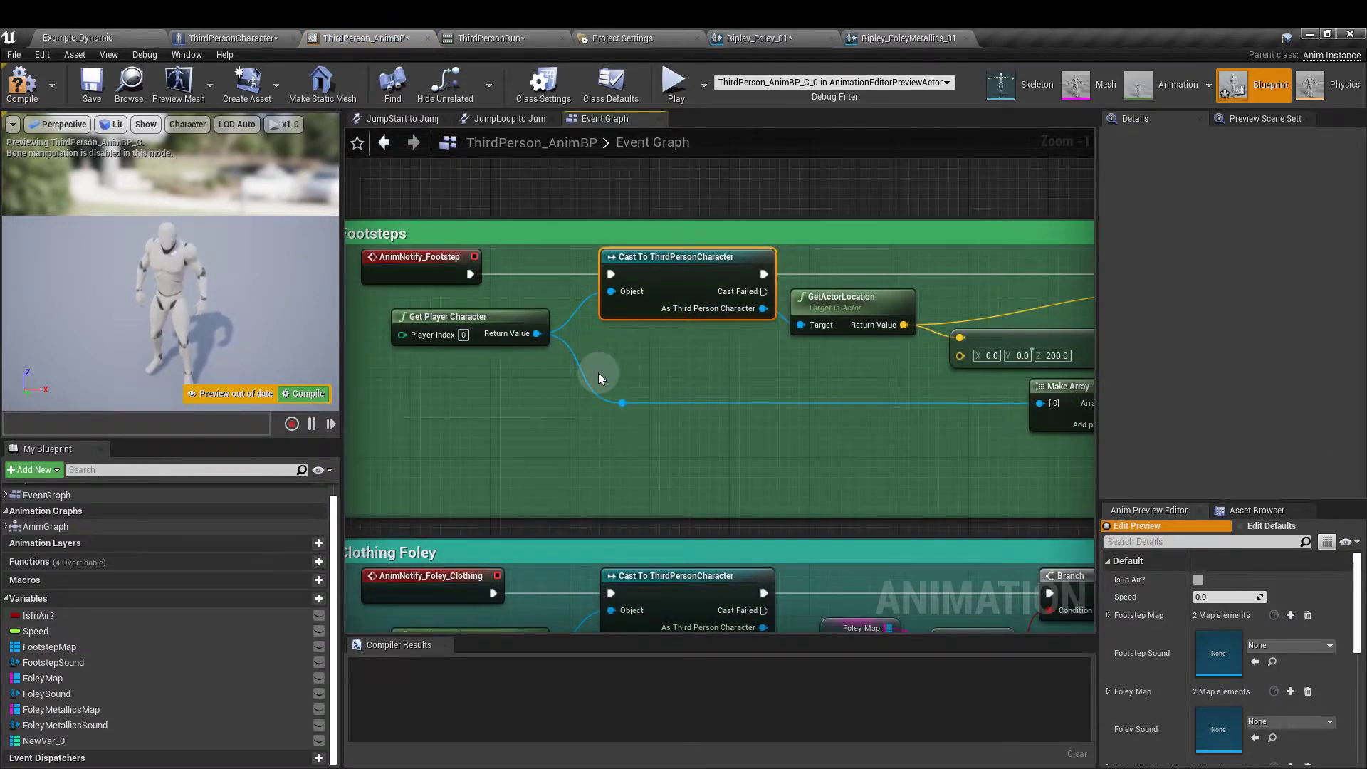
{"action": "left_click", "coordinate": [496, 319]}
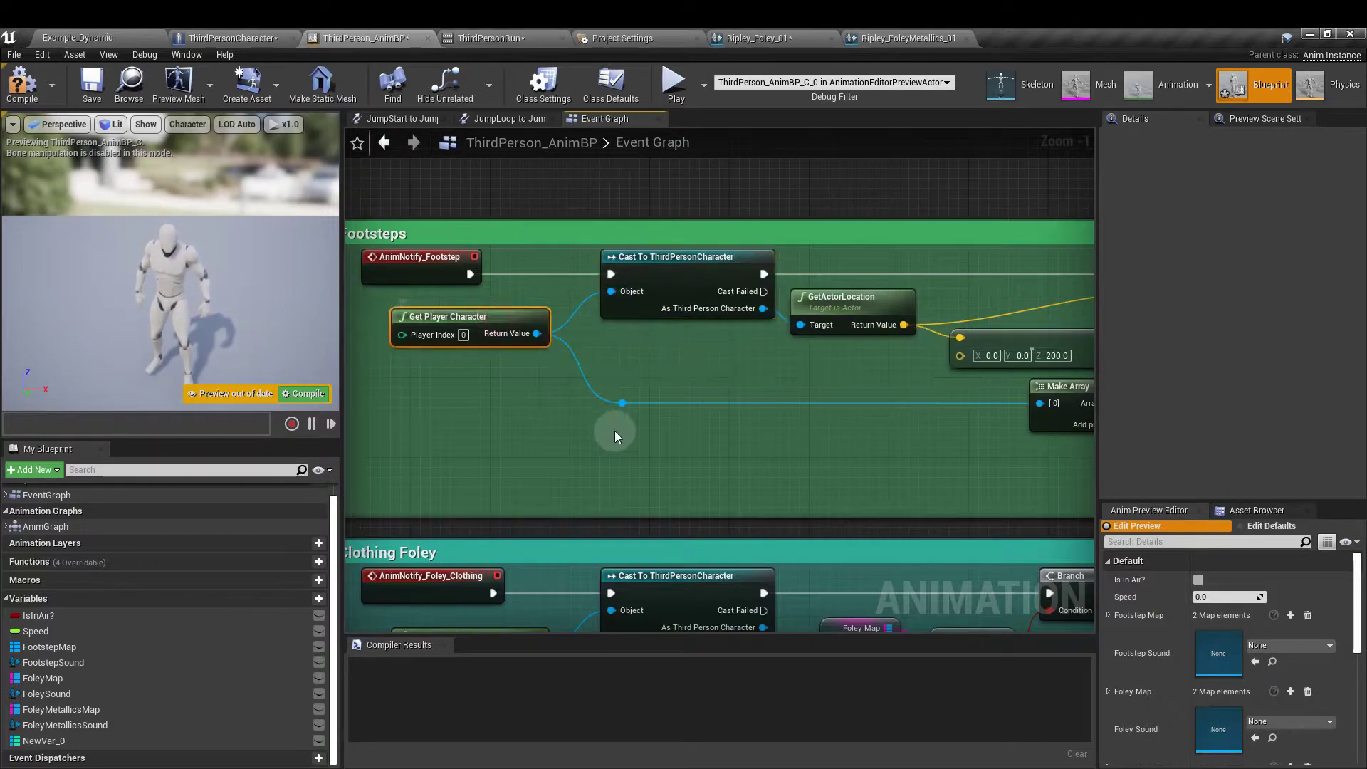
{"action": "right_click_drag", "start_coordinate": [854, 448], "coordinate": [646, 443]}
{"action": "scroll", "coordinate": [647, 443], "scroll_direction": "down", "scroll_amount": 2}
{"action": "left_click", "coordinate": [535, 310]}
{"action": "left_click", "coordinate": [660, 336]}
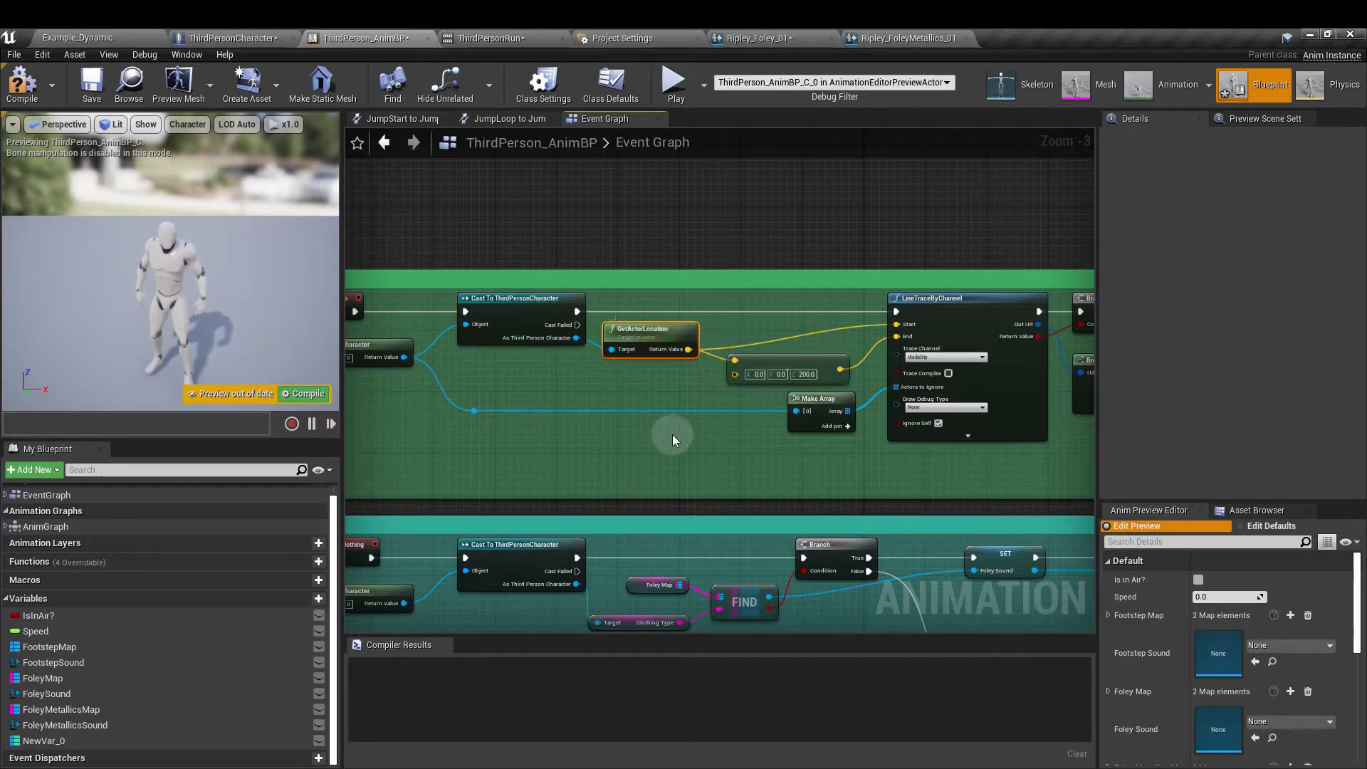
{"action": "mouse_move", "coordinate": [699, 433]}
{"action": "right_mouse_down"}
{"action": "mouse_move", "coordinate": [632, 427]}
{"action": "mouse_move", "coordinate": [596, 404]}
{"action": "right_mouse_up"}
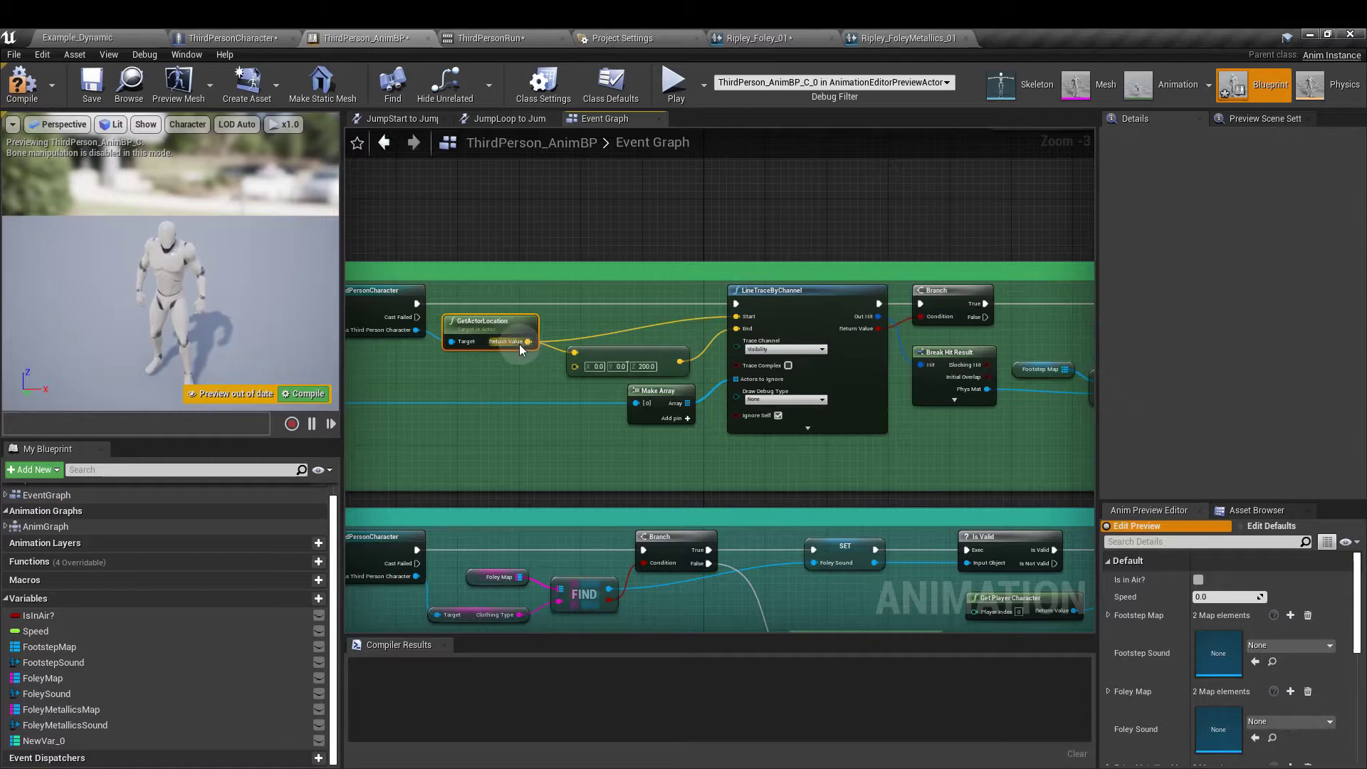
{"action": "left_click_drag", "start_coordinate": [528, 343], "coordinate": [550, 375]}
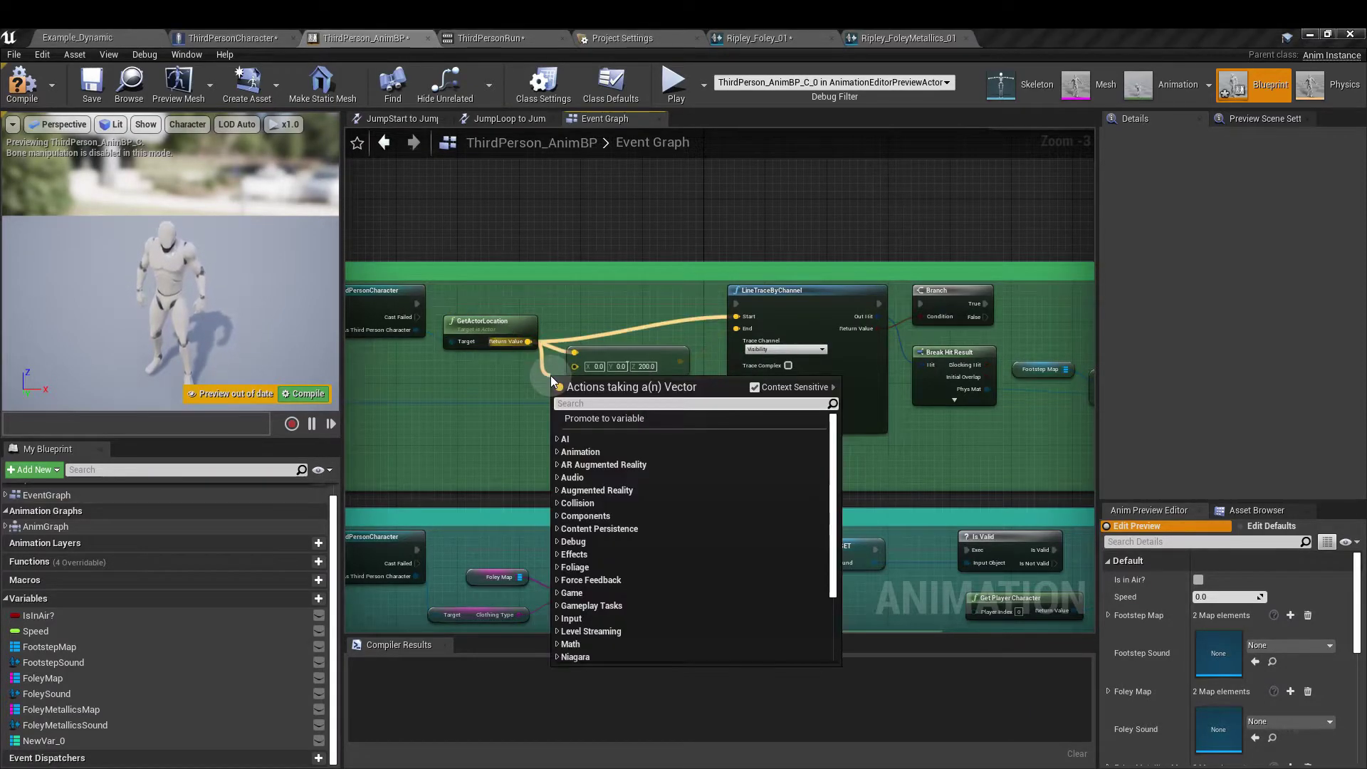
{"action": "type", "text": "-"}
{"action": "left_click", "coordinate": [668, 473]}
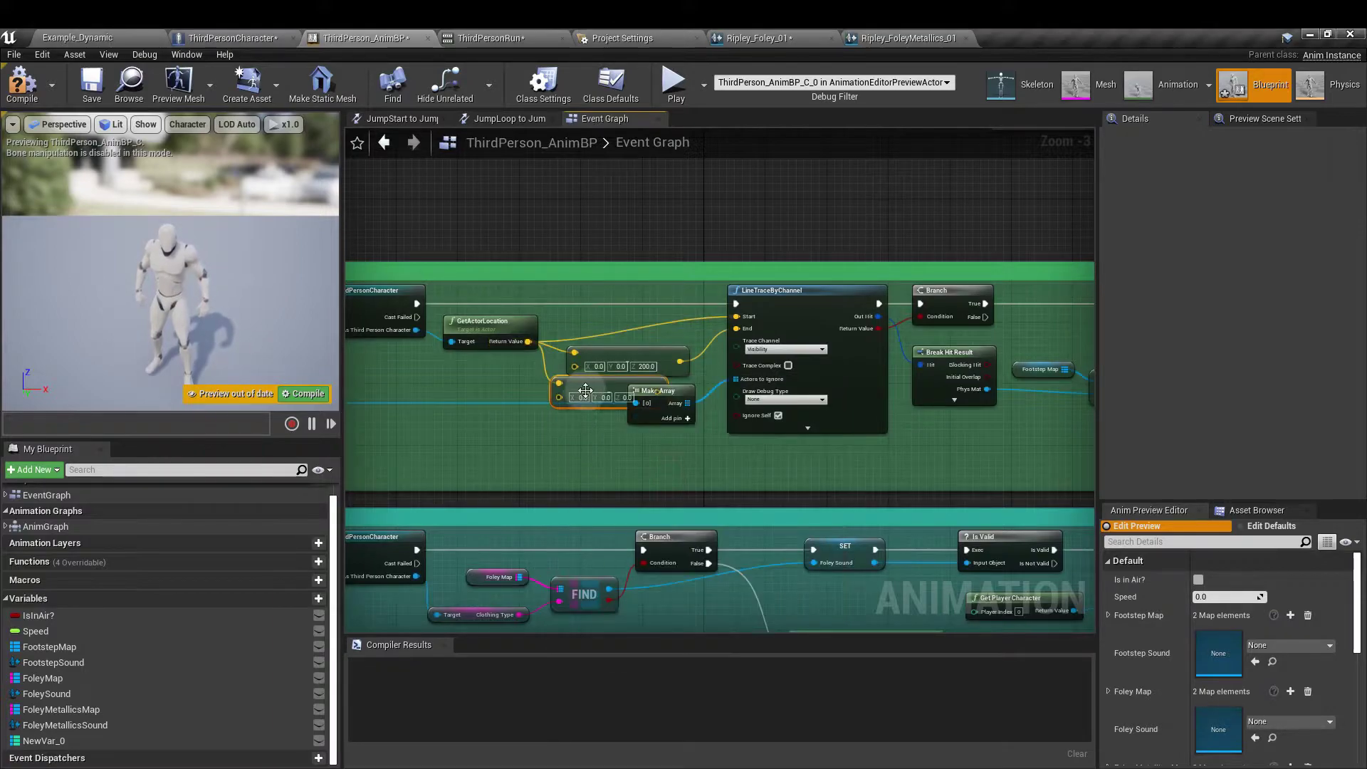
{"action": "left_click_drag", "start_coordinate": [580, 374], "coordinate": [592, 463]}
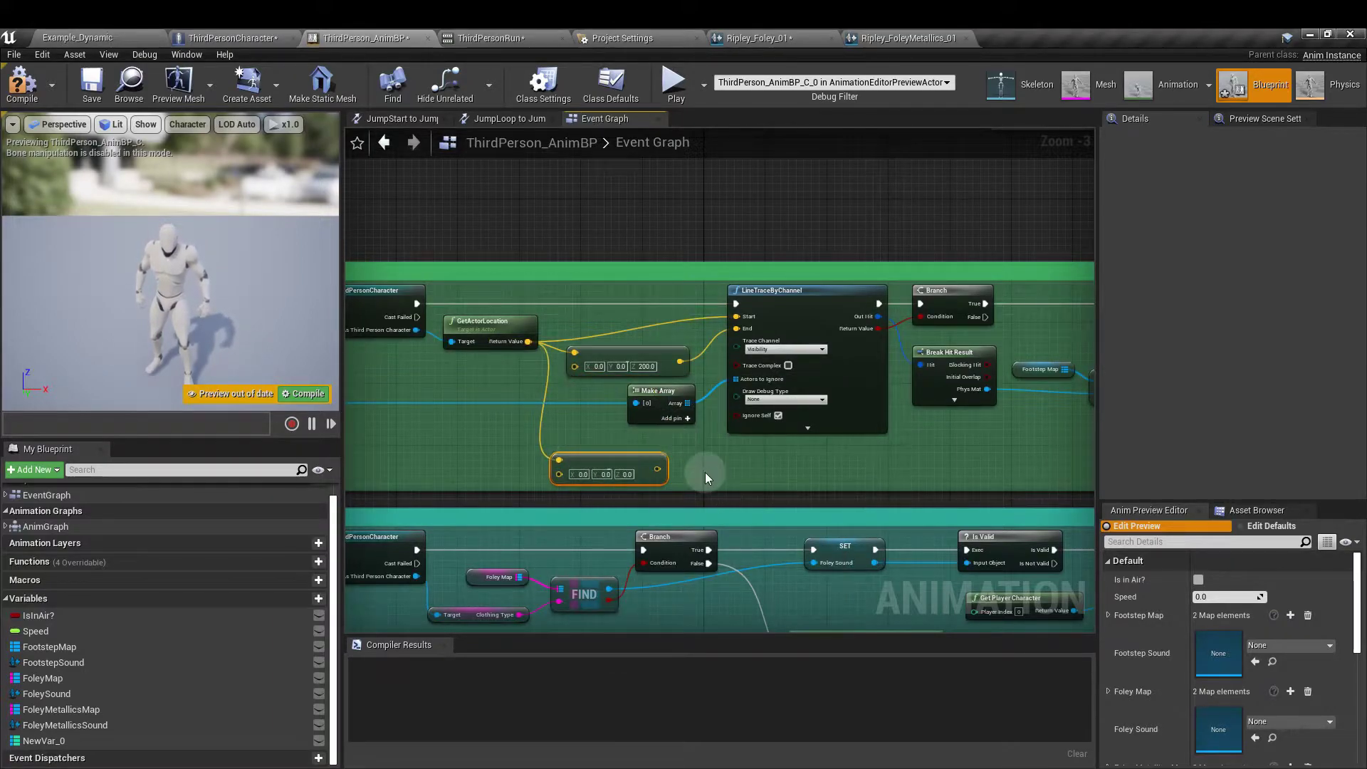
{"action": "key", "text": "ctrl+z"}
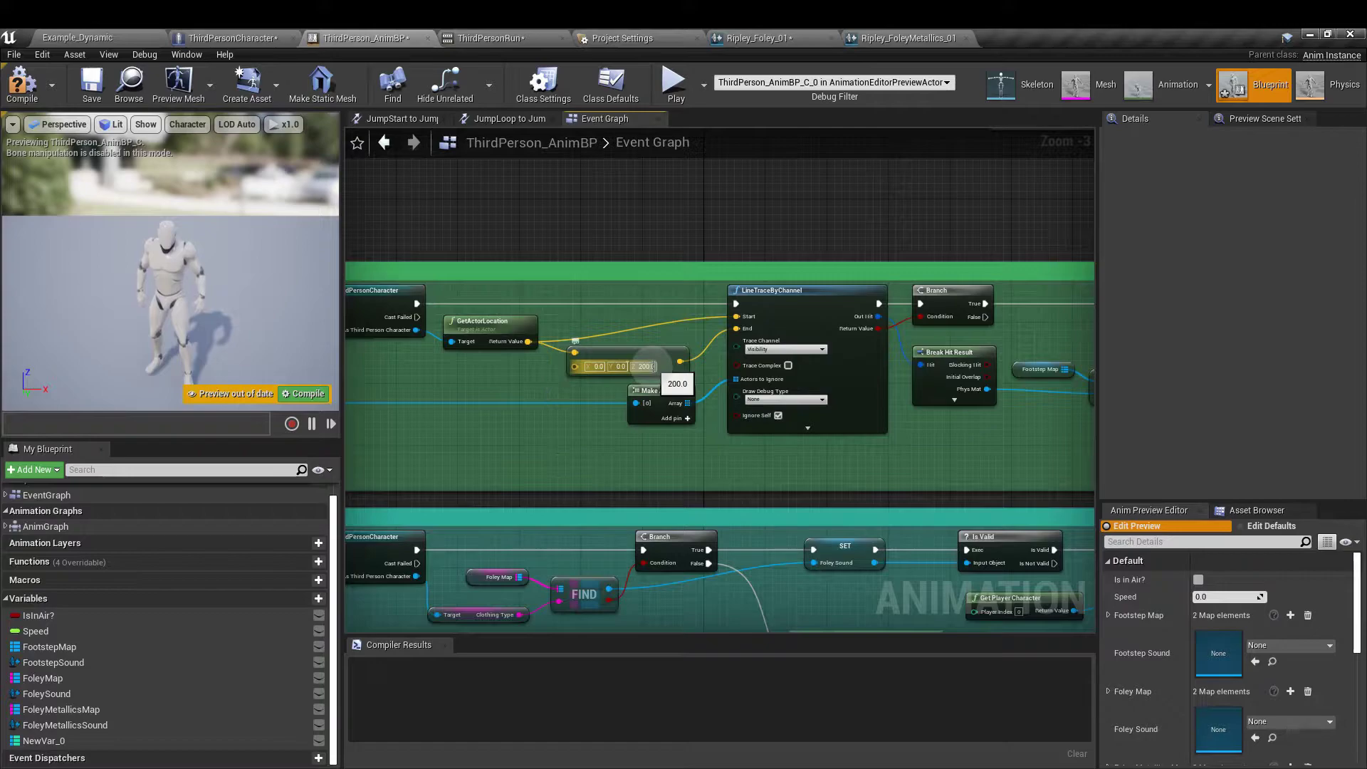
{"action": "left_click", "coordinate": [695, 454]}
{"action": "right_click_drag", "start_coordinate": [621, 452], "coordinate": [829, 445]}
{"action": "left_click", "coordinate": [438, 330]}
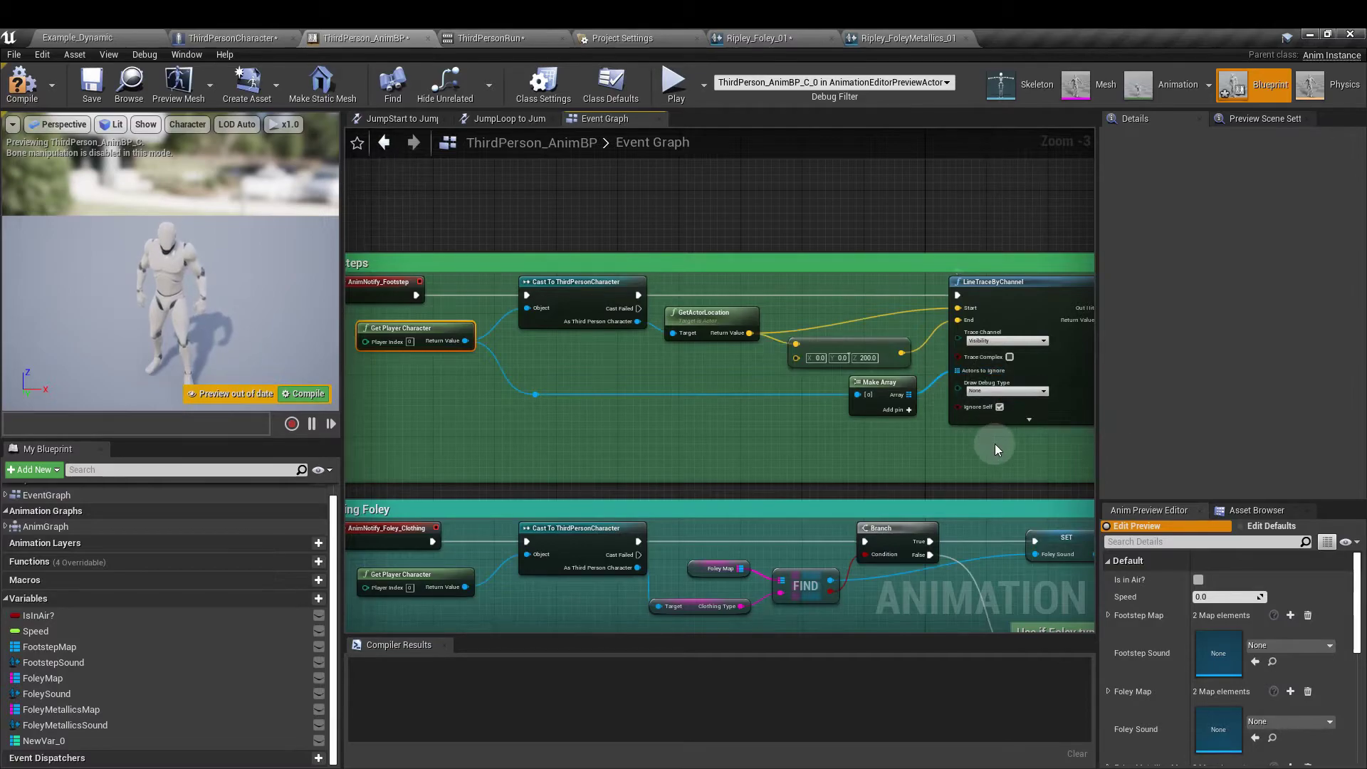
{"action": "right_click_drag", "start_coordinate": [994, 444], "coordinate": [673, 430]}
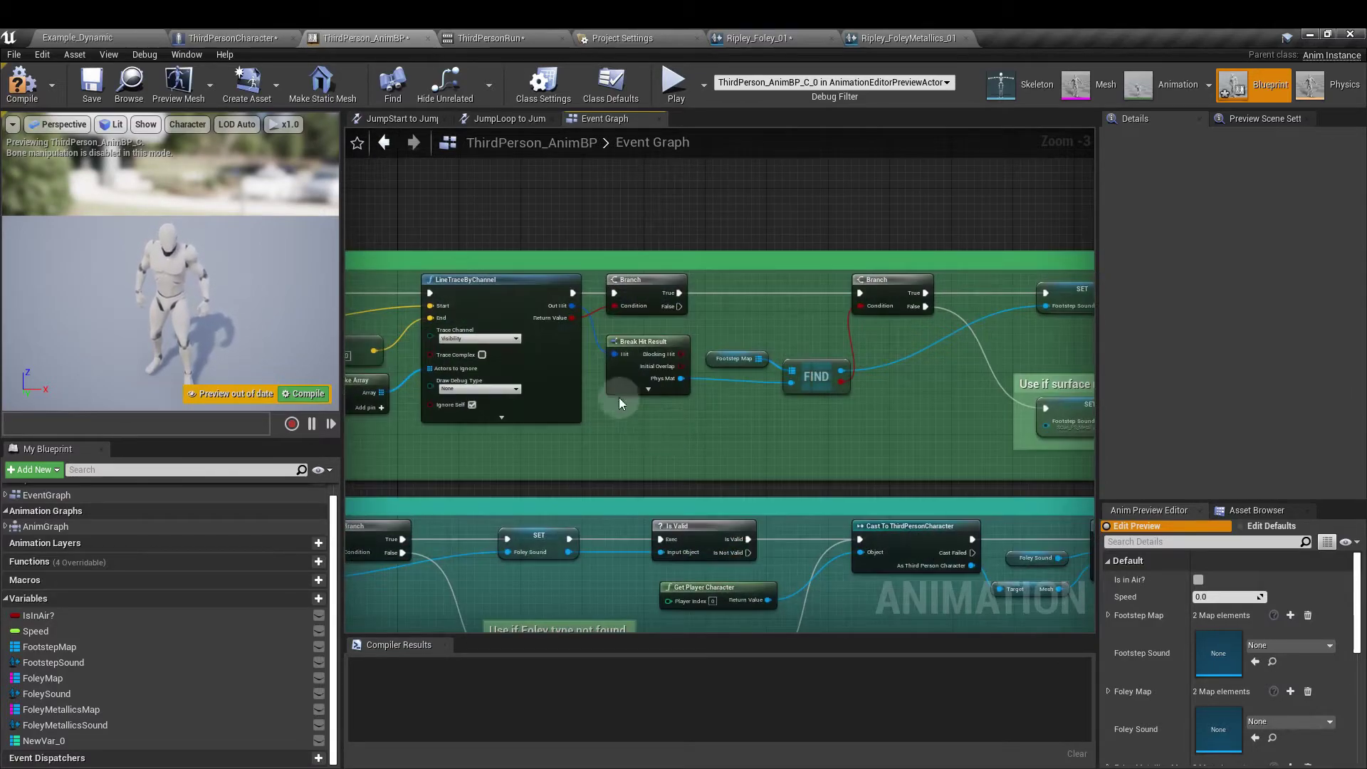
{"action": "left_click_drag", "start_coordinate": [573, 318], "coordinate": [708, 268]}
{"action": "type", "text": "branch"}
{"action": "left_click", "coordinate": [753, 334]}
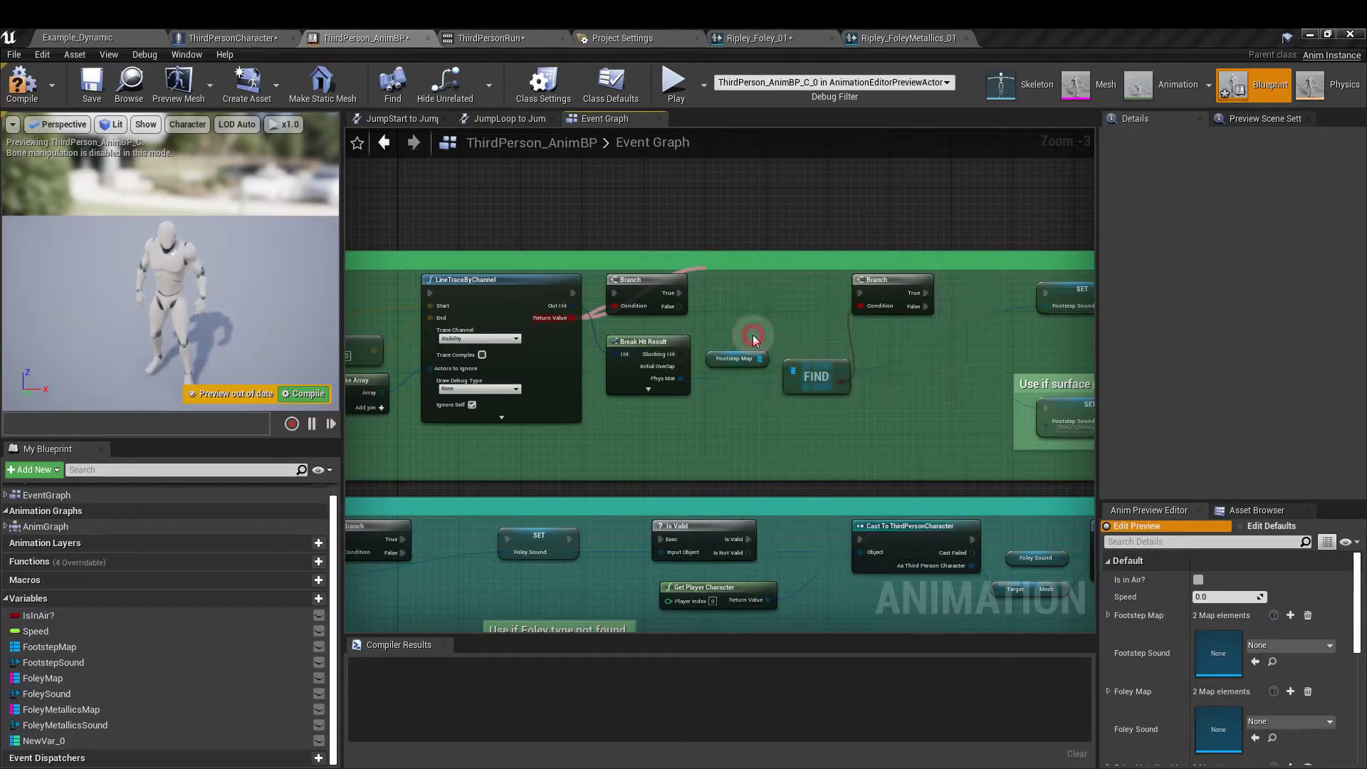
{"action": "key", "text": "Delete"}
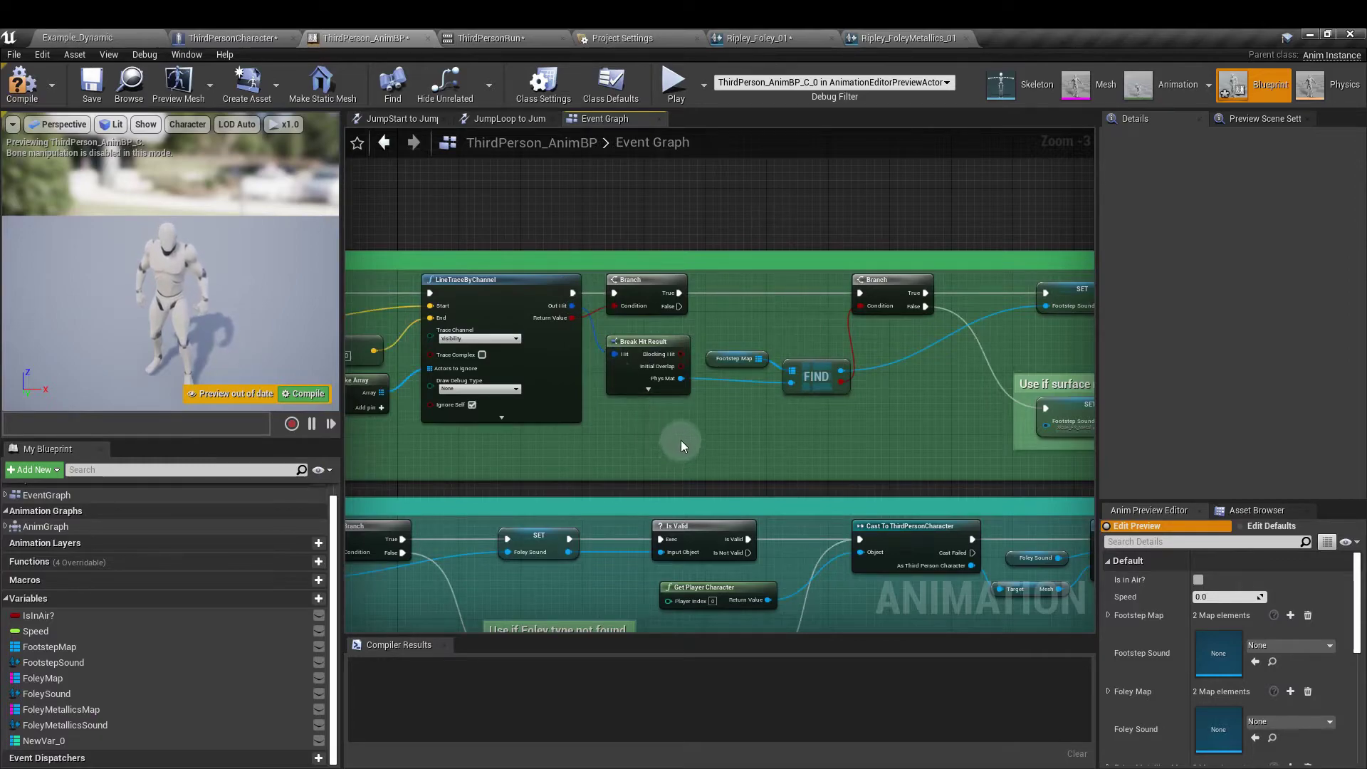
{"action": "right_click_drag", "start_coordinate": [681, 440], "coordinate": [665, 435]}
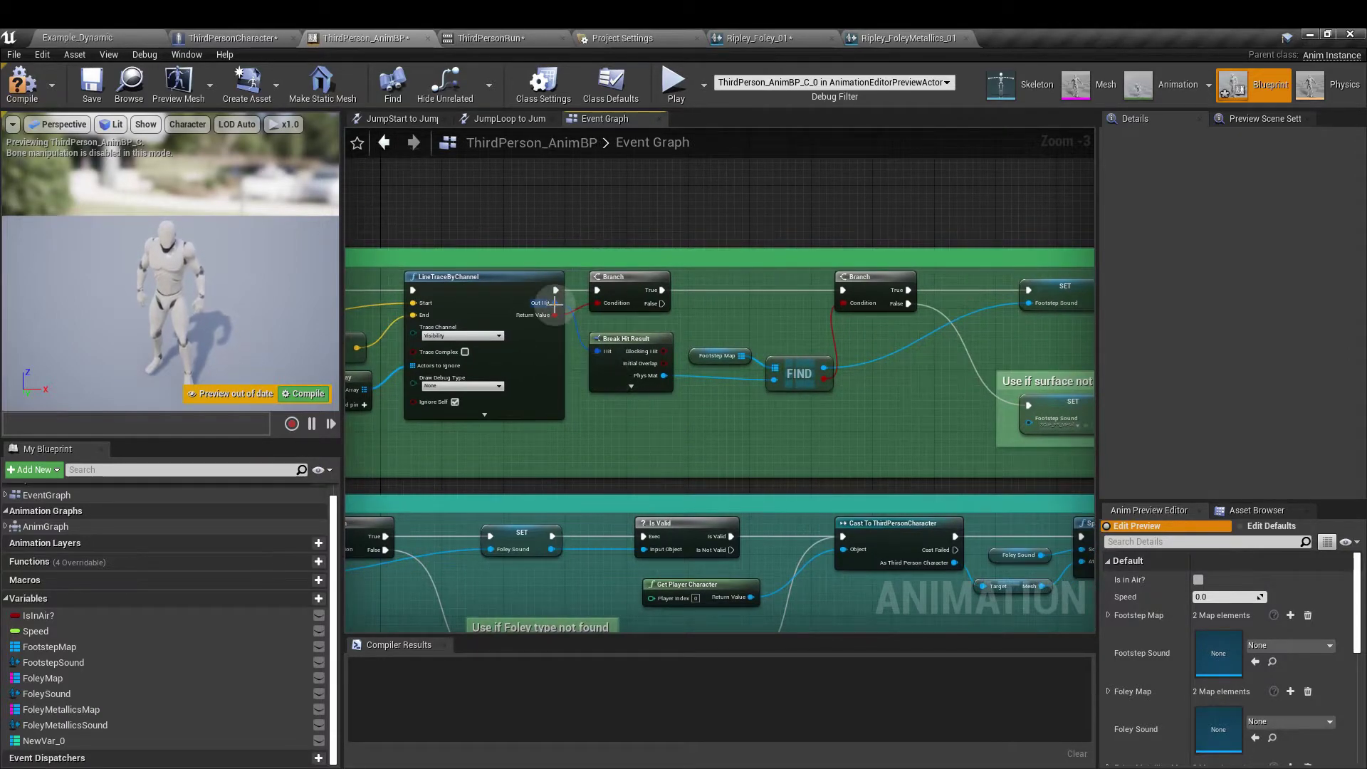
{"action": "scroll", "coordinate": [558, 319], "scroll_direction": "up", "scroll_amount": 2}
{"action": "left_click_drag", "start_coordinate": [556, 299], "coordinate": [605, 465]}
{"action": "type", "text": "break"}
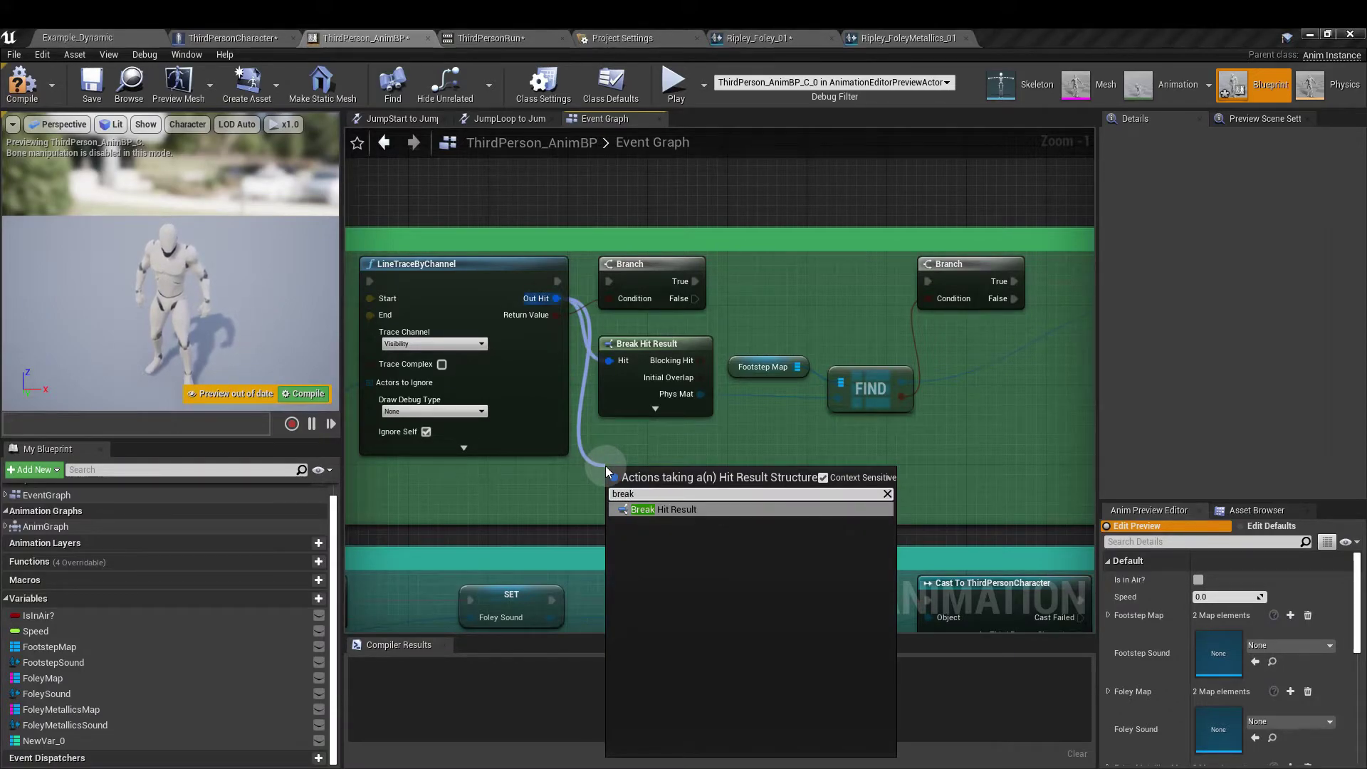
{"action": "right_click_drag", "start_coordinate": [719, 441], "coordinate": [584, 391]}
{"action": "left_click", "coordinate": [453, 407]}
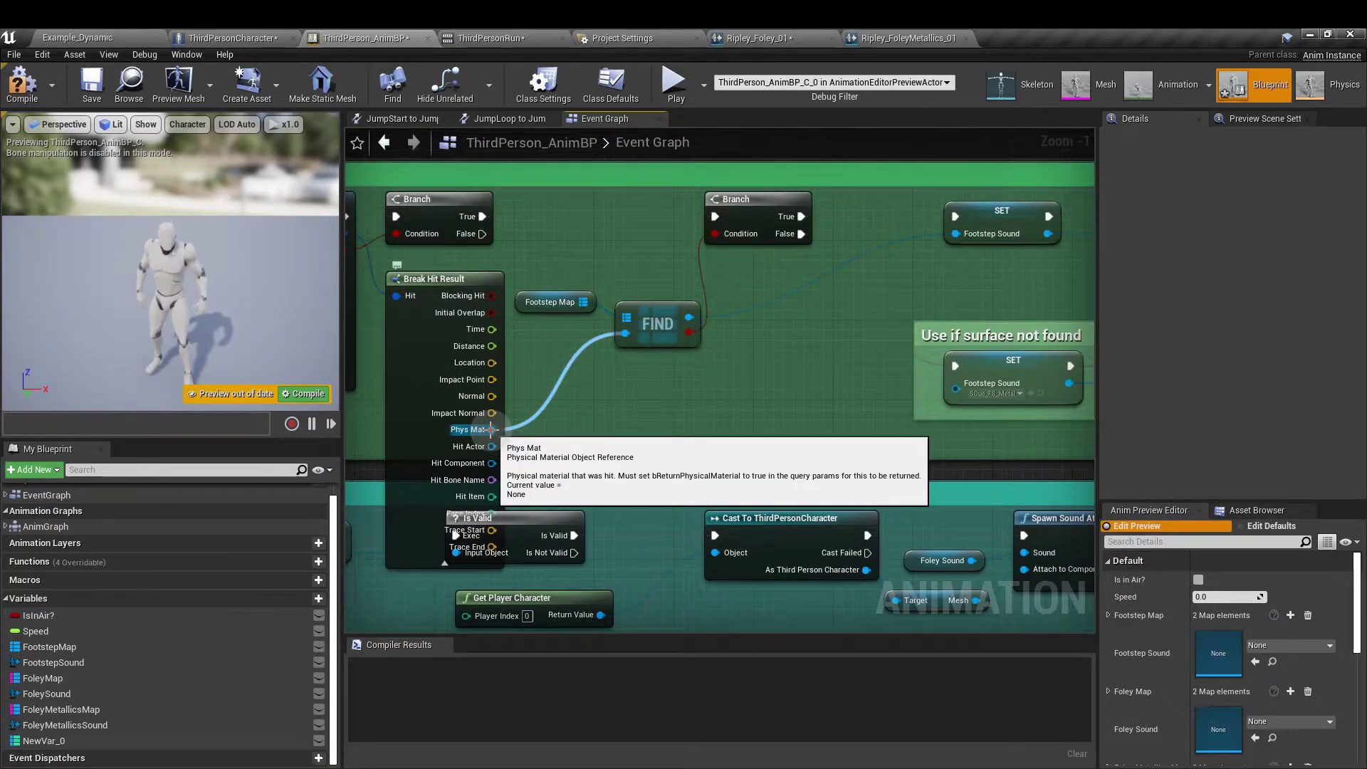
{"action": "left_click_drag", "start_coordinate": [491, 429], "coordinate": [558, 411]}
{"action": "type", "text": "find"}
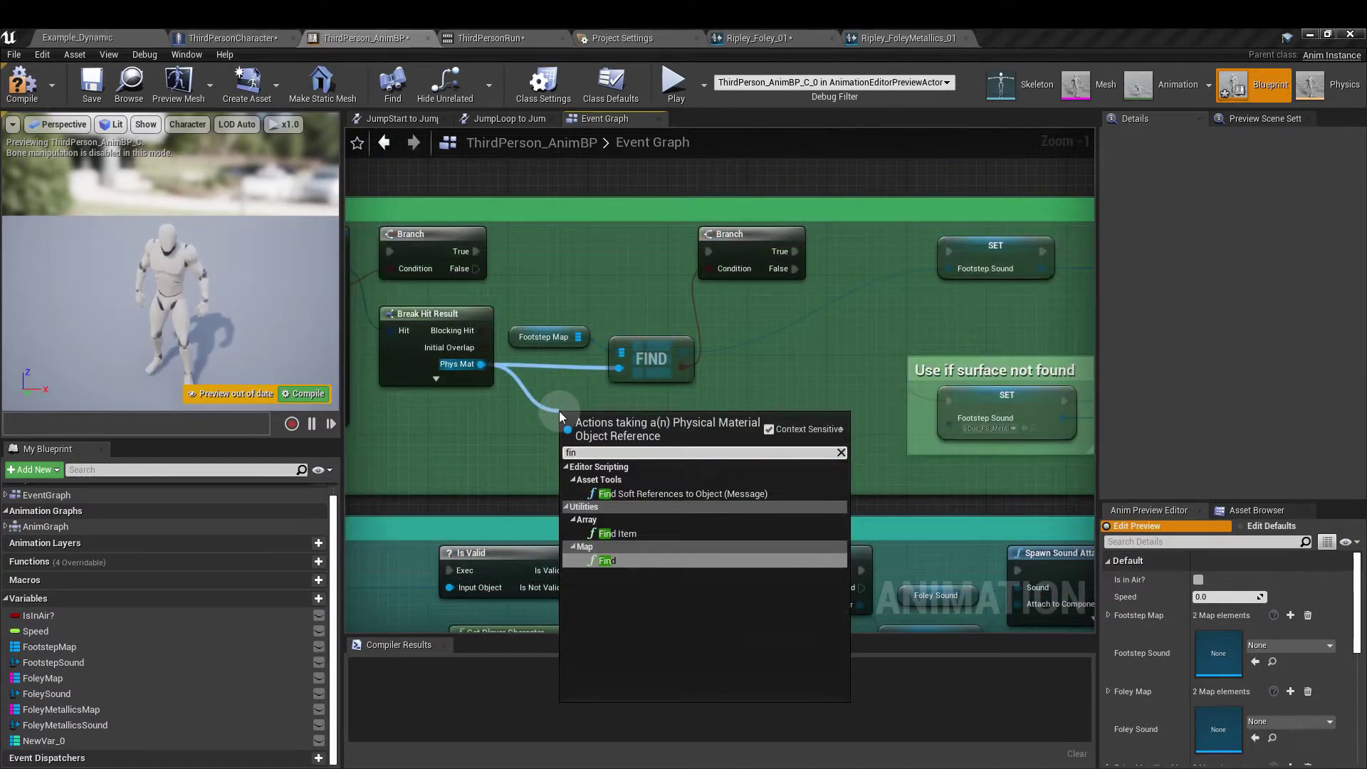
{"action": "left_click", "coordinate": [643, 563]}
{"action": "left_click_drag", "start_coordinate": [609, 427], "coordinate": [668, 426]}
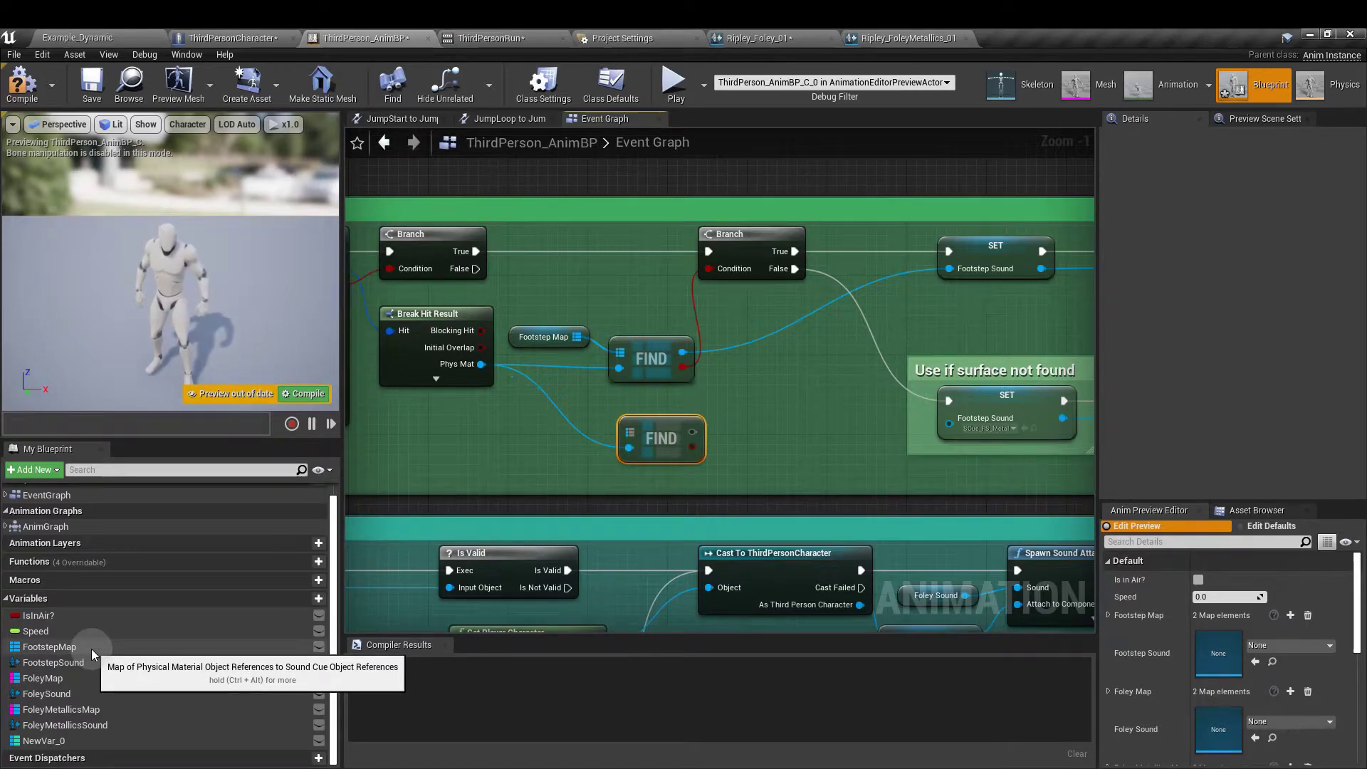
{"action": "left_click_drag", "start_coordinate": [91, 648], "coordinate": [627, 435]}
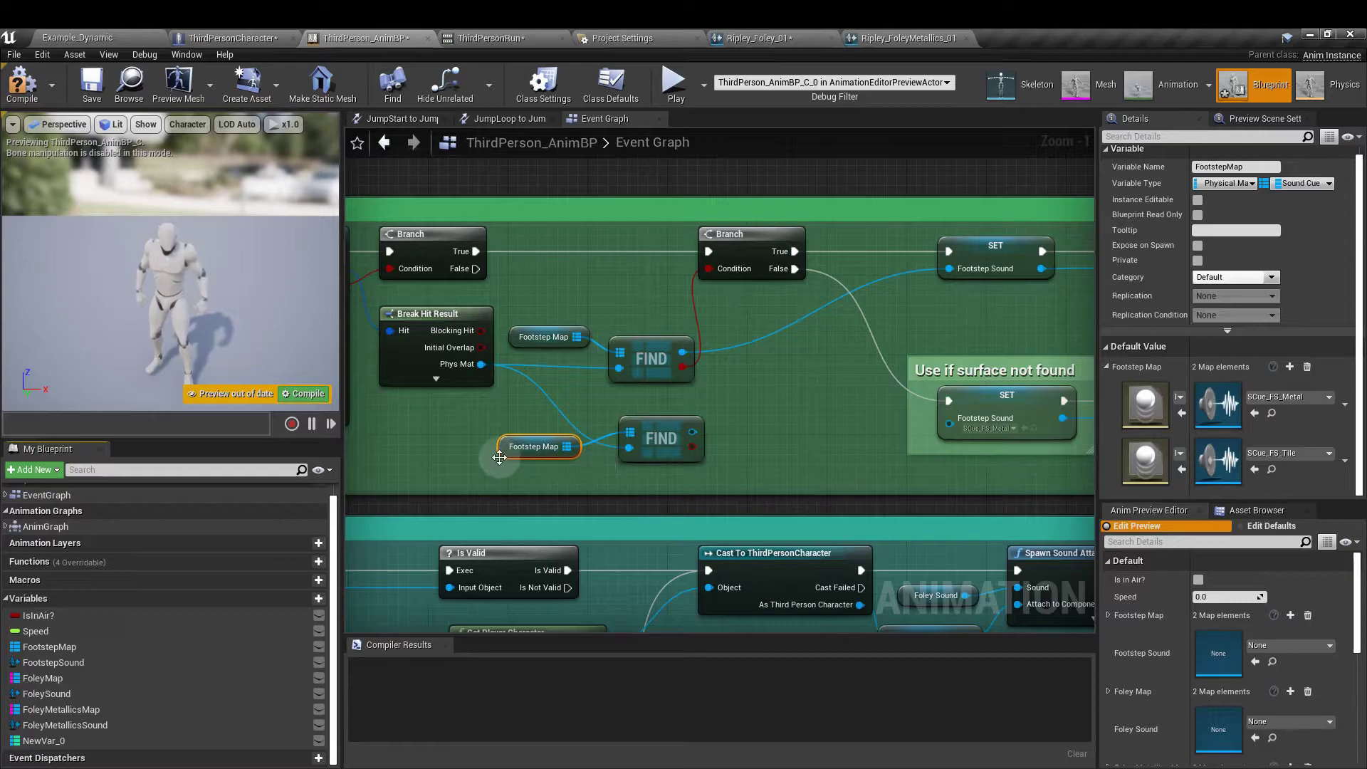
{"action": "left_click_drag", "start_coordinate": [500, 458], "coordinate": [510, 427]}
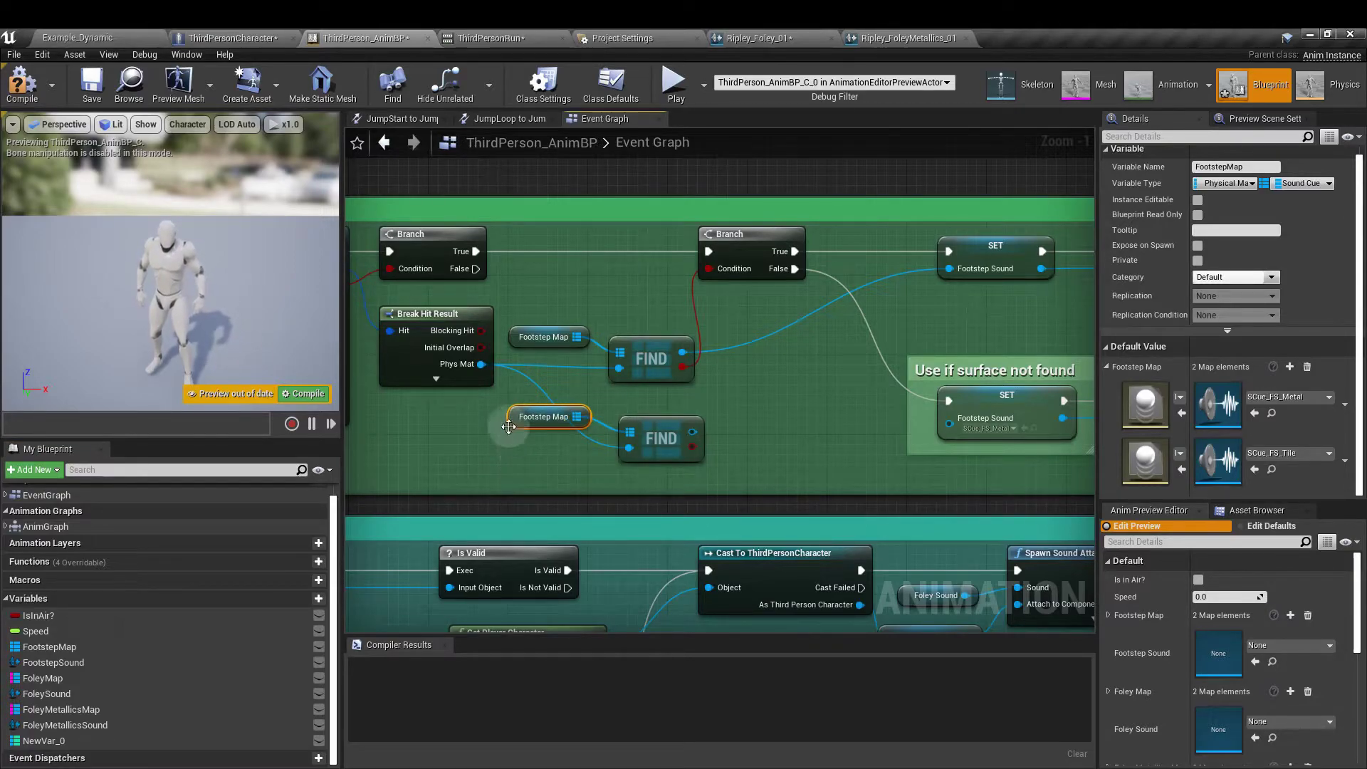
{"action": "right_click_drag", "start_coordinate": [485, 433], "coordinate": [708, 427]}
{"action": "left_click", "coordinate": [499, 278]}
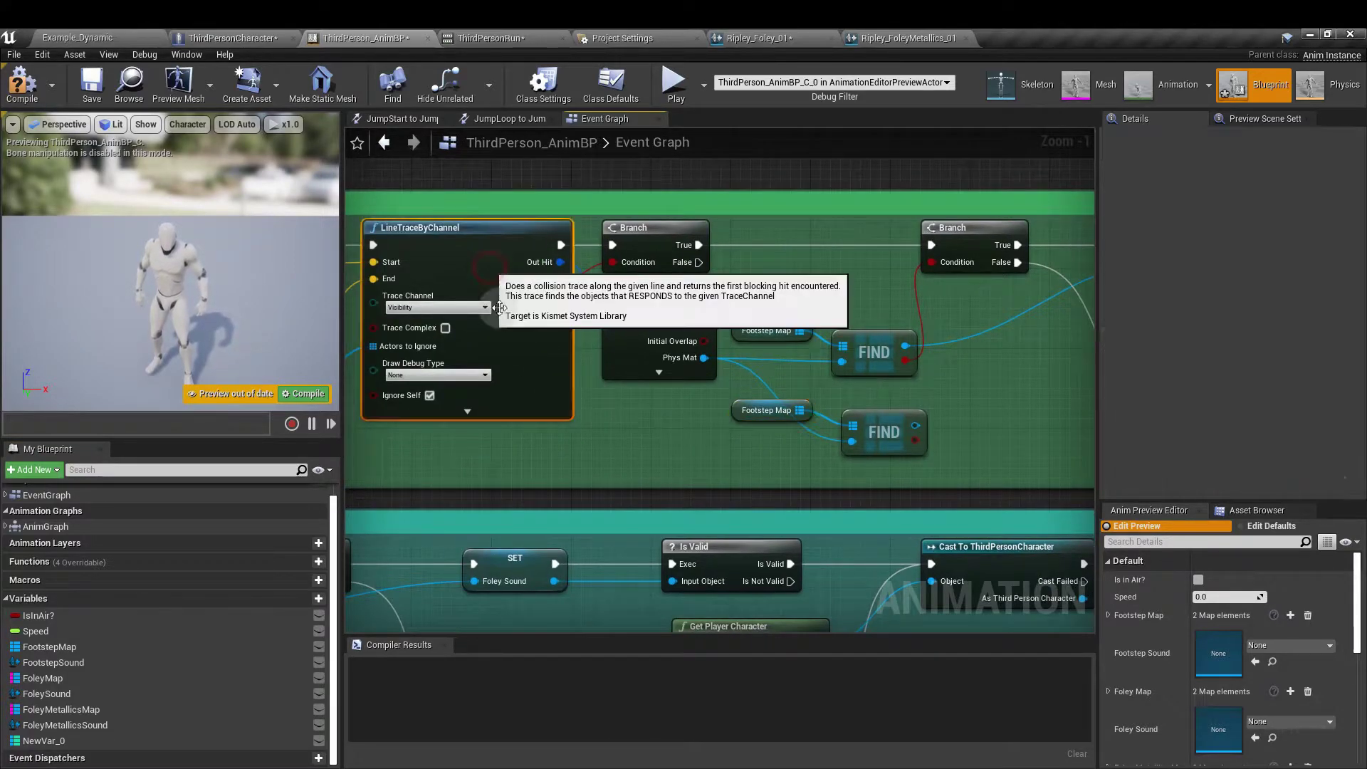
{"action": "left_click", "coordinate": [630, 362]}
{"action": "right_click_drag", "start_coordinate": [664, 413], "coordinate": [537, 404]}
{"action": "left_click", "coordinate": [573, 428]}
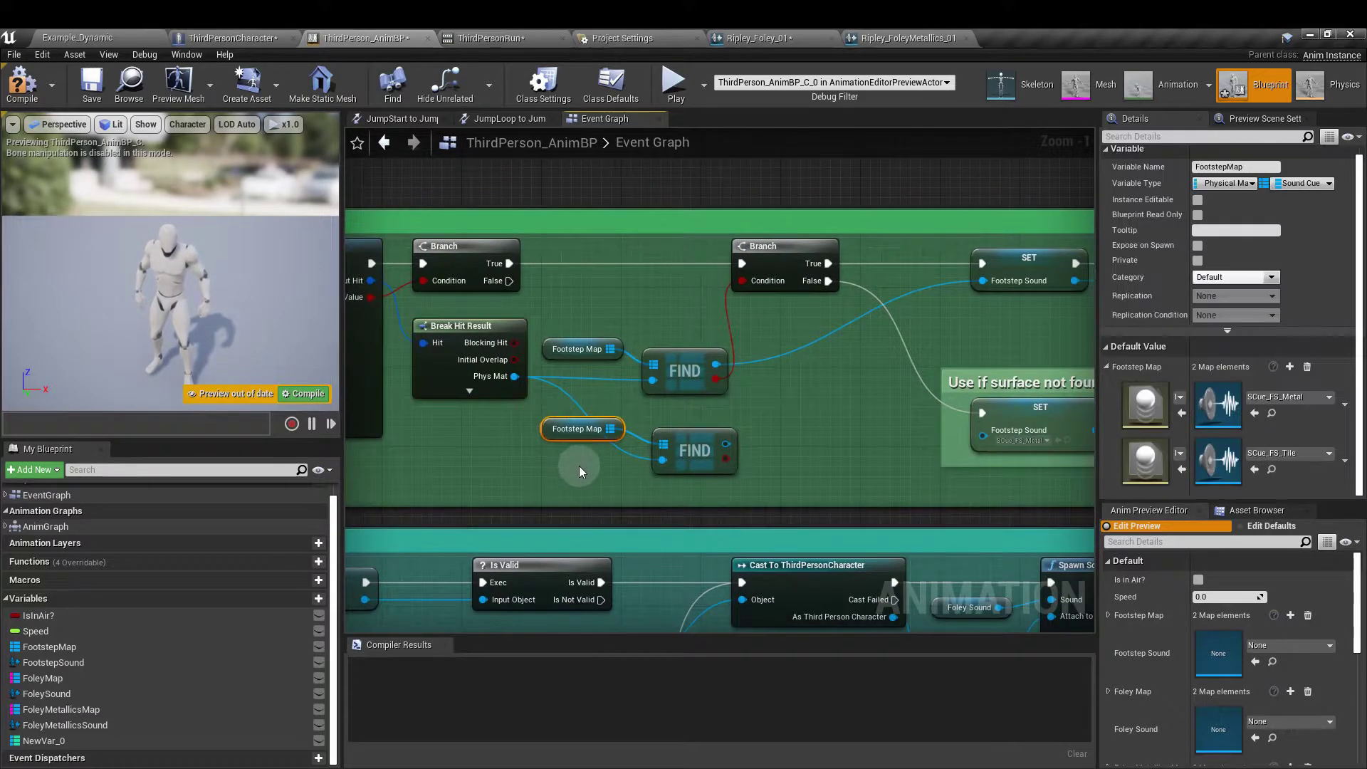
{"action": "left_click", "coordinate": [702, 452]}
{"action": "right_click_drag", "start_coordinate": [784, 471], "coordinate": [733, 470]}
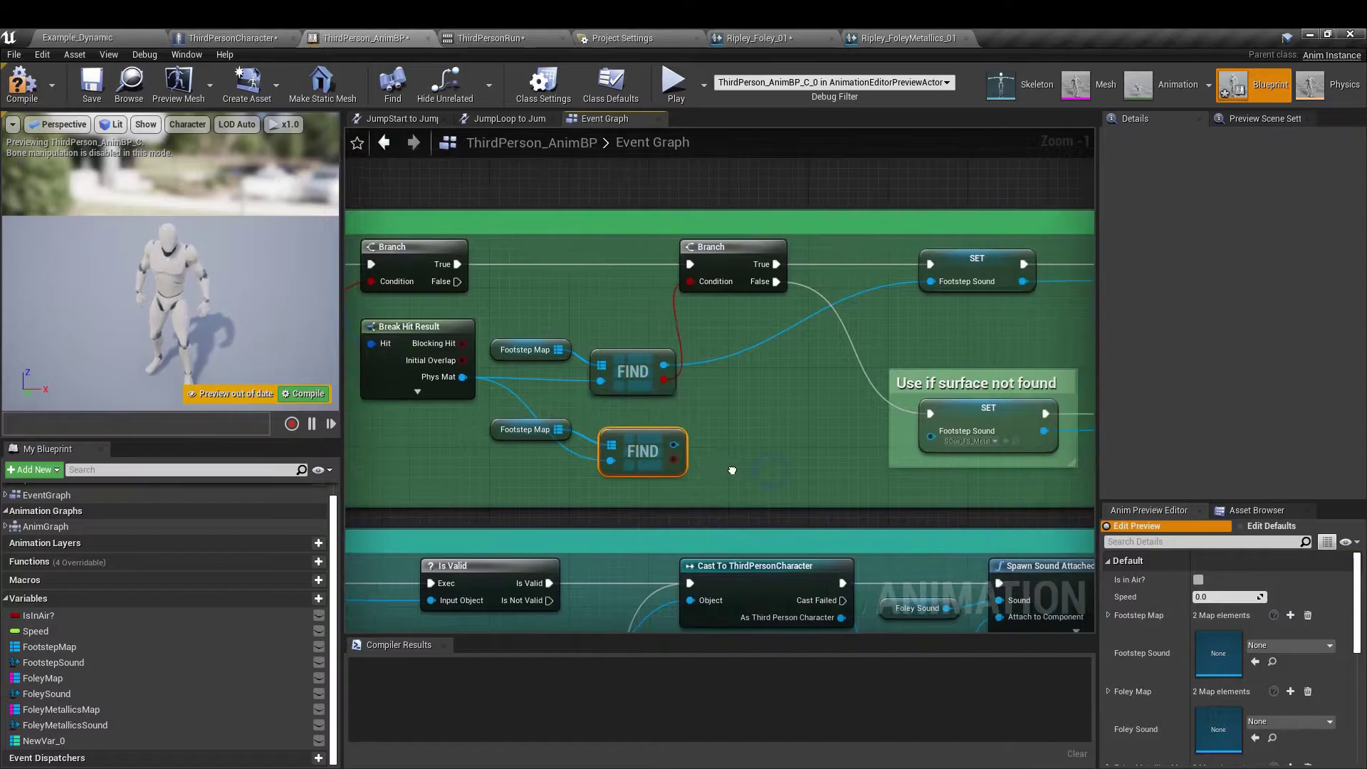
{"action": "left_click", "coordinate": [554, 428]}
{"action": "left_click", "coordinate": [542, 428]}
{"action": "left_click", "coordinate": [639, 470], "text": "ctrl"}
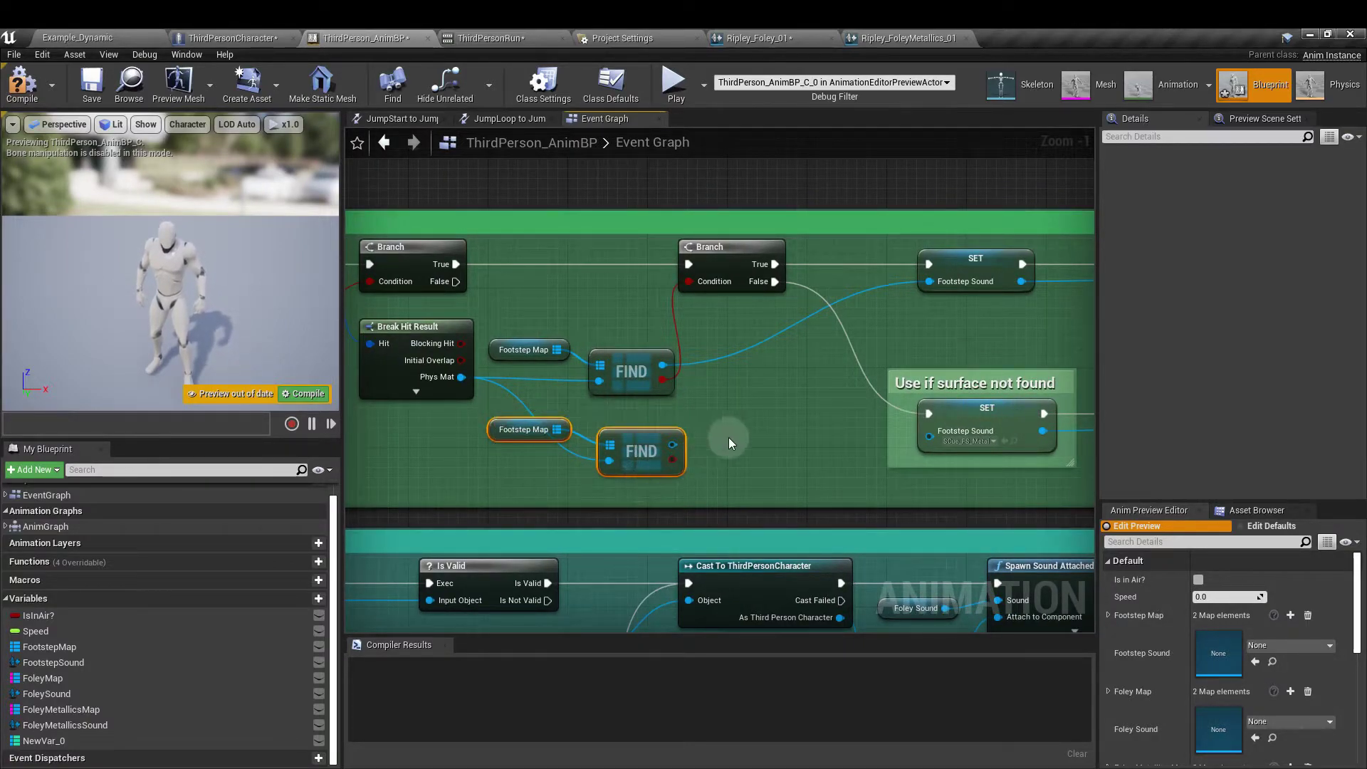
{"action": "key", "text": "Delete"}
{"action": "right_click_drag", "start_coordinate": [754, 423], "coordinate": [675, 460]}
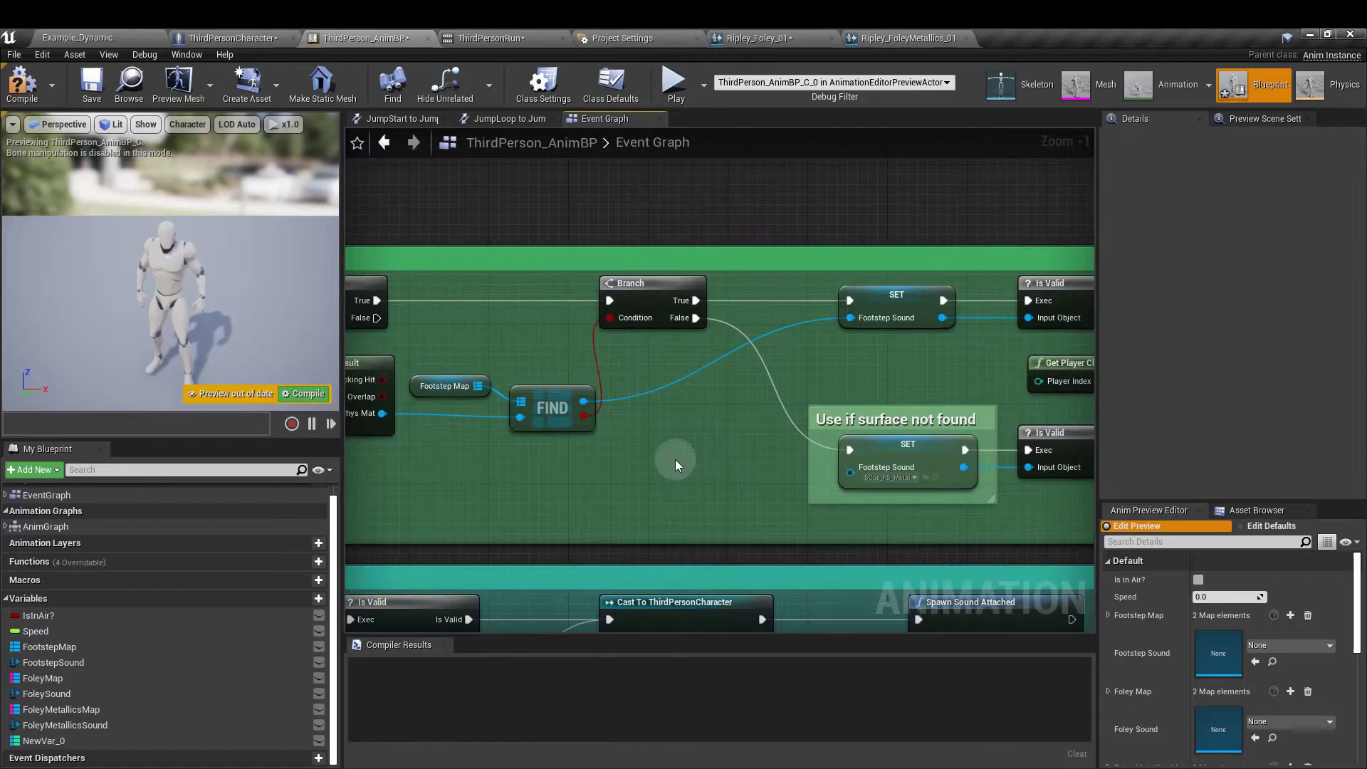
{"action": "left_click", "coordinate": [581, 433]}
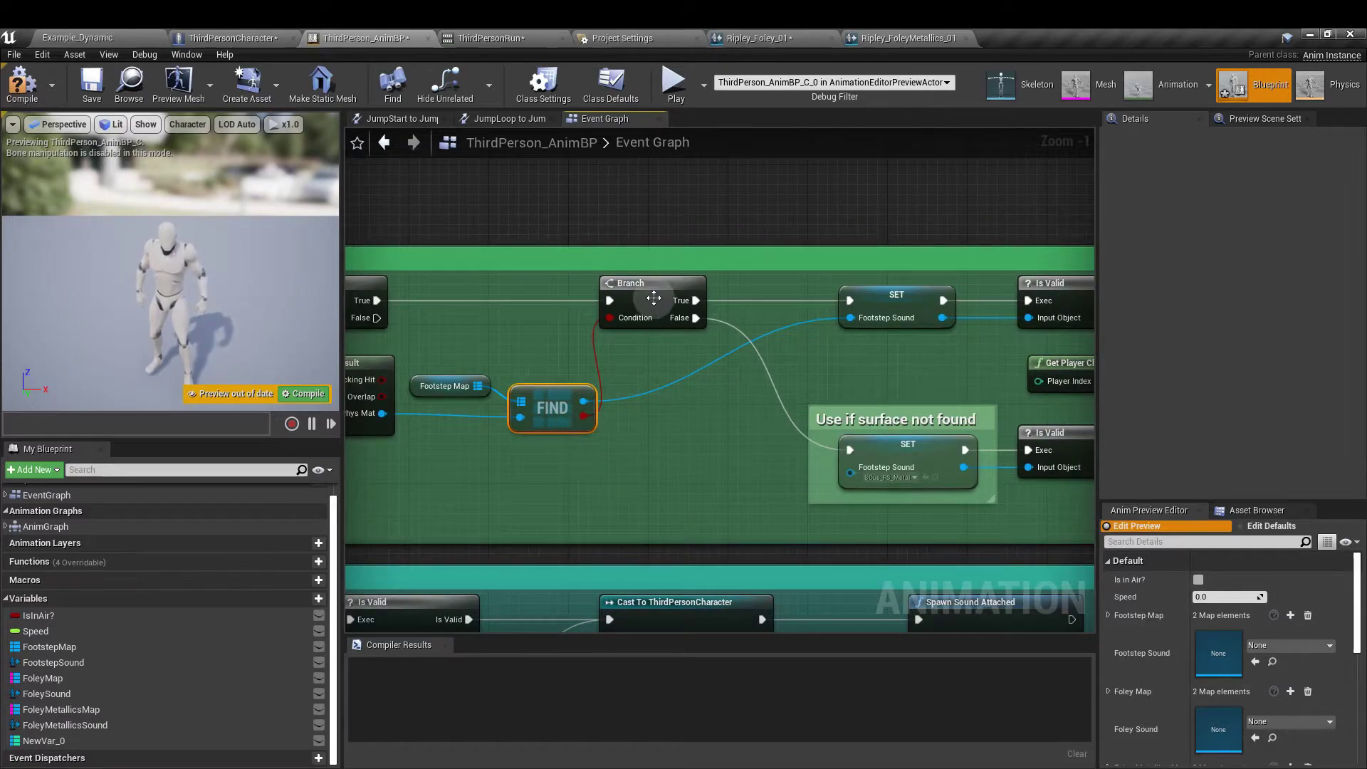
{"action": "right_click_drag", "start_coordinate": [545, 317], "coordinate": [745, 318]}
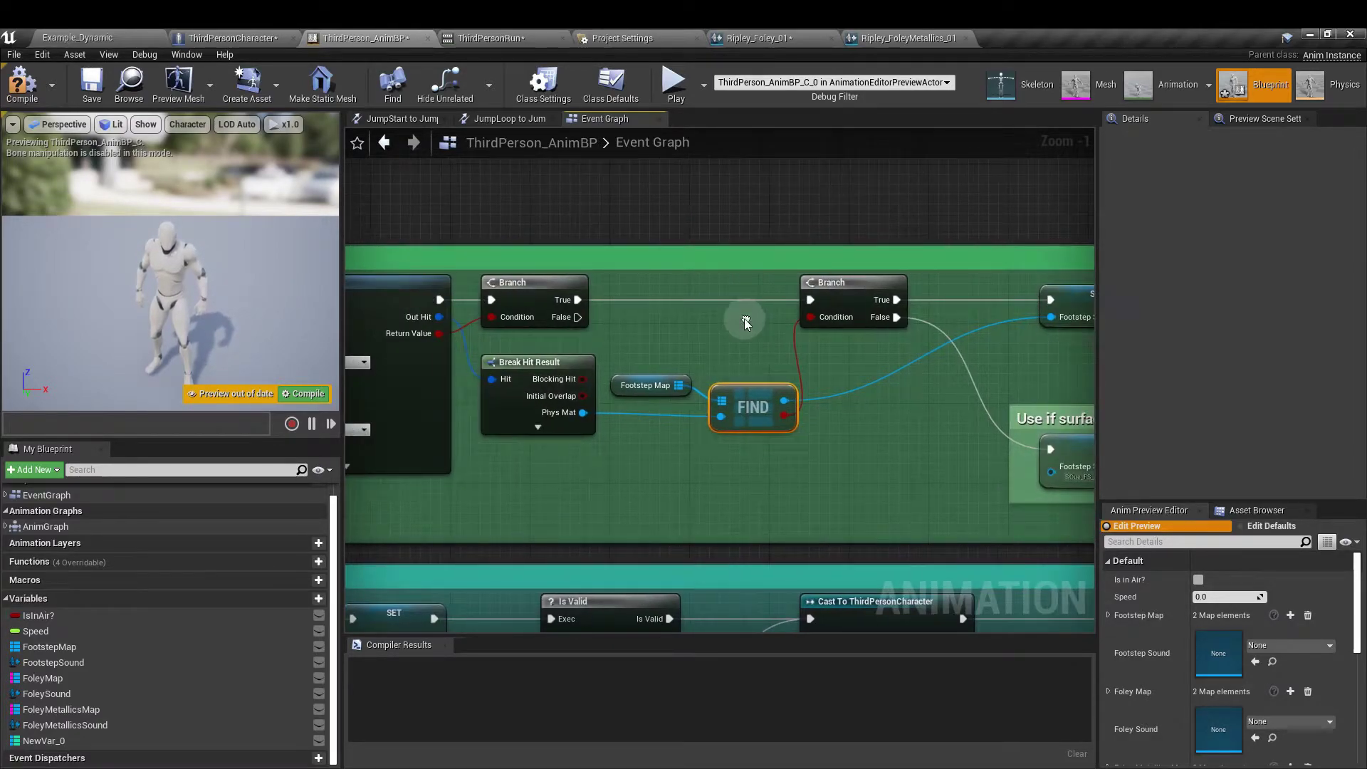
{"action": "left_click", "coordinate": [535, 299]}
{"action": "right_click_drag", "start_coordinate": [535, 299], "coordinate": [637, 321]}
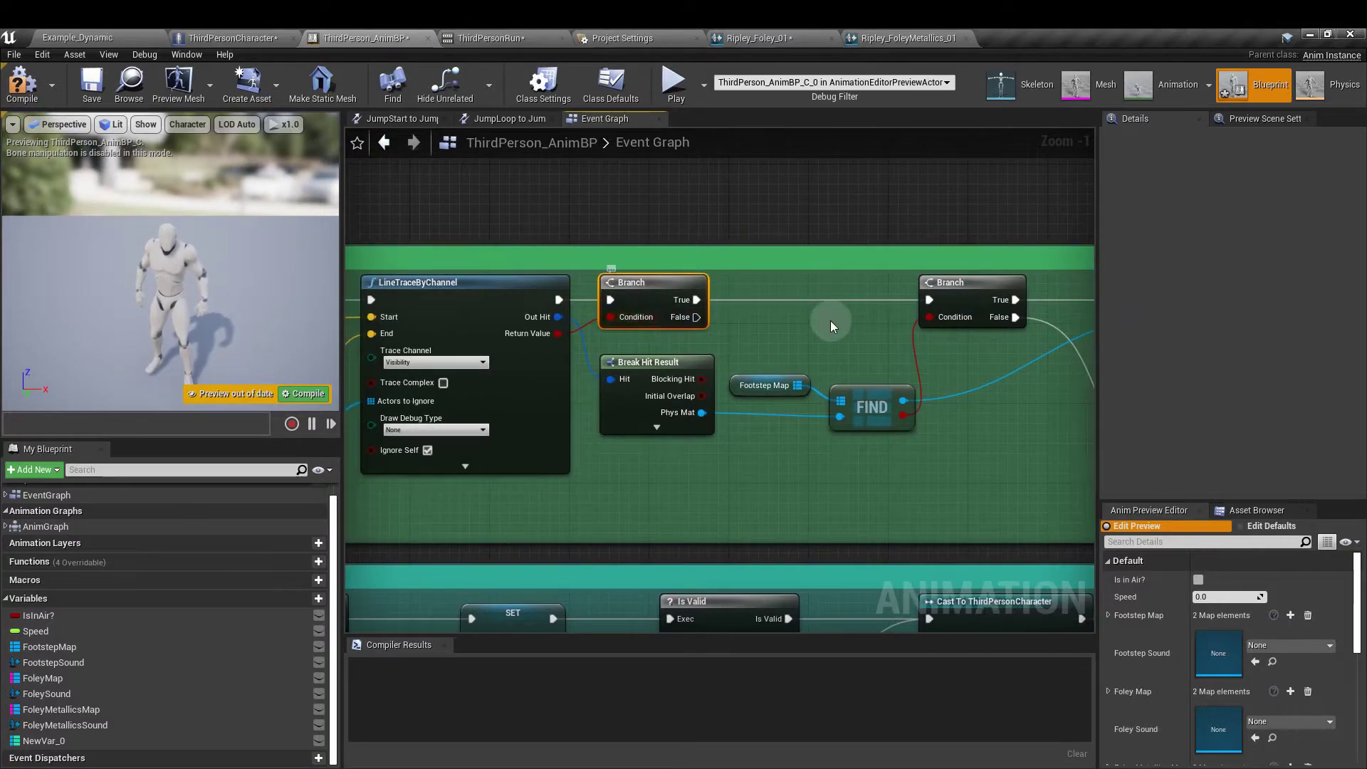
{"action": "right_click_drag", "start_coordinate": [831, 321], "coordinate": [455, 306]}
{"action": "left_click", "coordinate": [587, 278]}
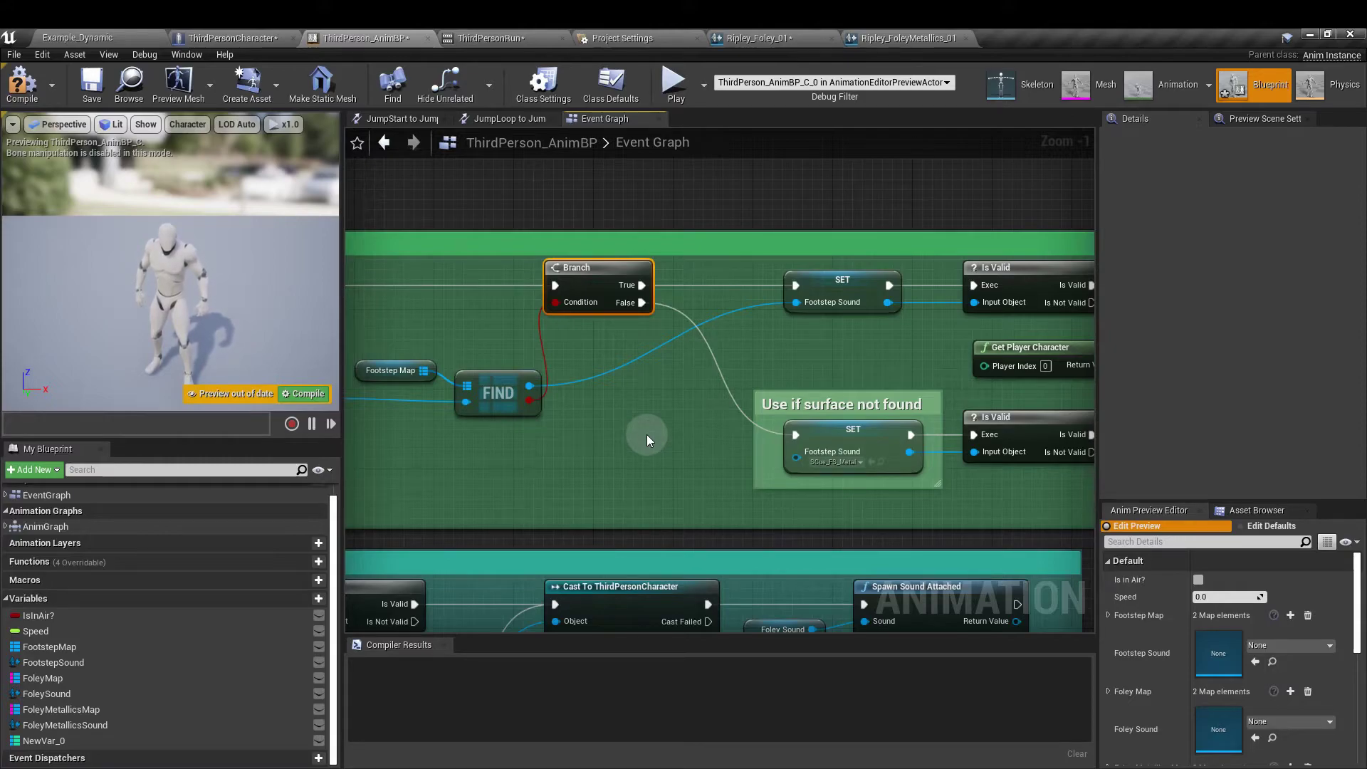
{"action": "left_click_drag", "start_coordinate": [647, 434], "coordinate": [427, 367]}
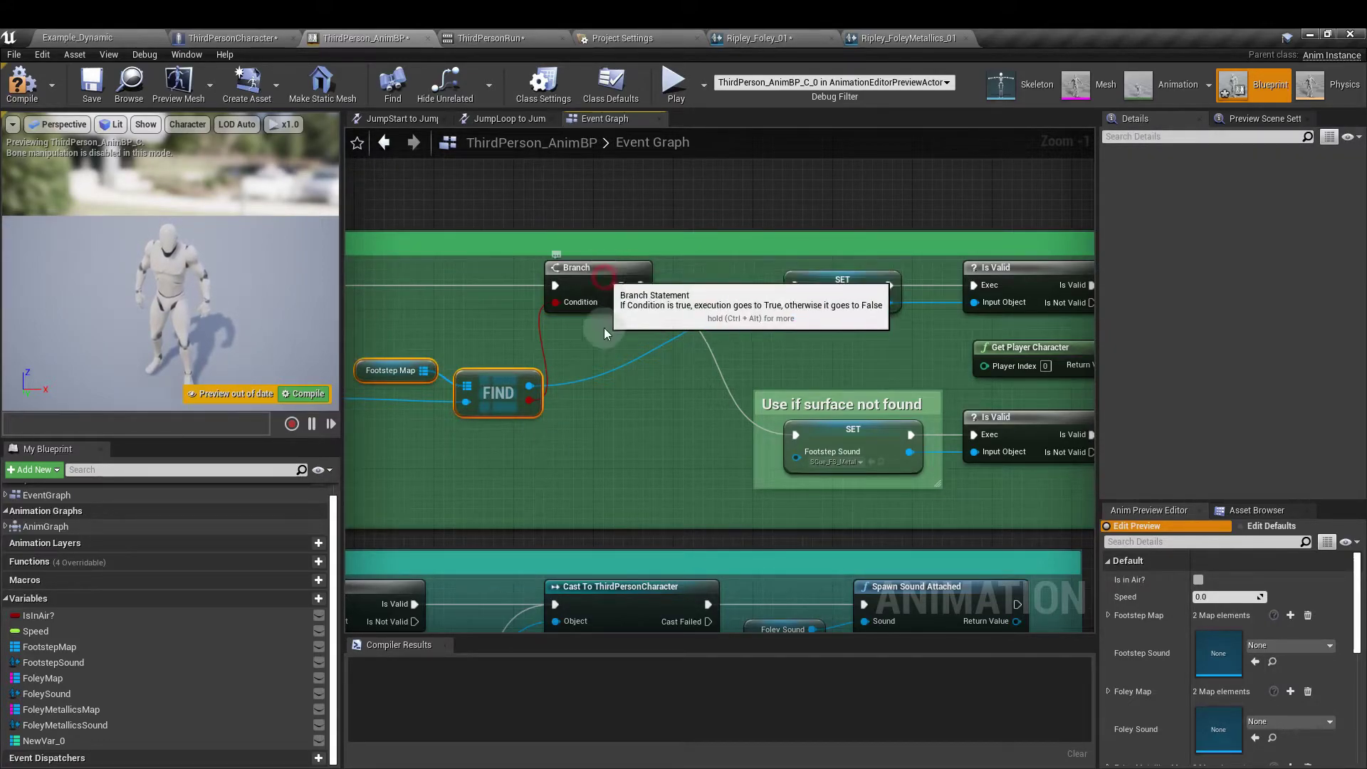
{"action": "left_click", "coordinate": [605, 269]}
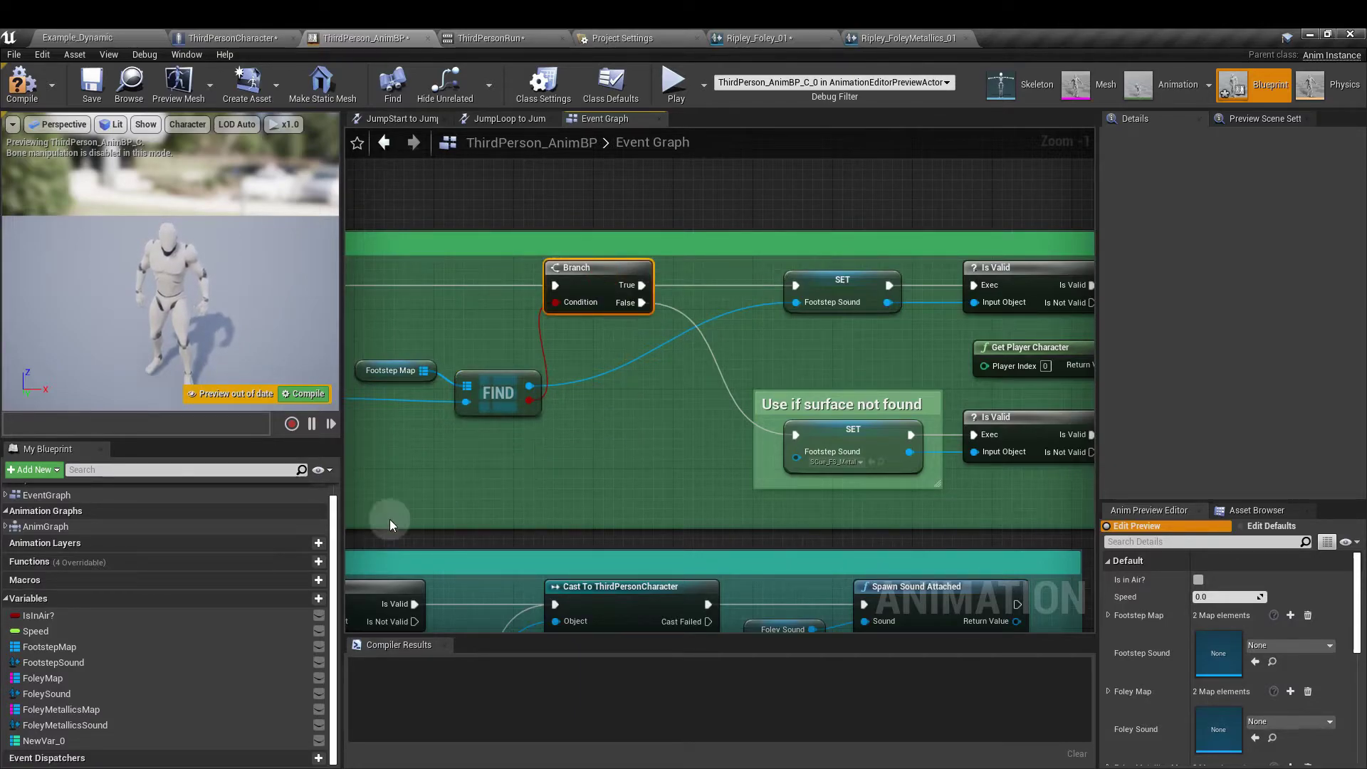
{"action": "left_click", "coordinate": [121, 664]}
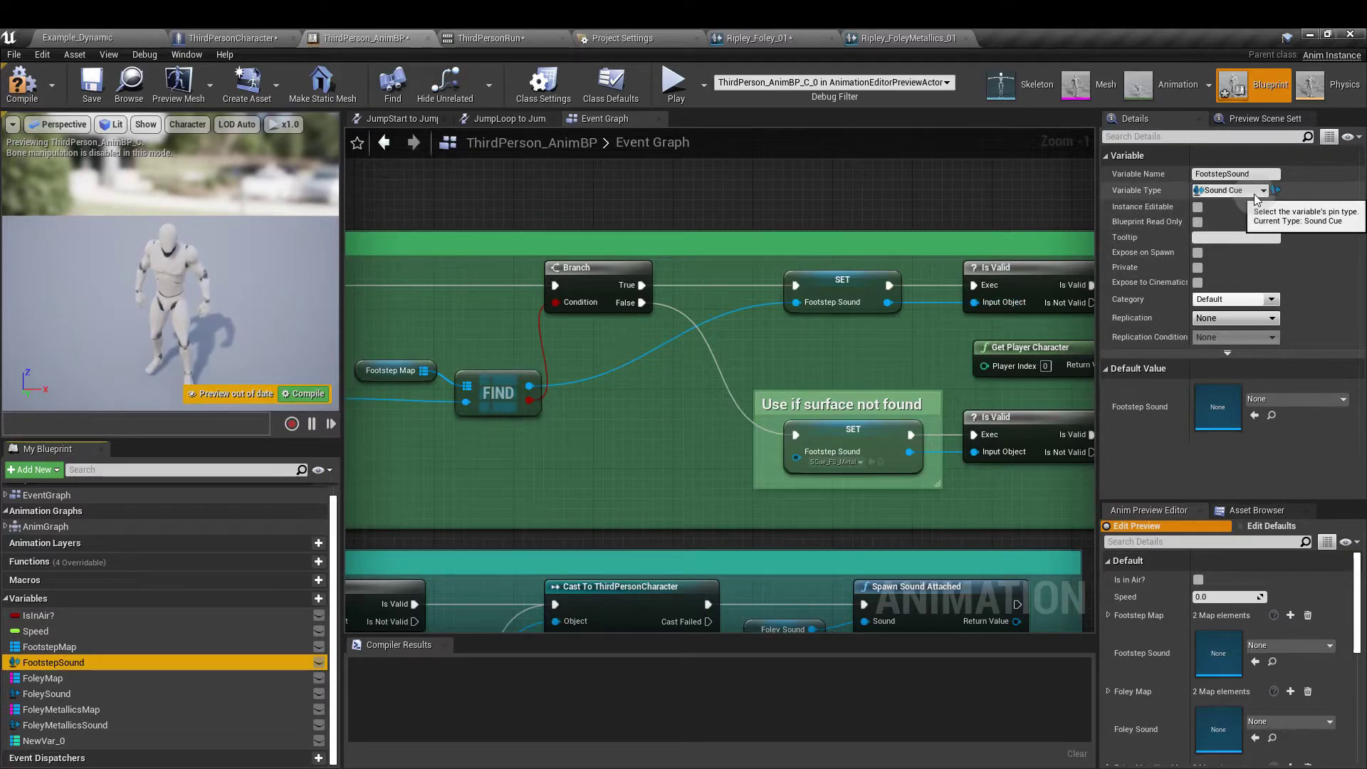
{"action": "left_click", "coordinate": [844, 289]}
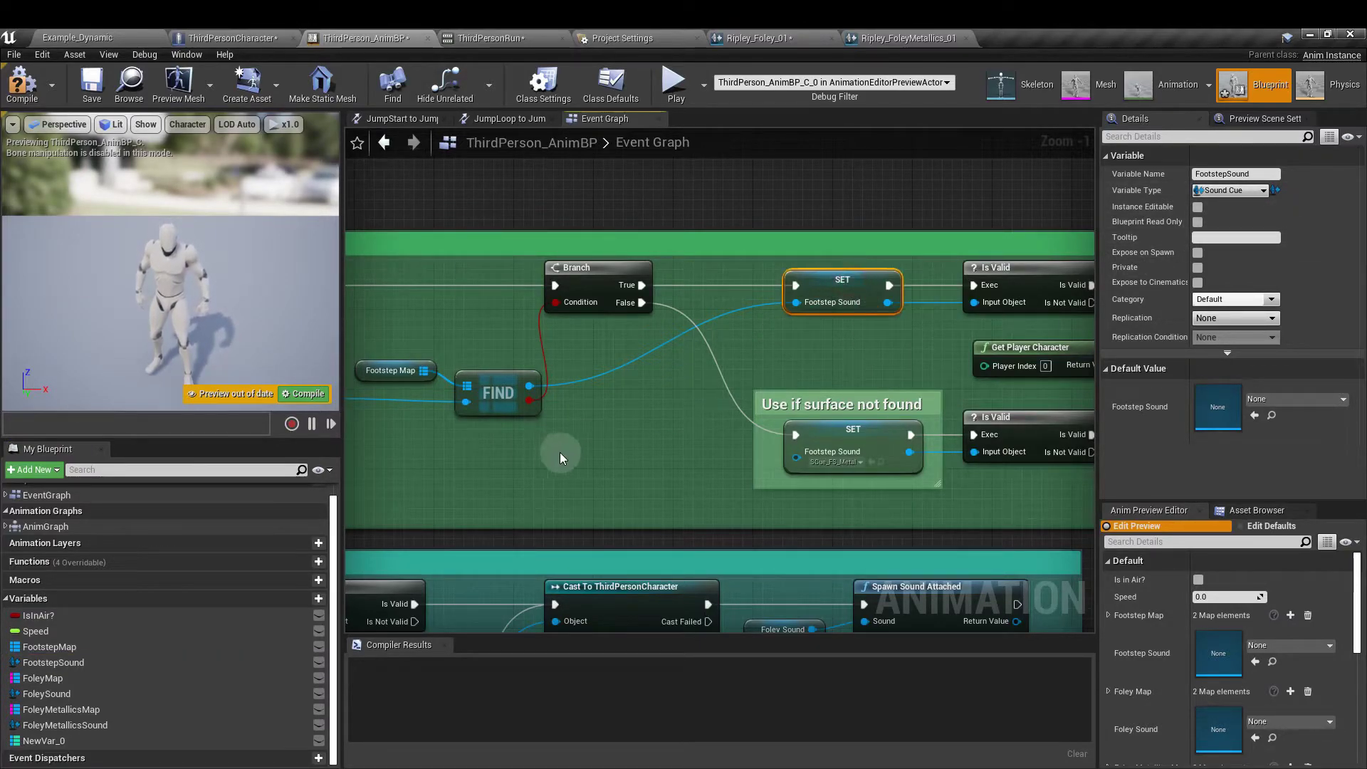
{"action": "left_click", "coordinate": [526, 393]}
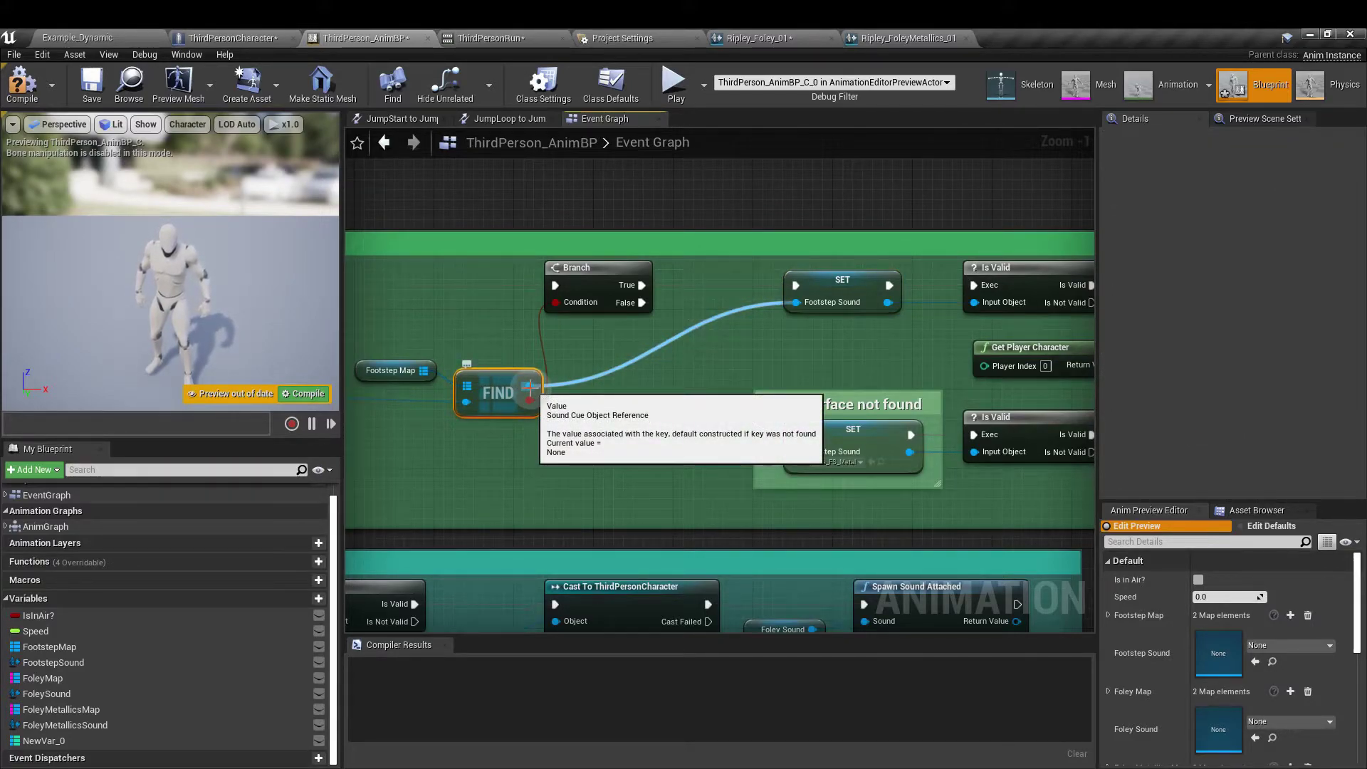
{"action": "right_click_drag", "start_coordinate": [530, 390], "coordinate": [163, 390]}
Step: Inspect the Is Valid, Cast To ThirdPersonCharacter, Get Player Character and Footstep Sound nodes
{"action": "left_click", "coordinate": [659, 281]}
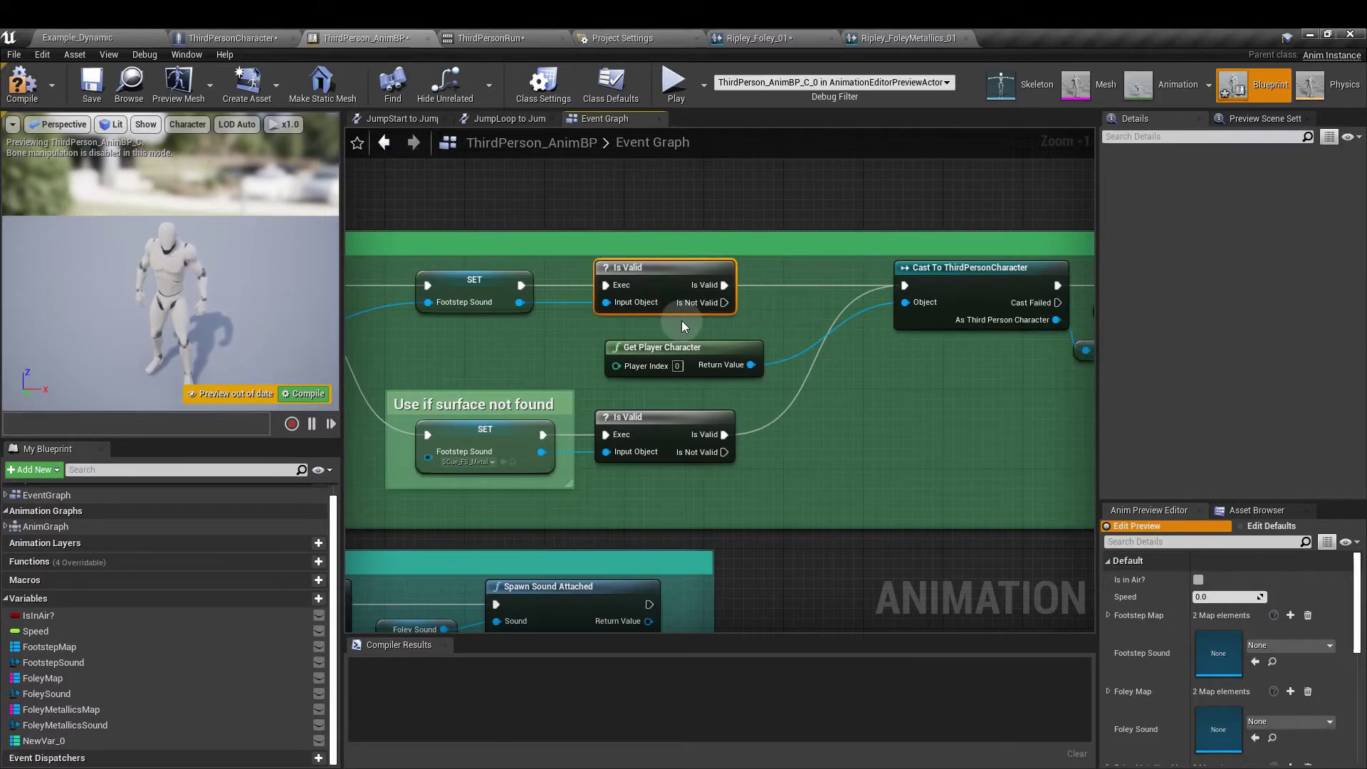
{"action": "right_click_drag", "start_coordinate": [933, 387], "coordinate": [688, 387]}
{"action": "left_click", "coordinate": [702, 296]}
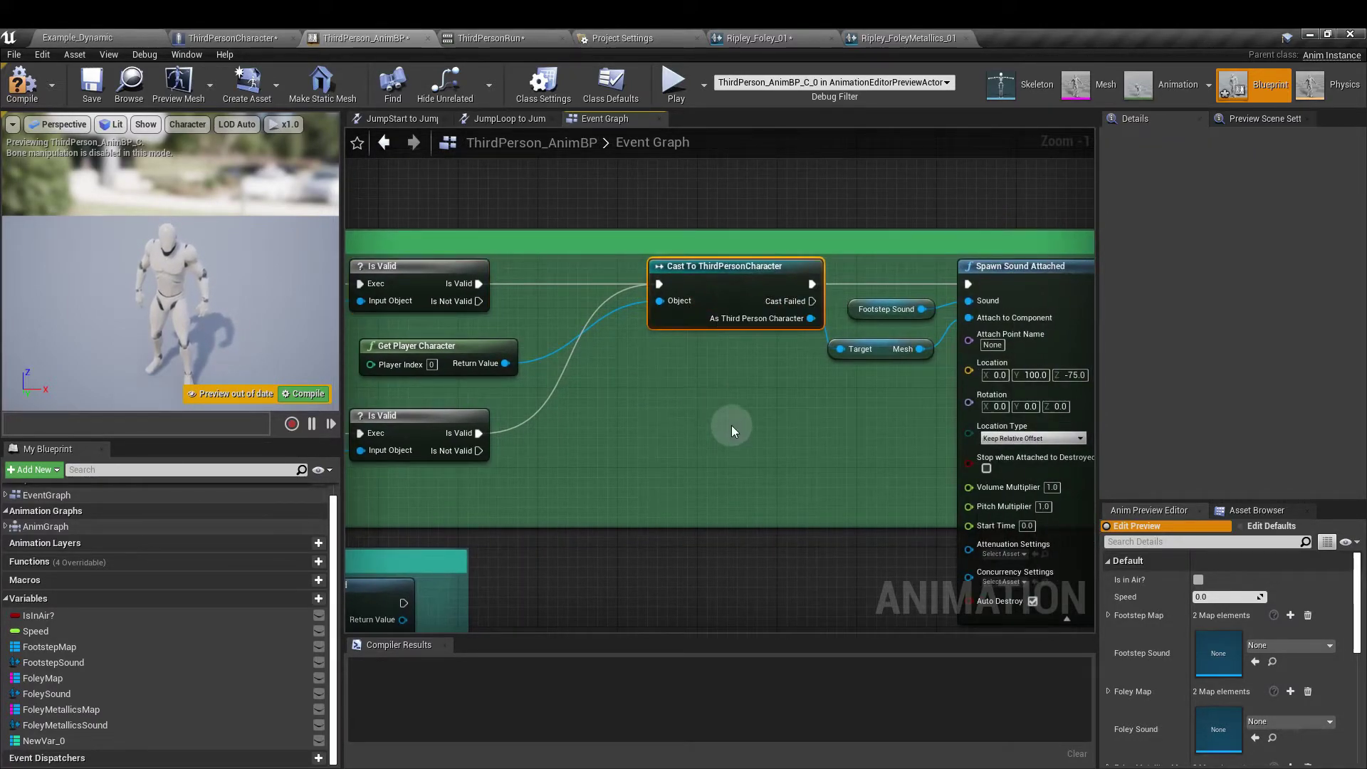
{"action": "left_click", "coordinate": [485, 352]}
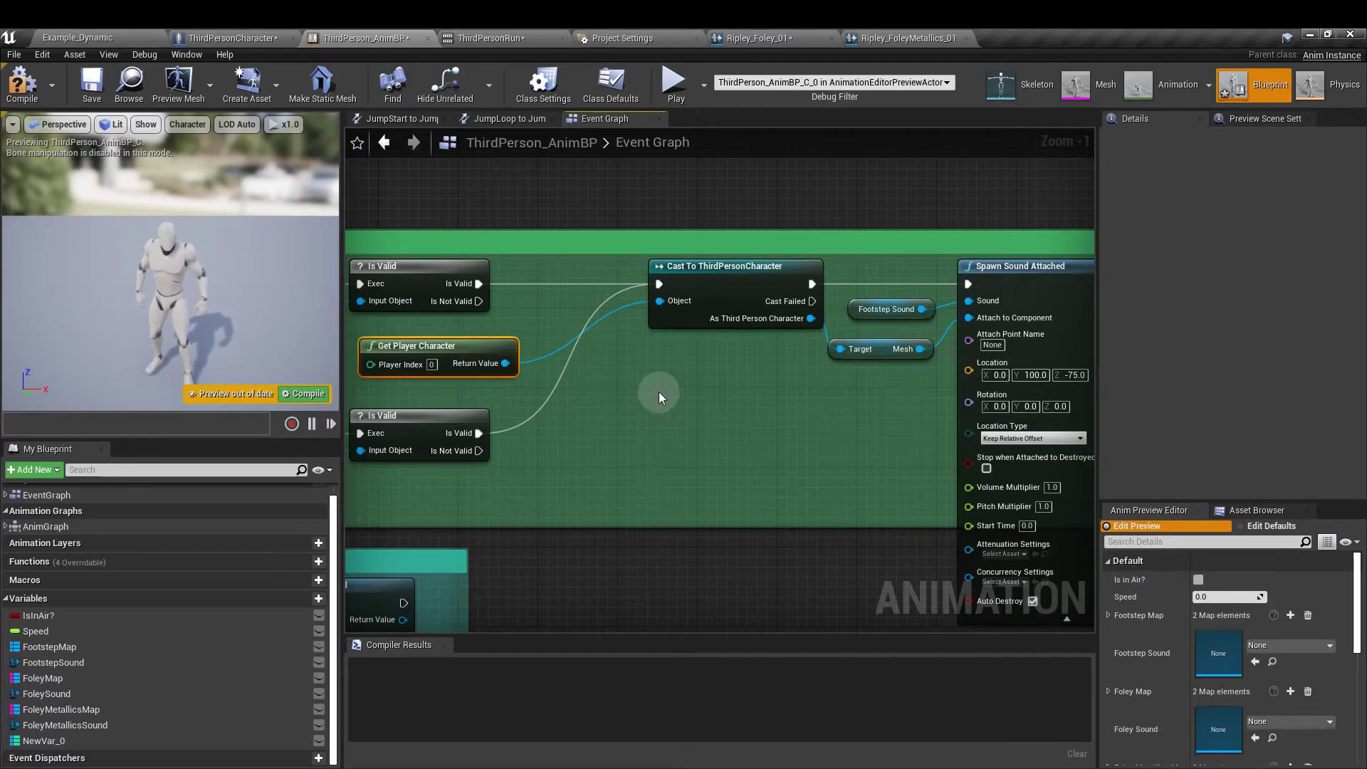
{"action": "left_click", "coordinate": [866, 309]}
{"action": "right_click_drag", "start_coordinate": [664, 447], "coordinate": [479, 440]}
Step: Add Spawn Sound Attached after the cast, attached to the character's Mesh at location 0, 100, -75
{"action": "left_click_drag", "start_coordinate": [625, 278], "coordinate": [656, 437]}
{"action": "type", "text": "spawn sou"}
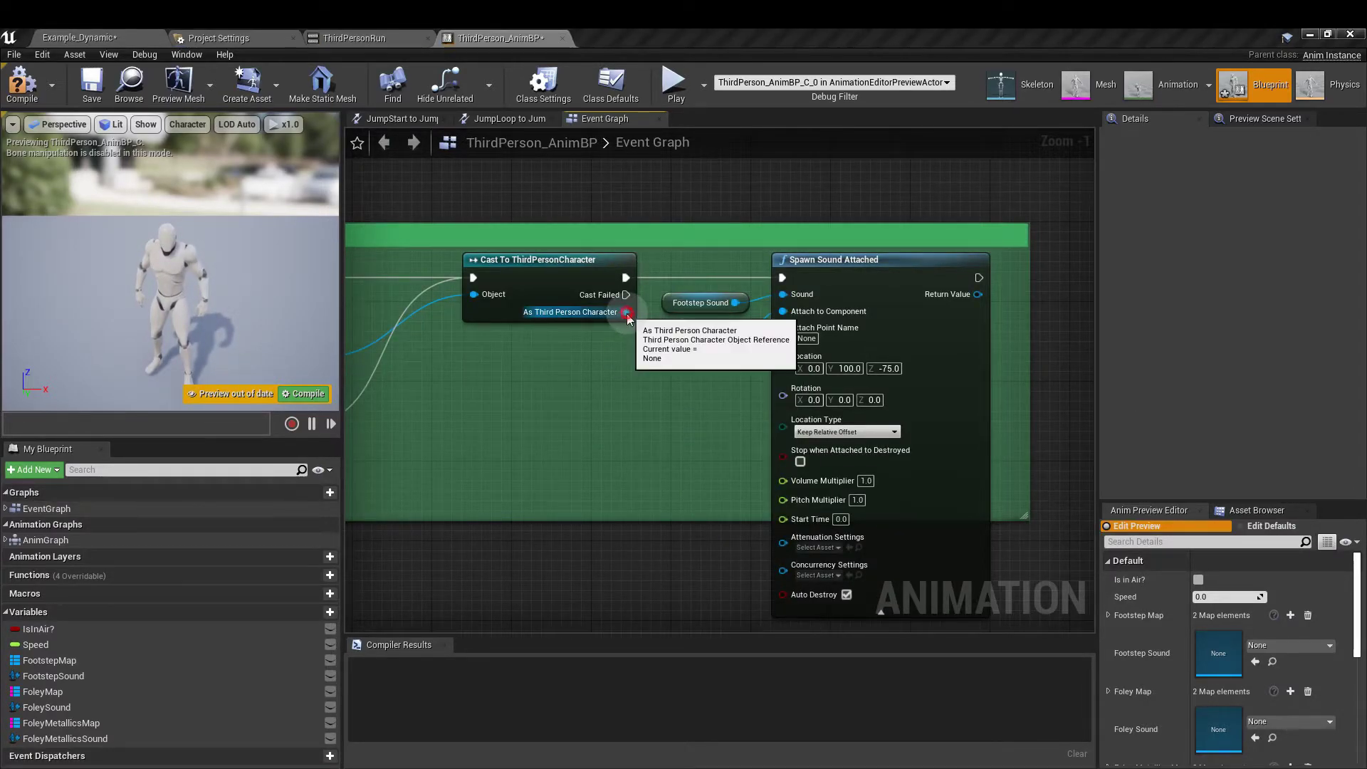
{"action": "left_click_drag", "start_coordinate": [626, 313], "coordinate": [639, 397]}
{"action": "type", "text": "mesh"}
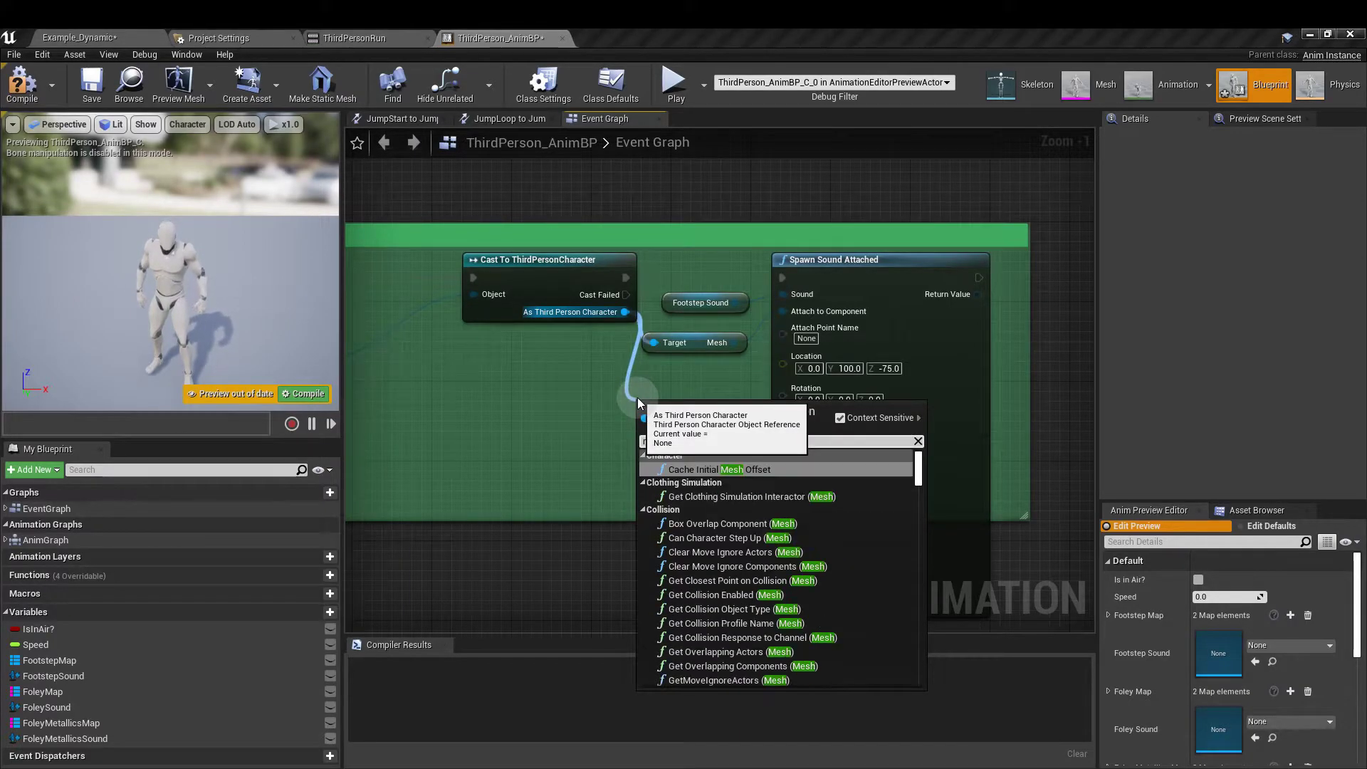
{"action": "left_click_drag", "start_coordinate": [920, 479], "coordinate": [922, 684]}
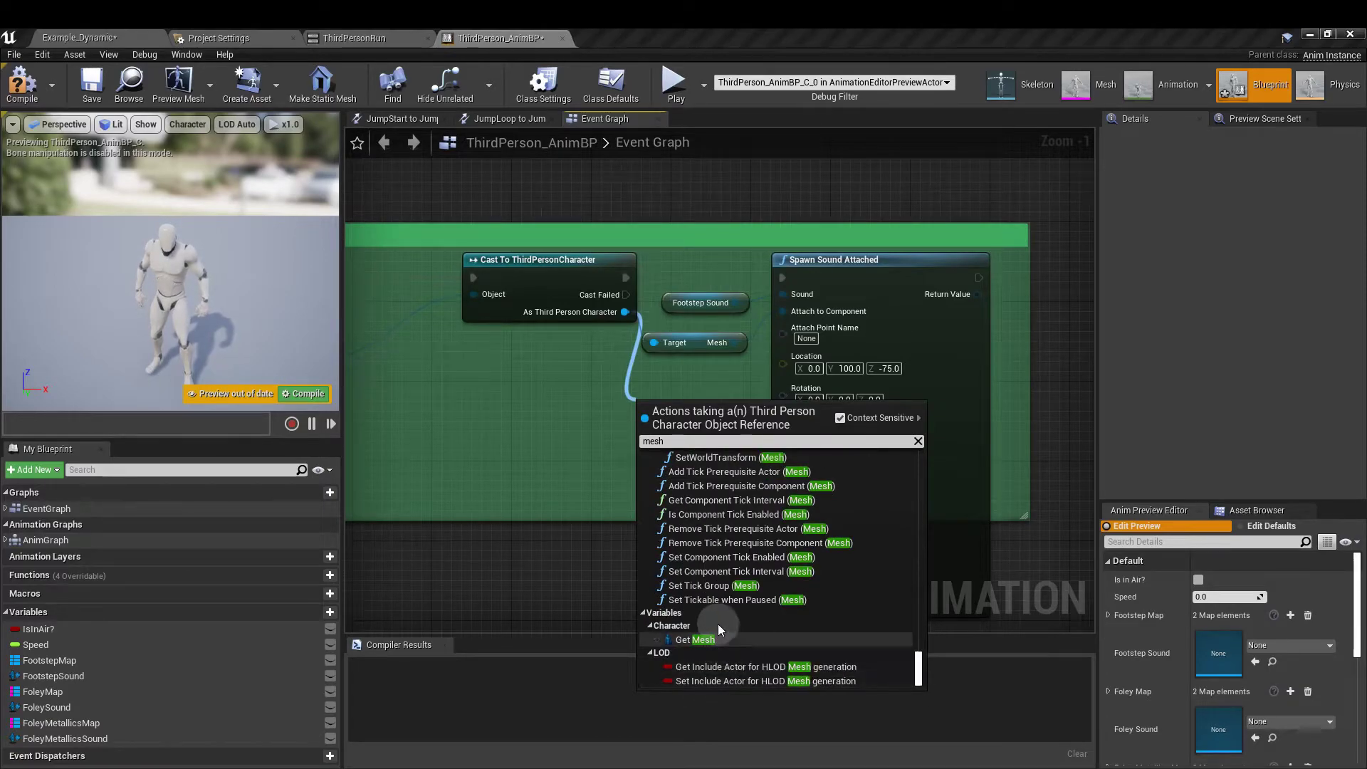
{"action": "left_click", "coordinate": [729, 640]}
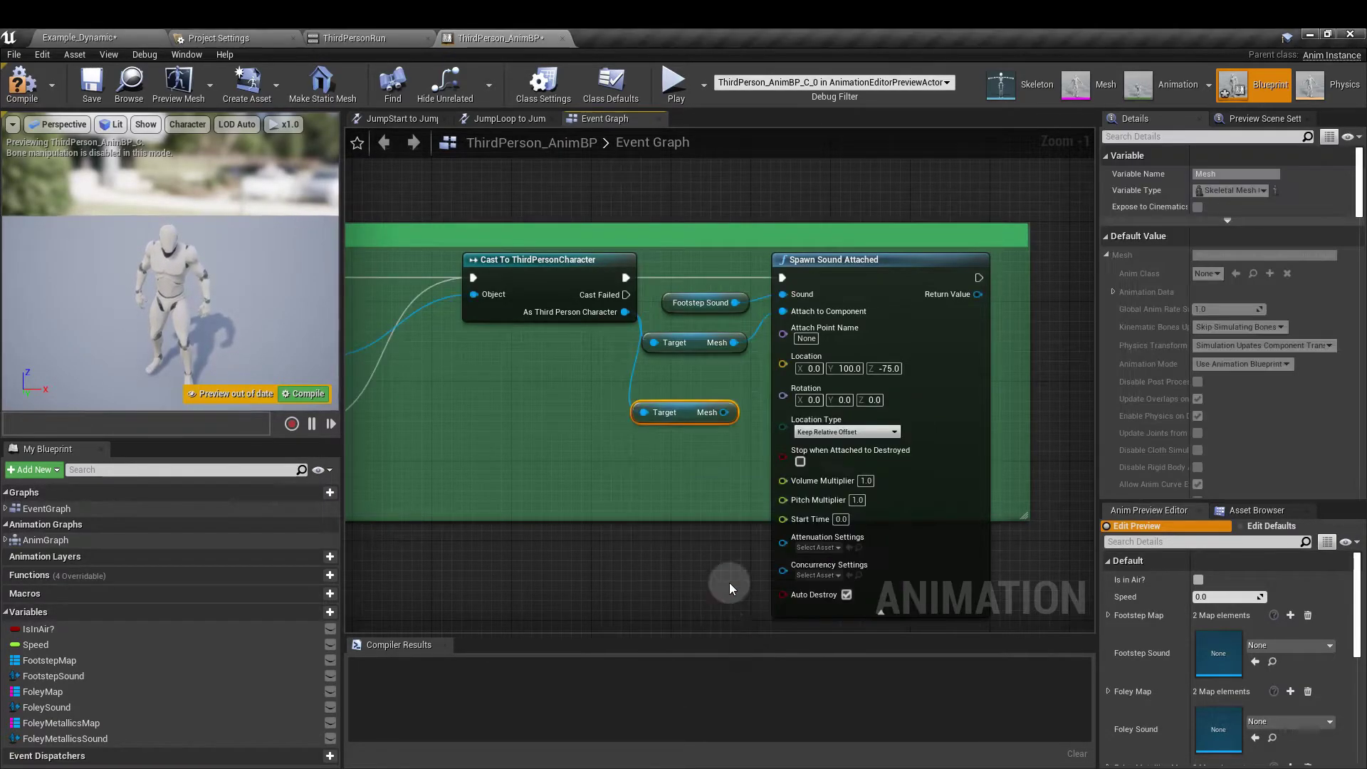
{"action": "left_click_drag", "start_coordinate": [724, 412], "coordinate": [784, 311]}
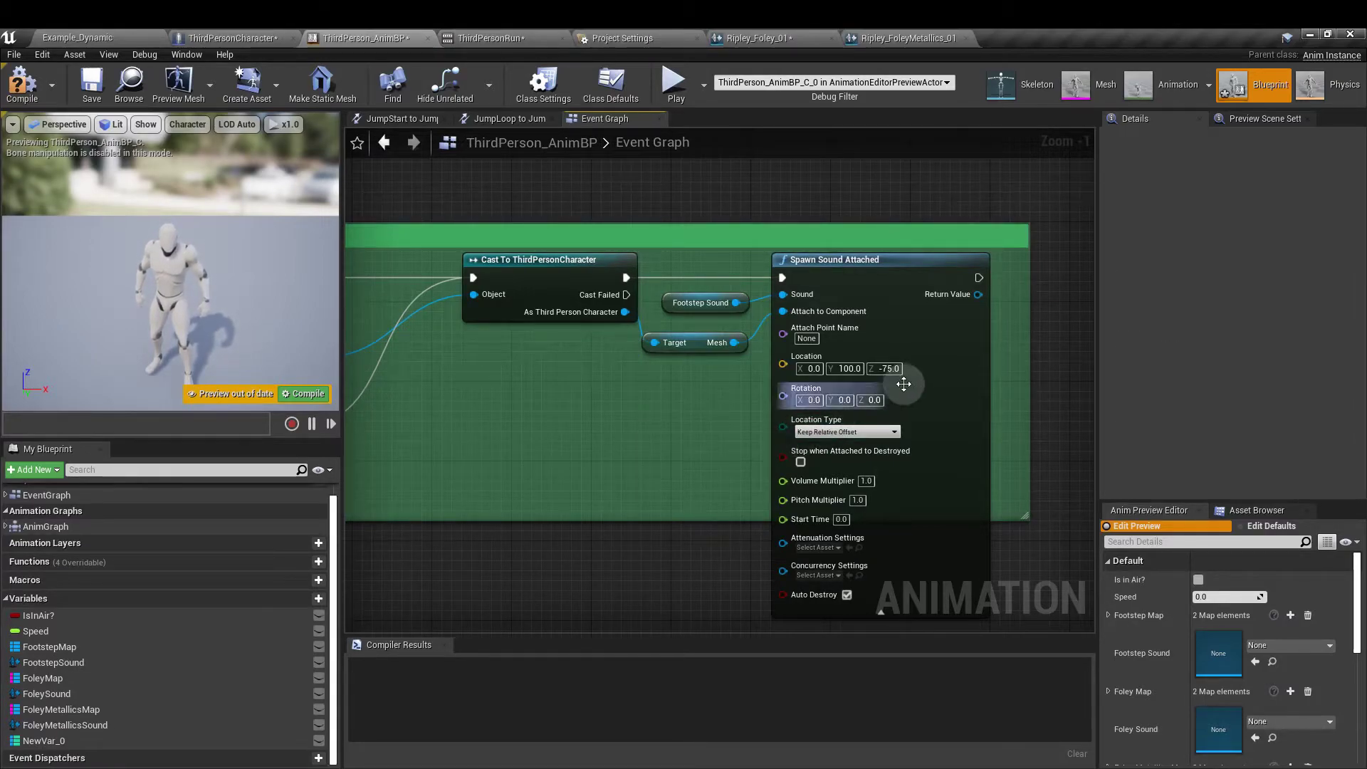
{"action": "left_click", "coordinate": [890, 369]}
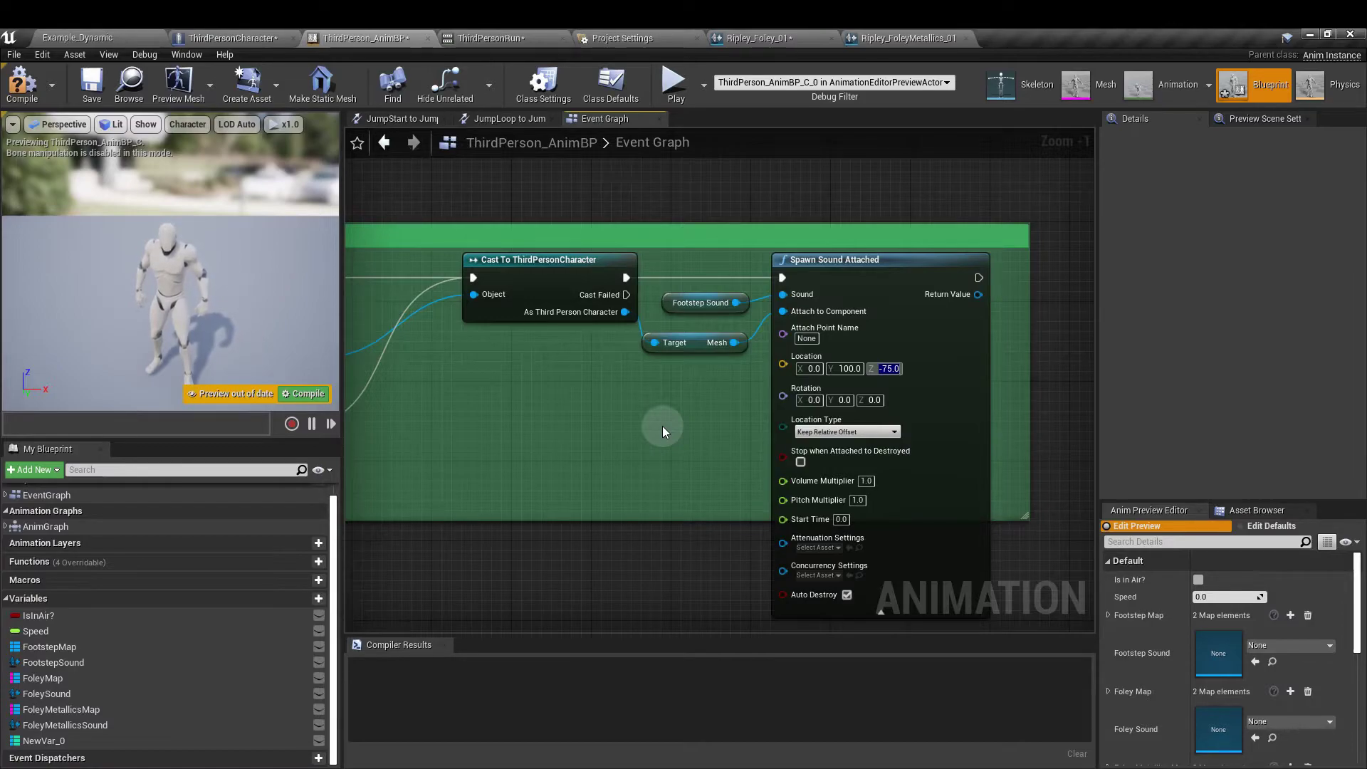
Step: Trace the chain from Footstep Map FIND through the fallback sound, Is Valid, and Cast To ThirdPersonCharacter
{"action": "right_click_drag", "start_coordinate": [662, 426], "coordinate": [618, 399]}
{"action": "left_click_drag", "start_coordinate": [481, 348], "coordinate": [643, 429]}
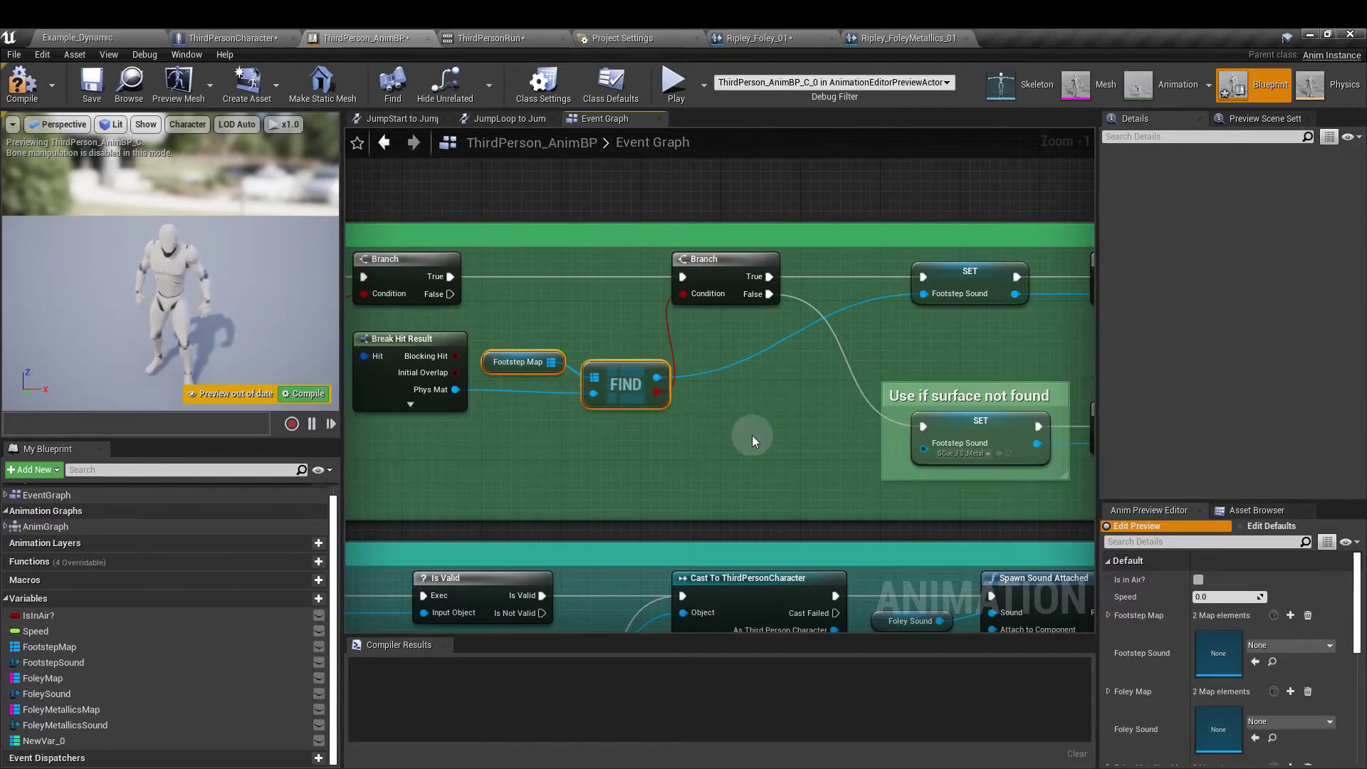
{"action": "right_click_drag", "start_coordinate": [753, 434], "coordinate": [354, 408]}
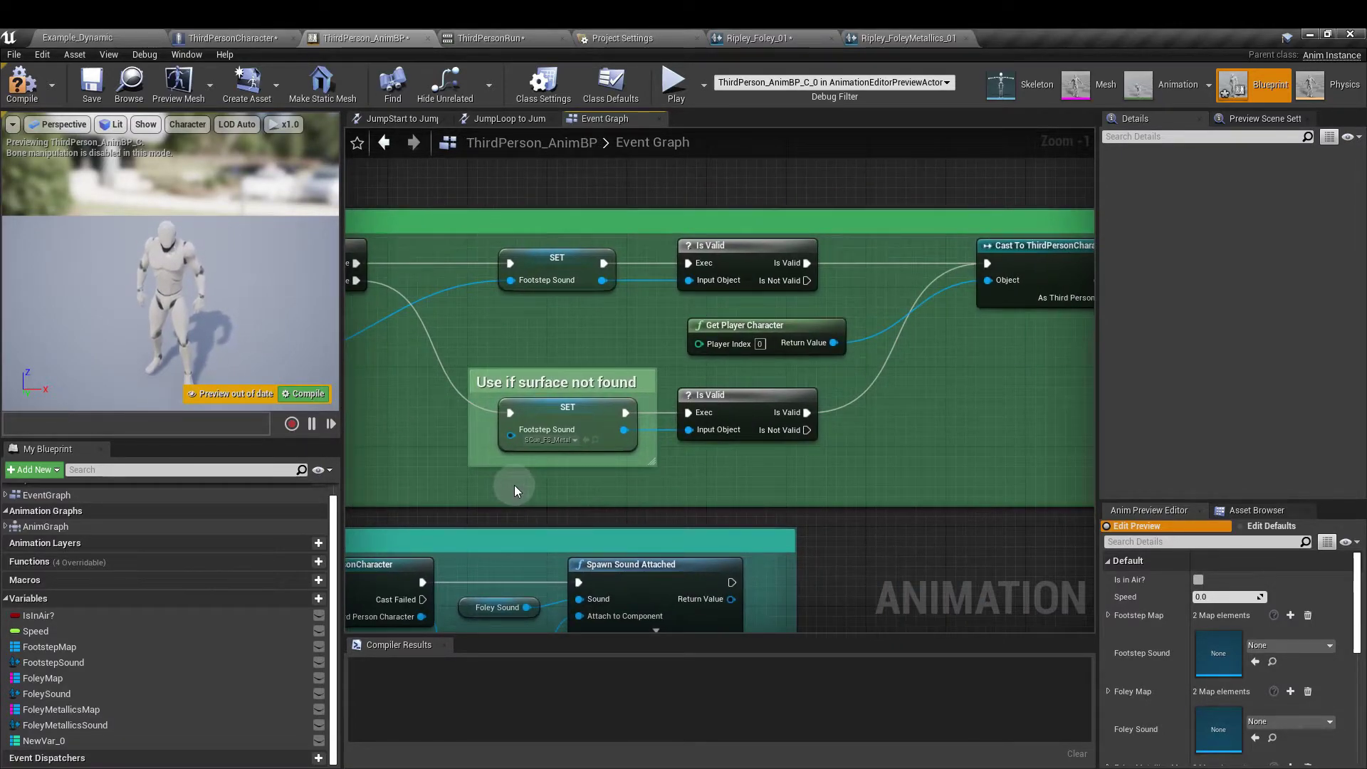
{"action": "left_click", "coordinate": [557, 443]}
{"action": "left_click", "coordinate": [760, 406]}
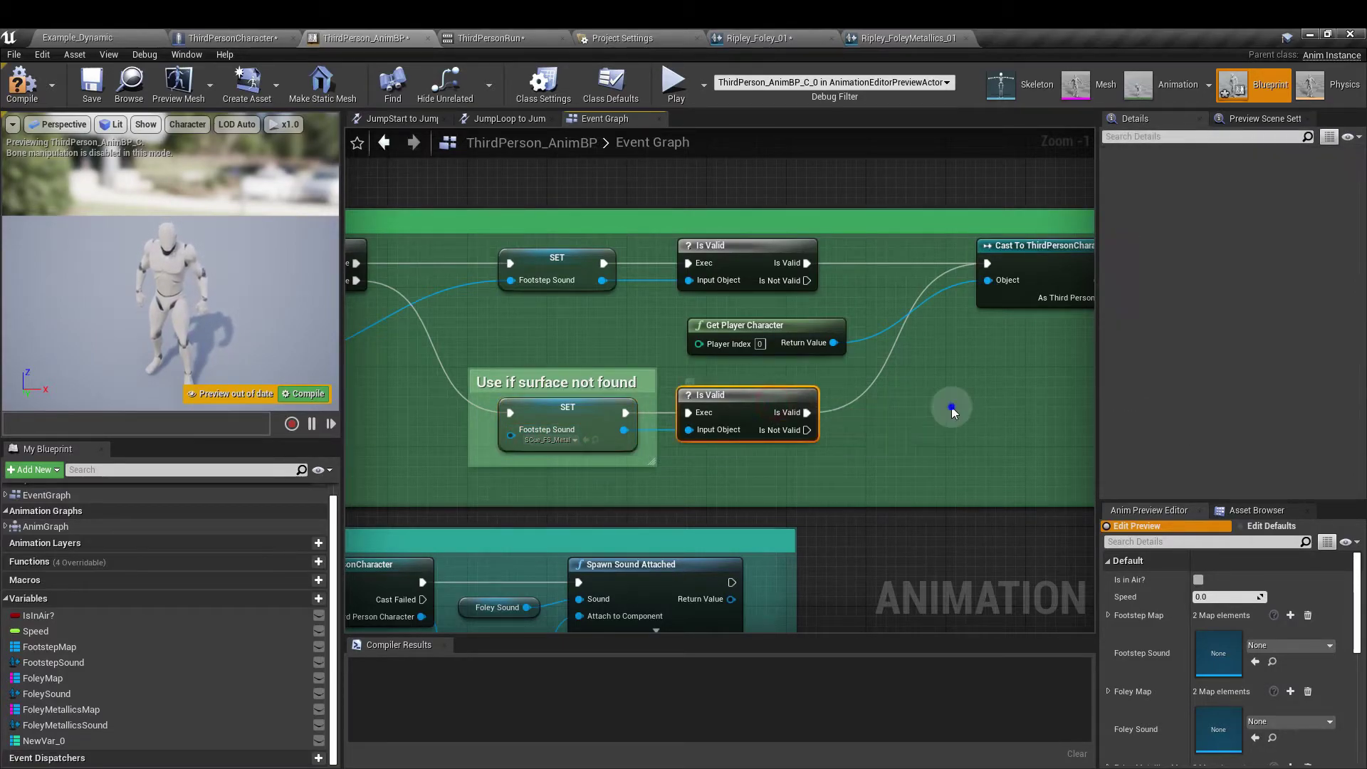
{"action": "right_click_drag", "start_coordinate": [952, 408], "coordinate": [513, 410]}
{"action": "left_click", "coordinate": [614, 254]}
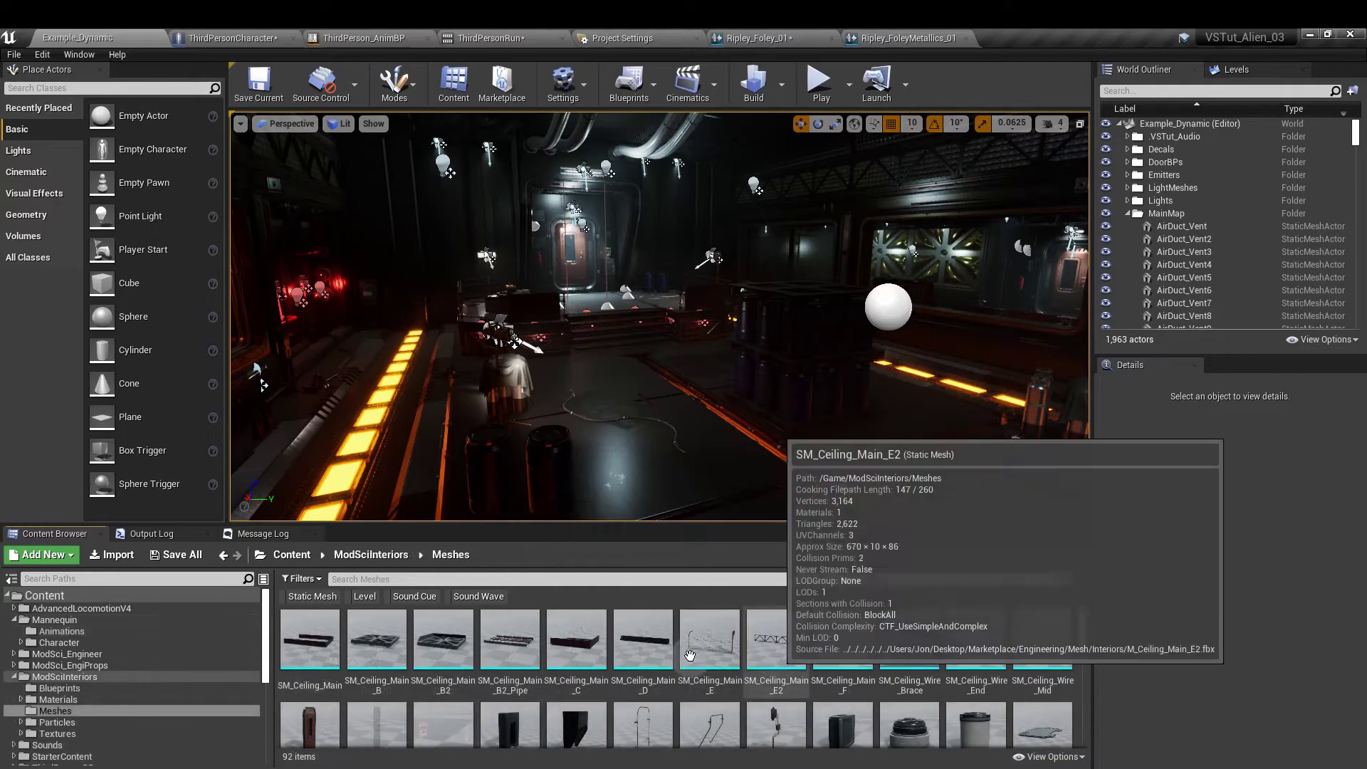
Step: Assign a physical material to all twelve SM_Ceiling meshes via the Property Matrix bulk edit
{"action": "left_click", "coordinate": [309, 639]}
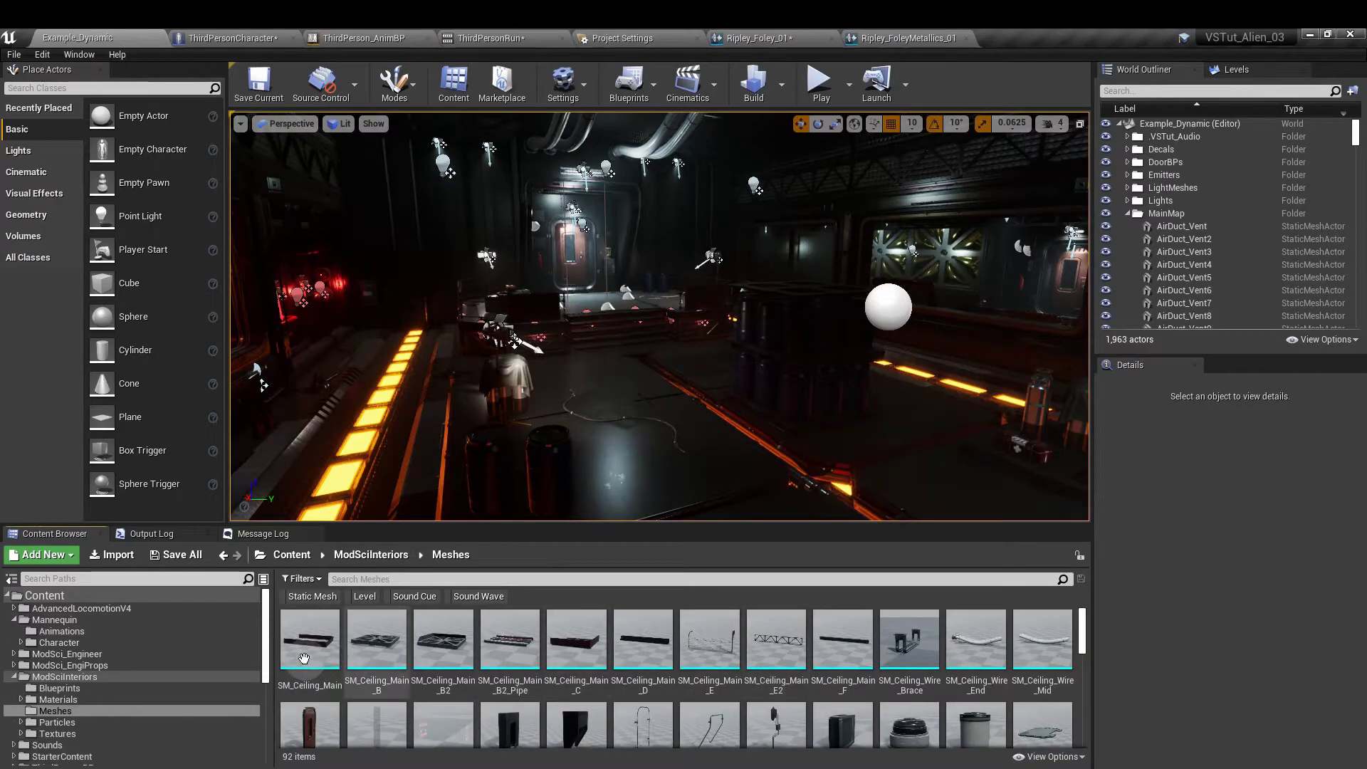
{"action": "left_click", "coordinate": [1044, 639], "text": "shift"}
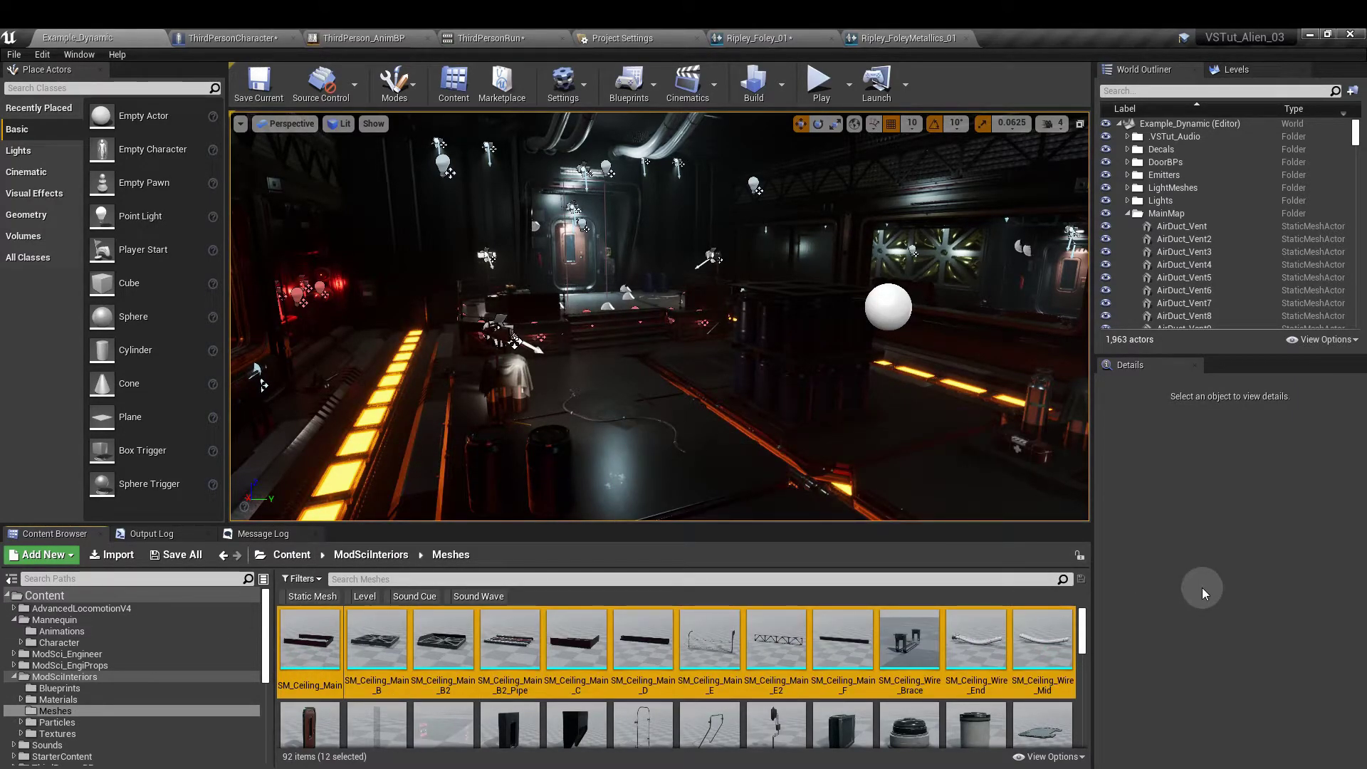
{"action": "right_click", "coordinate": [1037, 631]}
{"action": "mouse_move", "coordinate": [1099, 382]}
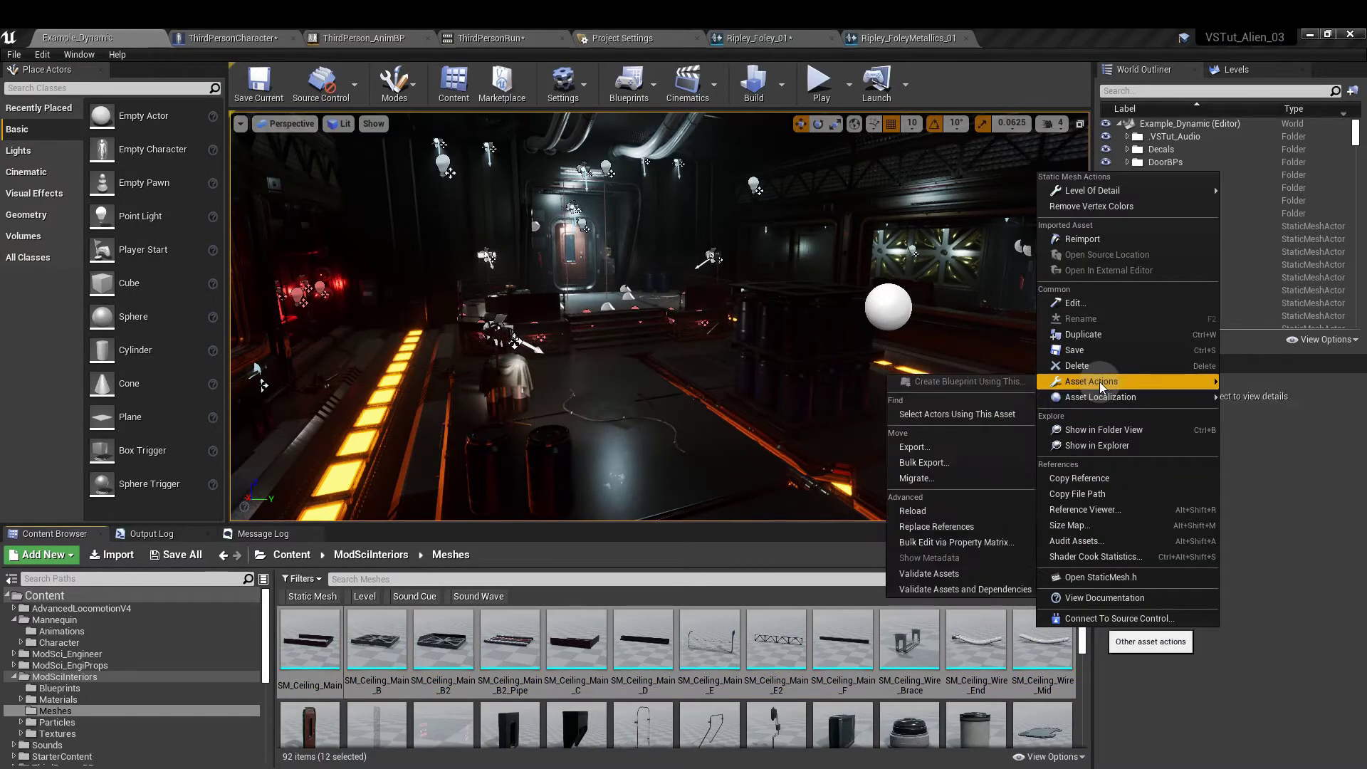
{"action": "left_click", "coordinate": [1014, 541]}
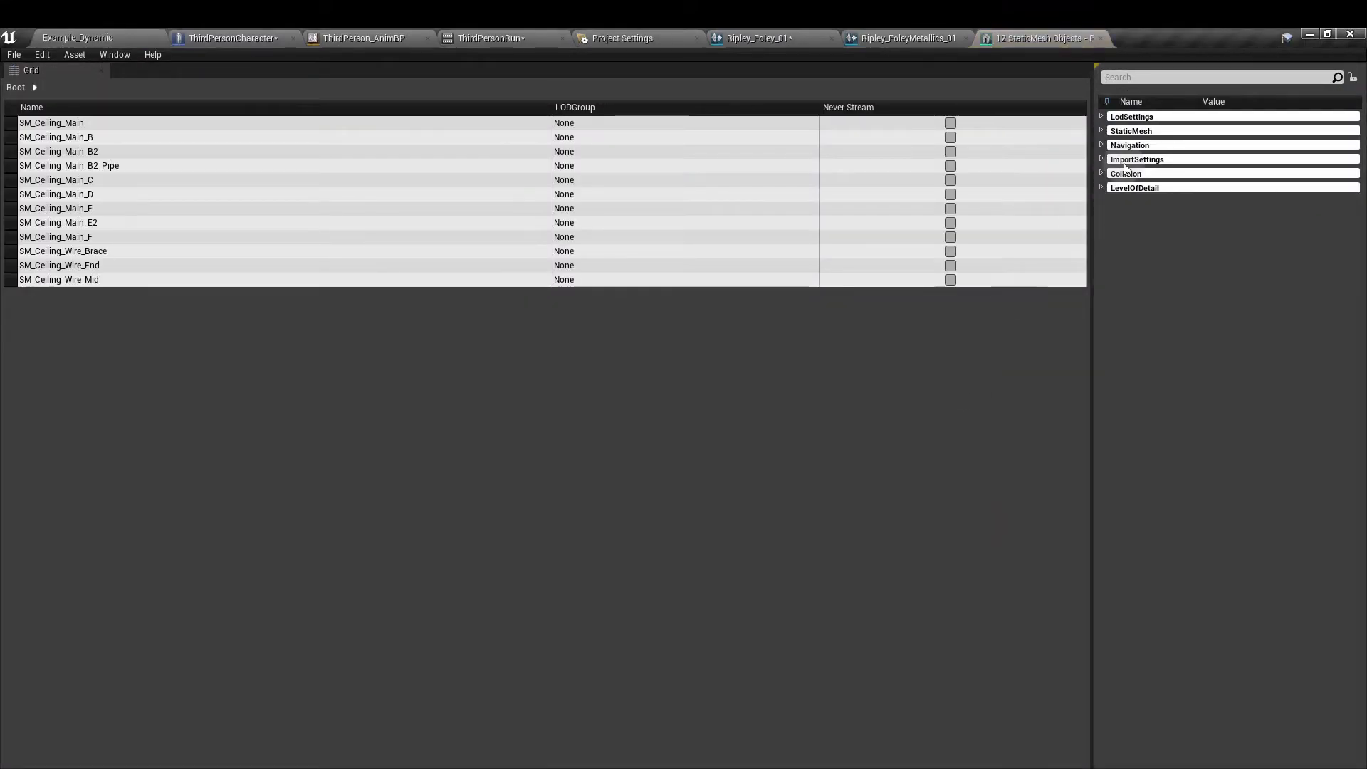
{"action": "left_click", "coordinate": [1155, 75]}
{"action": "type", "text": "materi"}
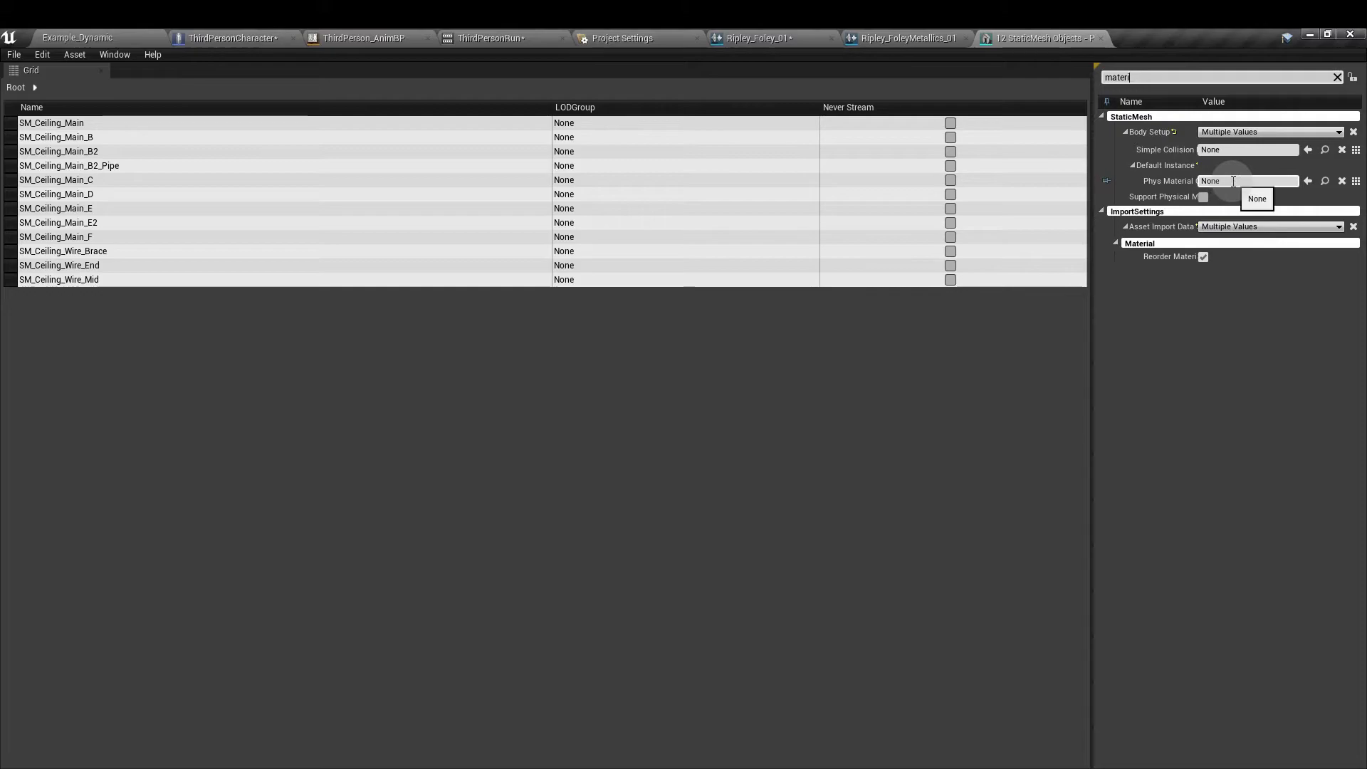
{"action": "left_click", "coordinate": [1274, 150]}
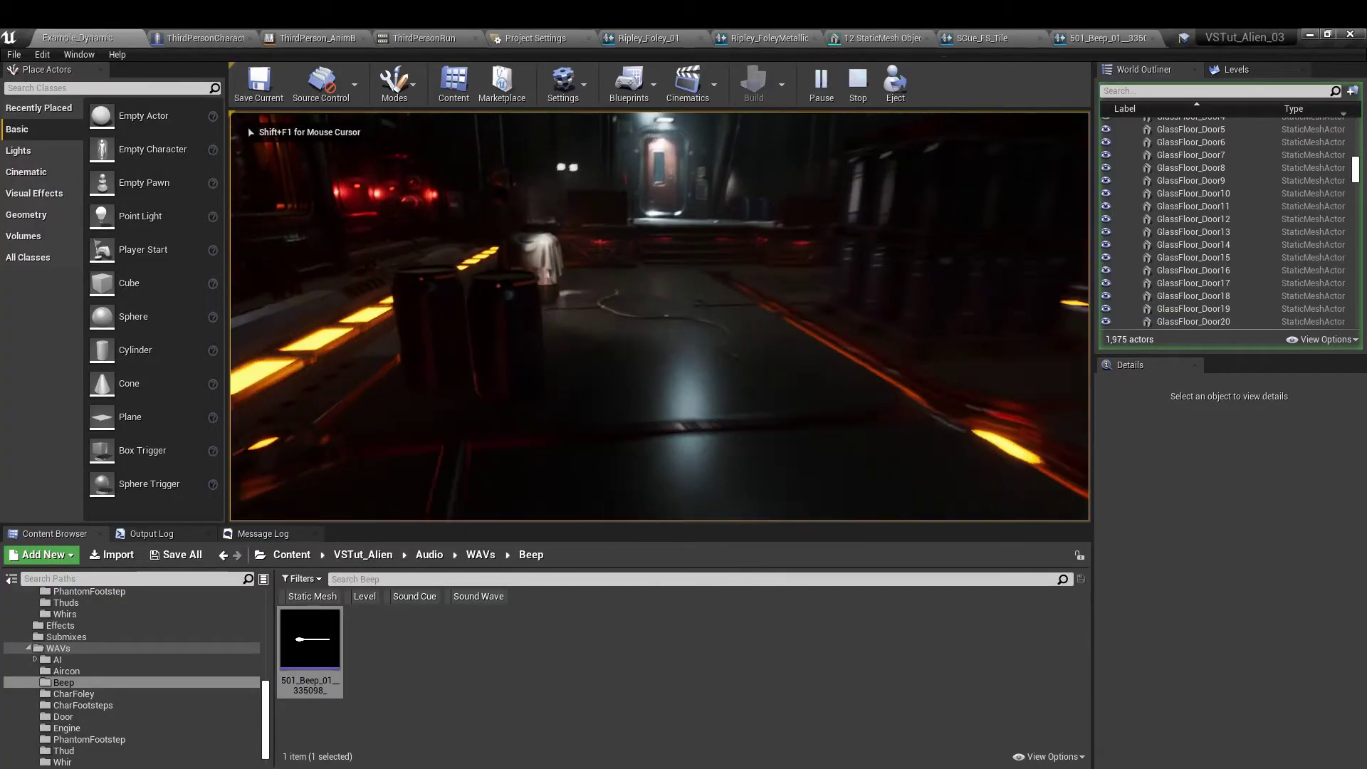
Step: Stop the test, check floor piece M_Floor_Main8's PMat_Rubber override, and replay the footsteps
{"action": "key", "text": "Escape"}
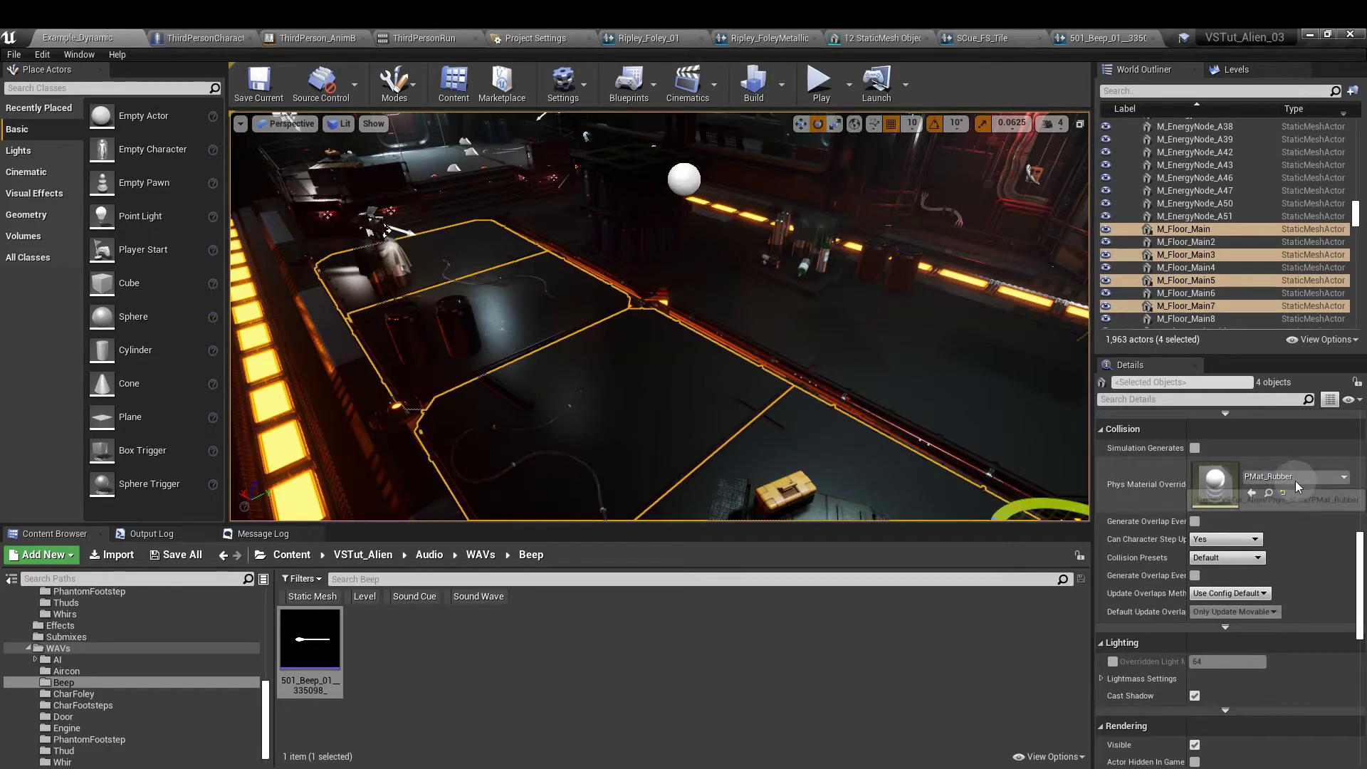
{"action": "left_click", "coordinate": [905, 374]}
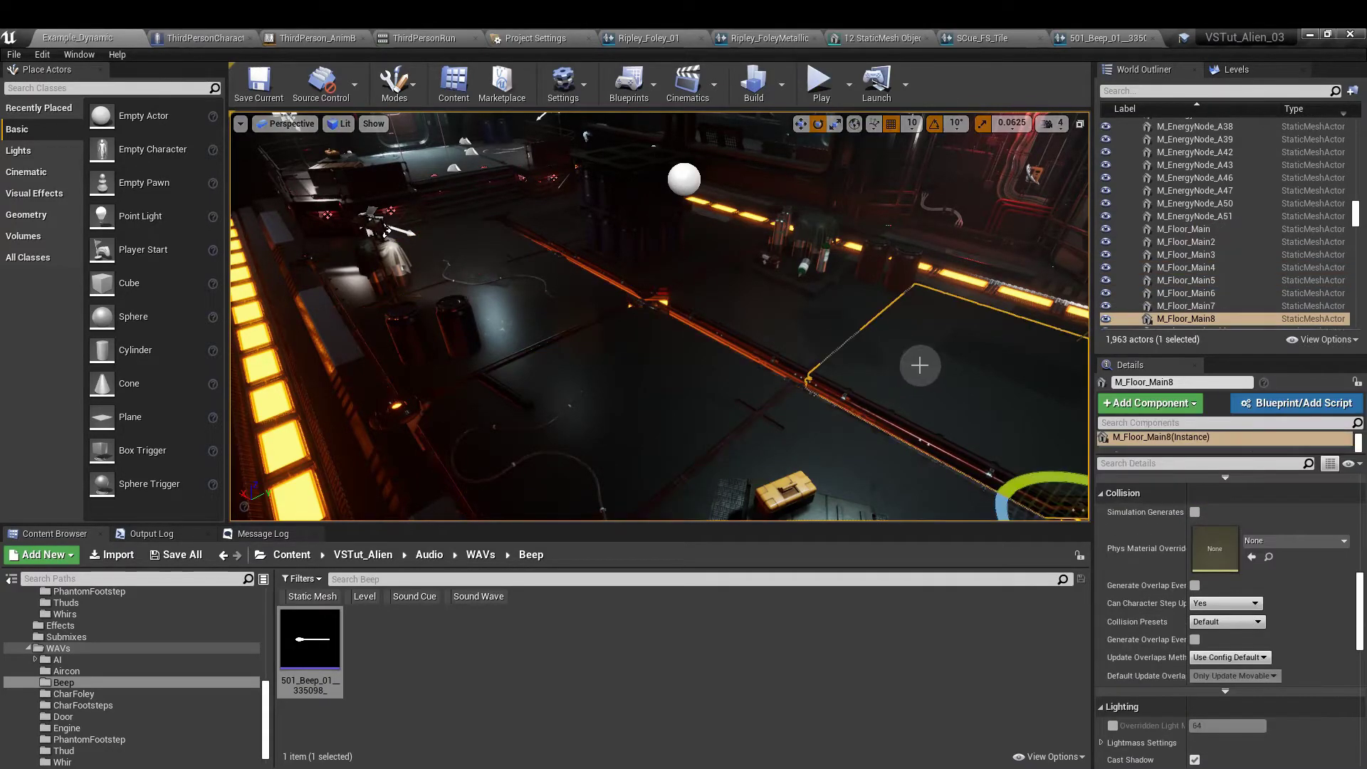
{"action": "key", "text": "alt+p"}
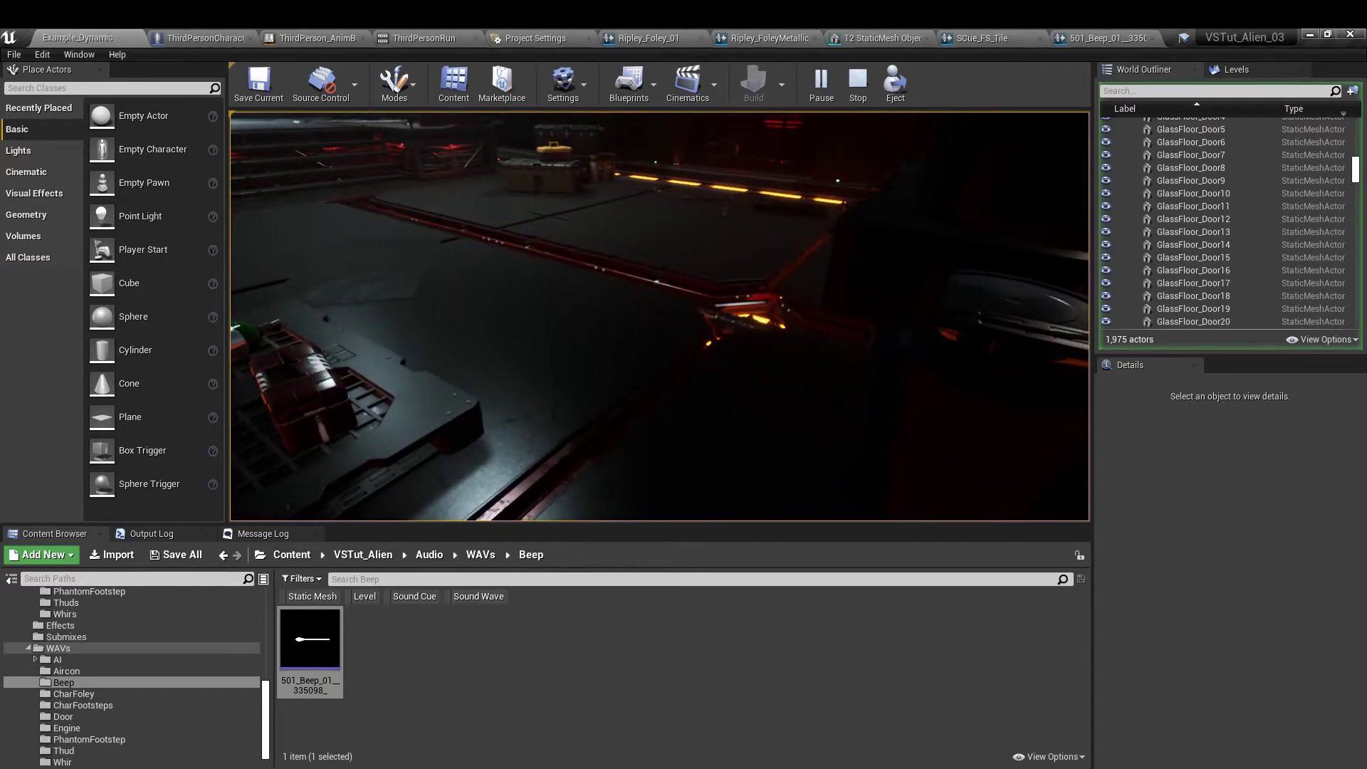
{"action": "key", "text": "Escape"}
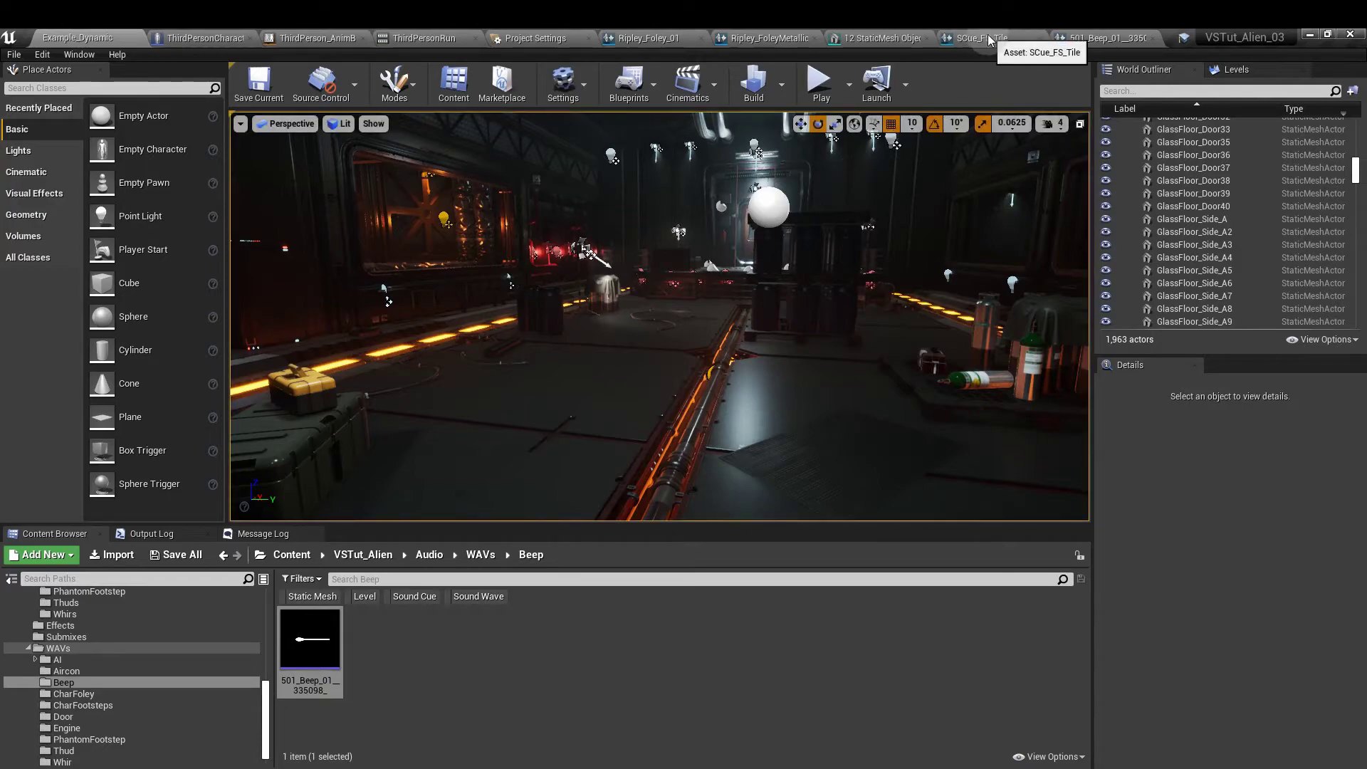
Step: Feed SCue_FS_Tile's Modulator from a 501_Beep_01 wave player instead of Random and save
{"action": "left_click", "coordinate": [1108, 37]}
{"action": "left_click", "coordinate": [187, 205]}
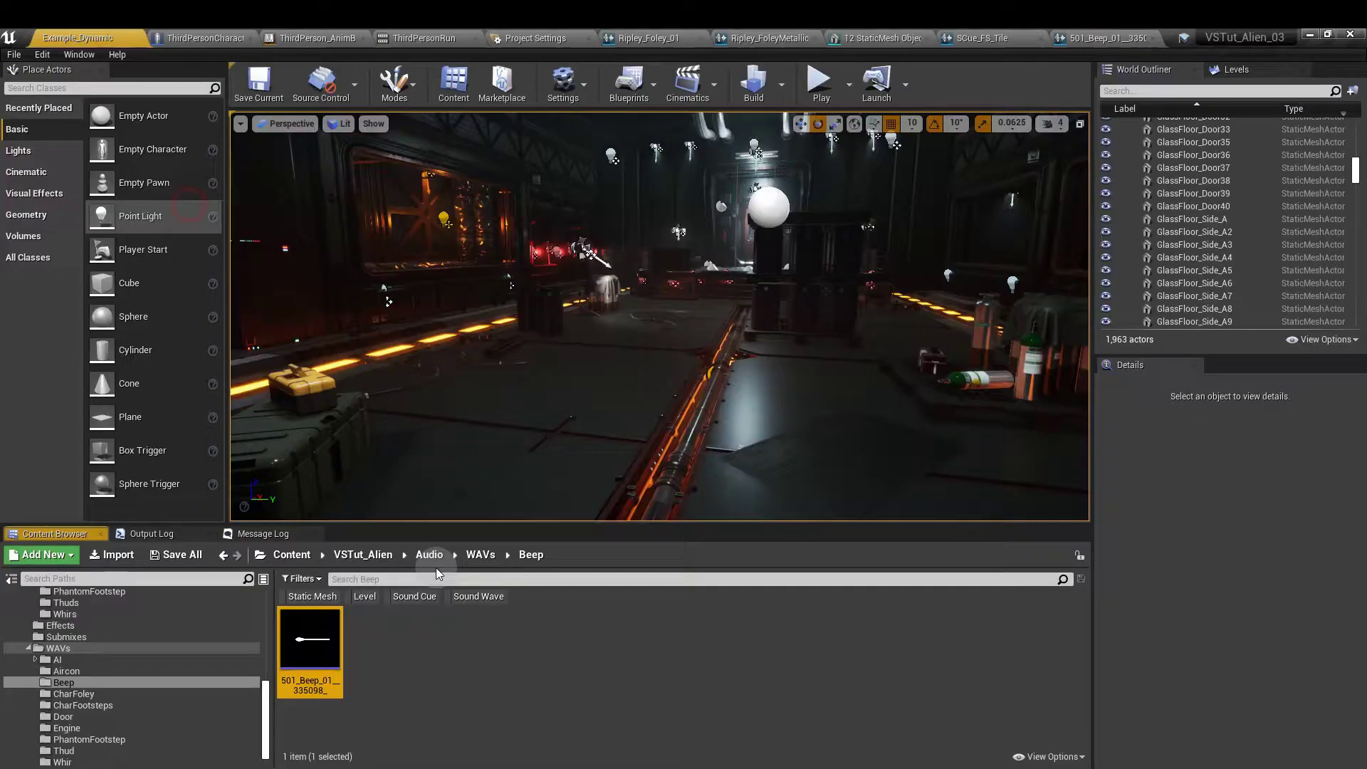
{"action": "left_click_drag", "start_coordinate": [335, 680], "coordinate": [836, 179]}
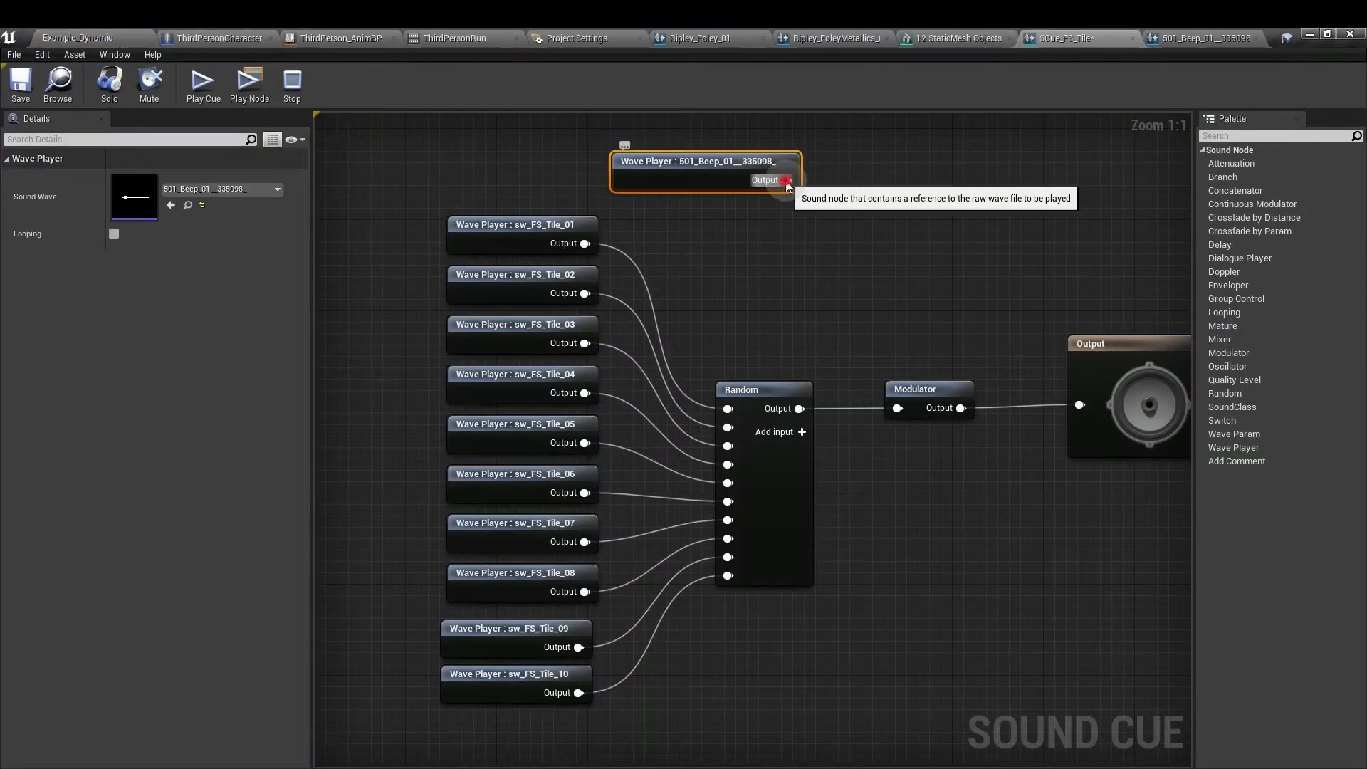
{"action": "left_click_drag", "start_coordinate": [787, 180], "coordinate": [897, 408]}
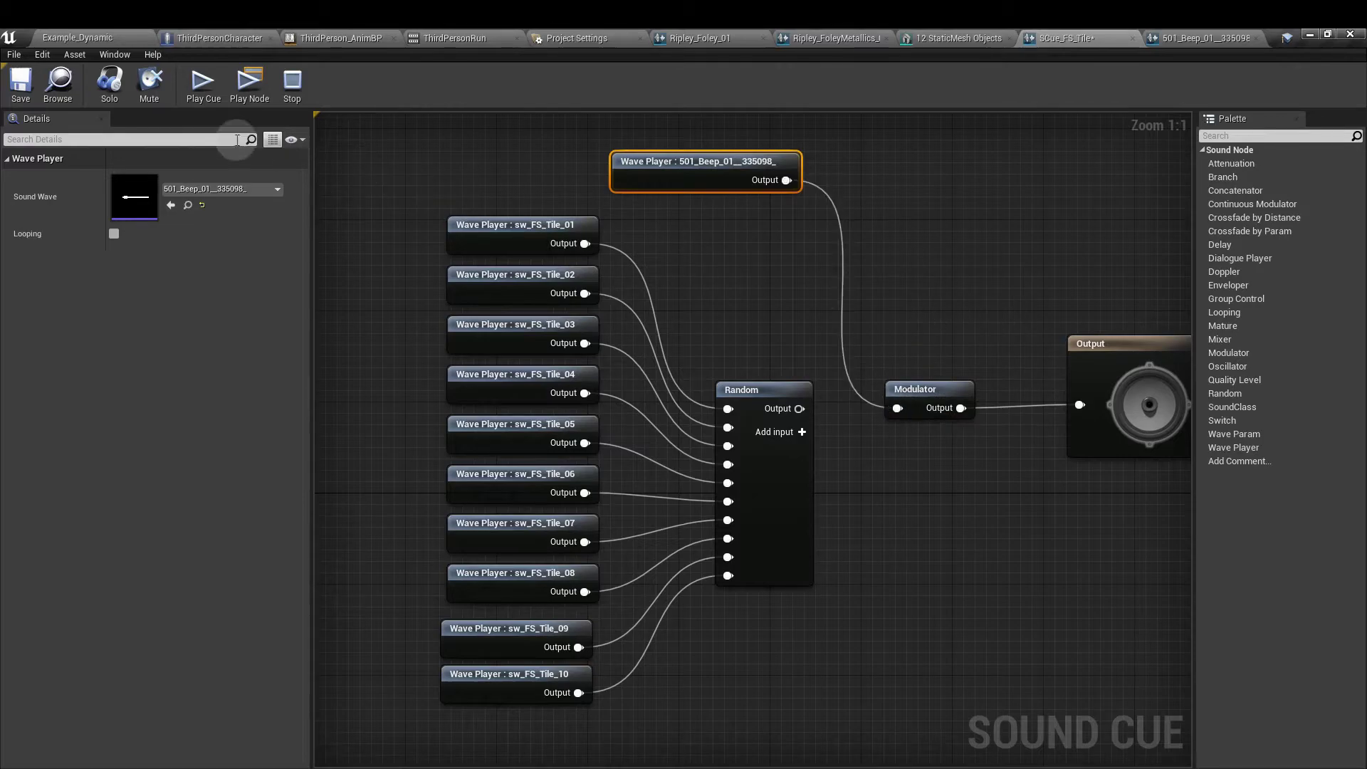
{"action": "left_click", "coordinate": [16, 89]}
{"action": "left_click", "coordinate": [77, 37]}
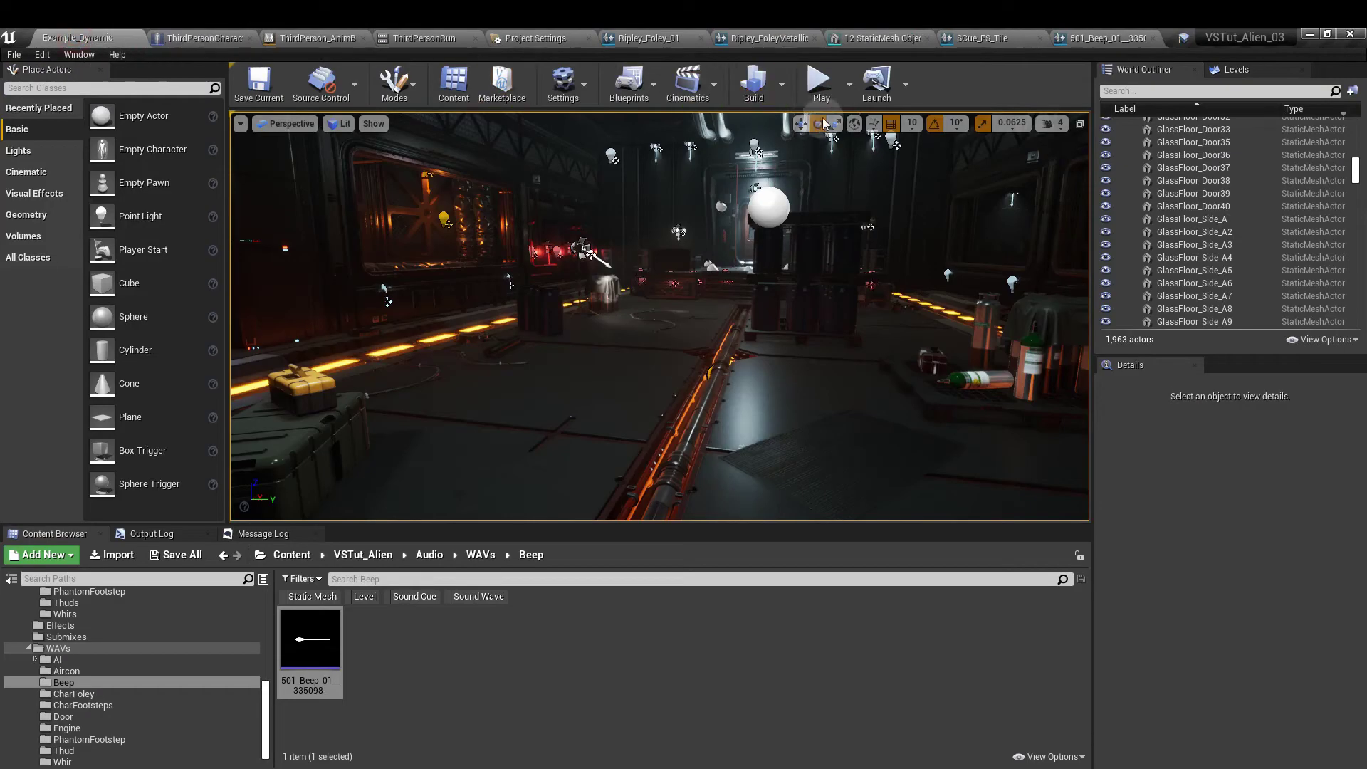
{"action": "left_click", "coordinate": [835, 82]}
{"action": "key", "text": "w"}
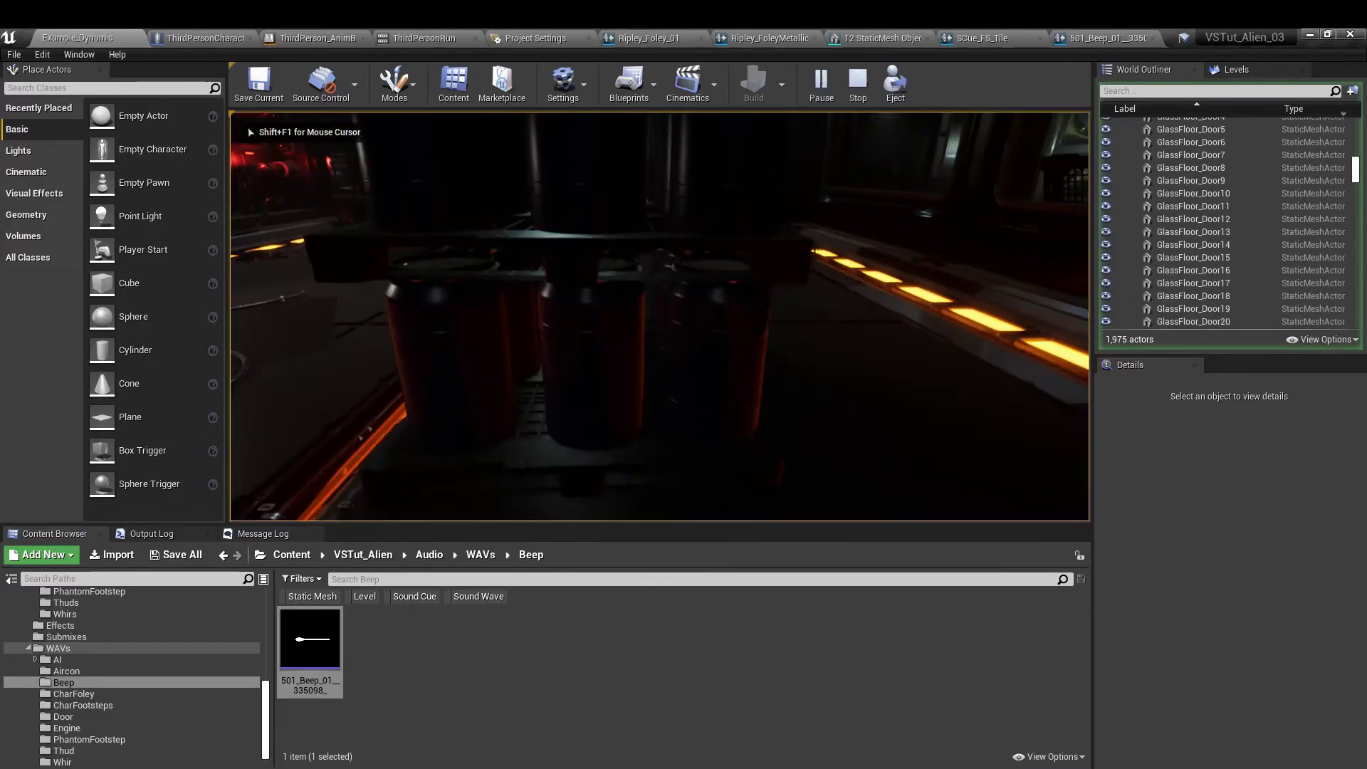
{"action": "key", "text": "w"}
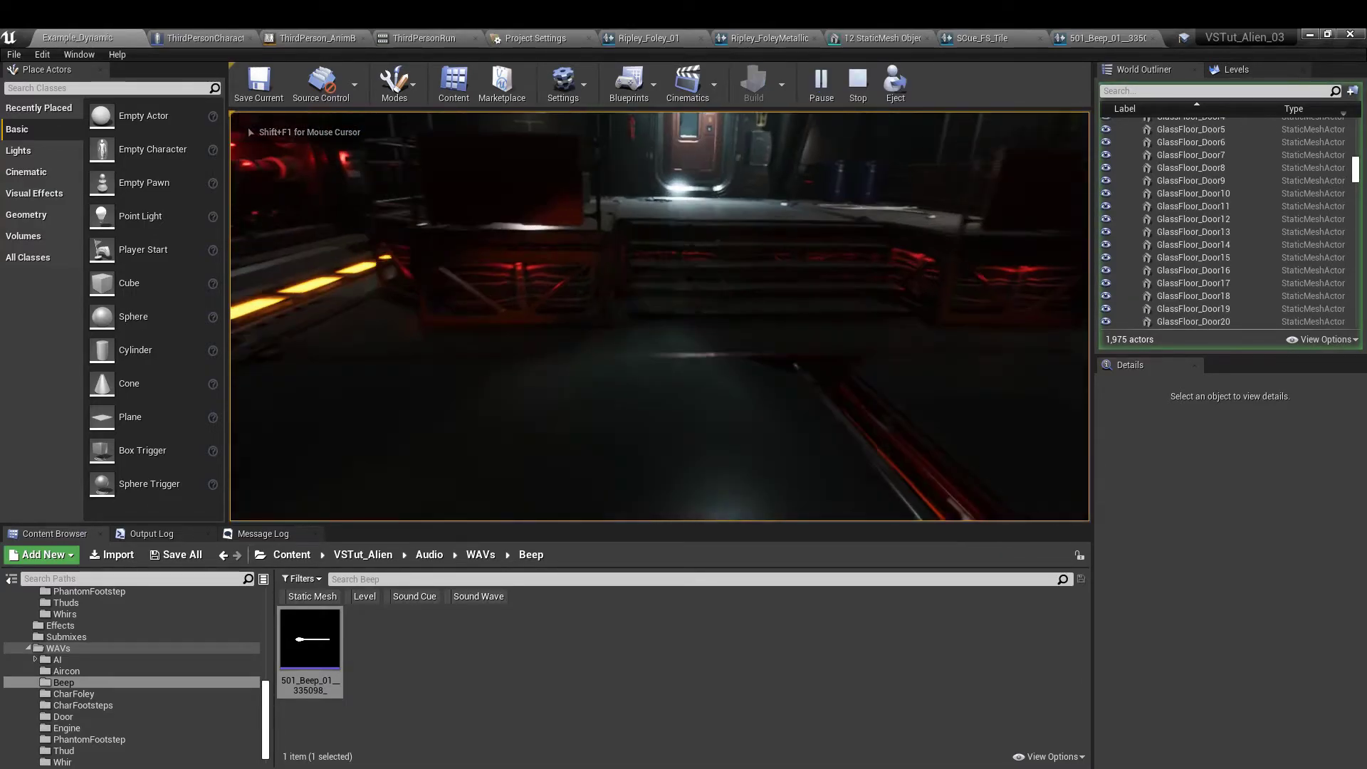
{"action": "key", "text": "w"}
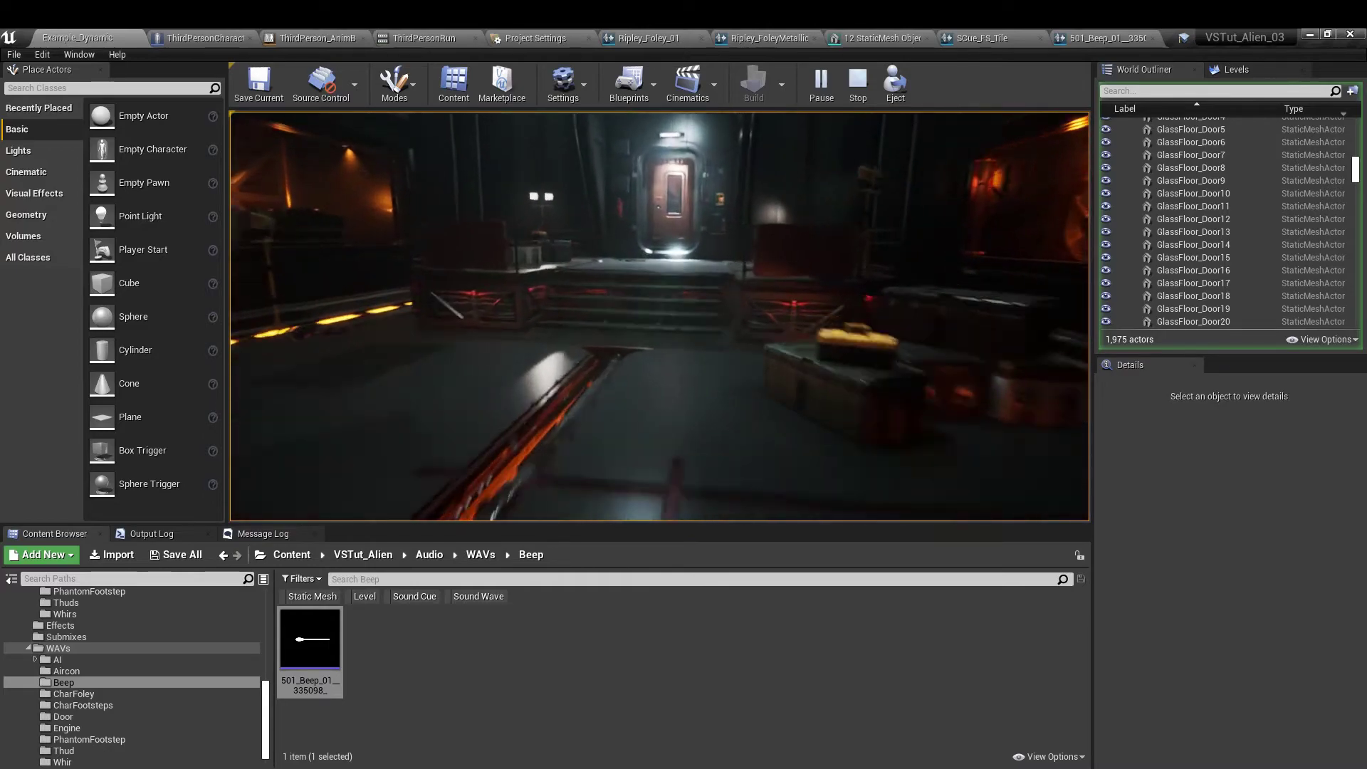
{"action": "key", "text": "w"}
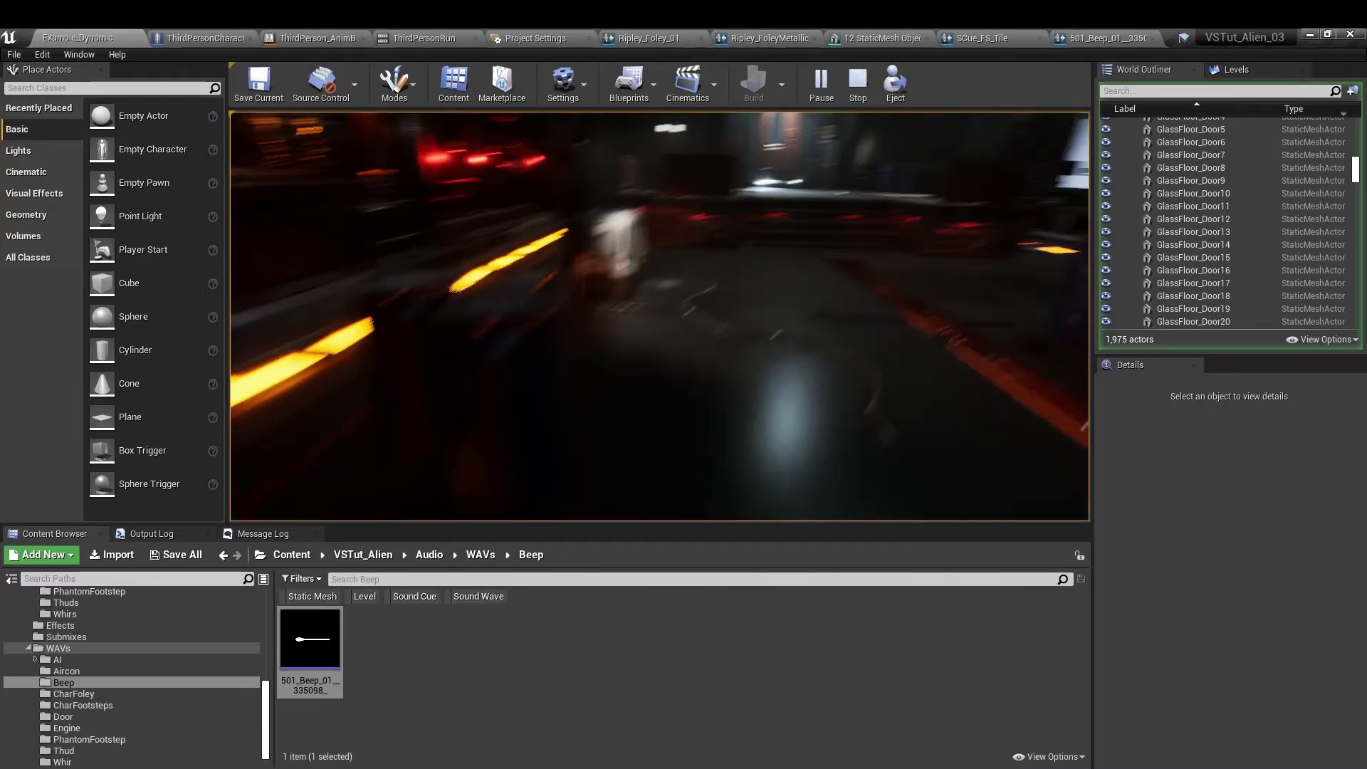
{"action": "key", "text": "w"}
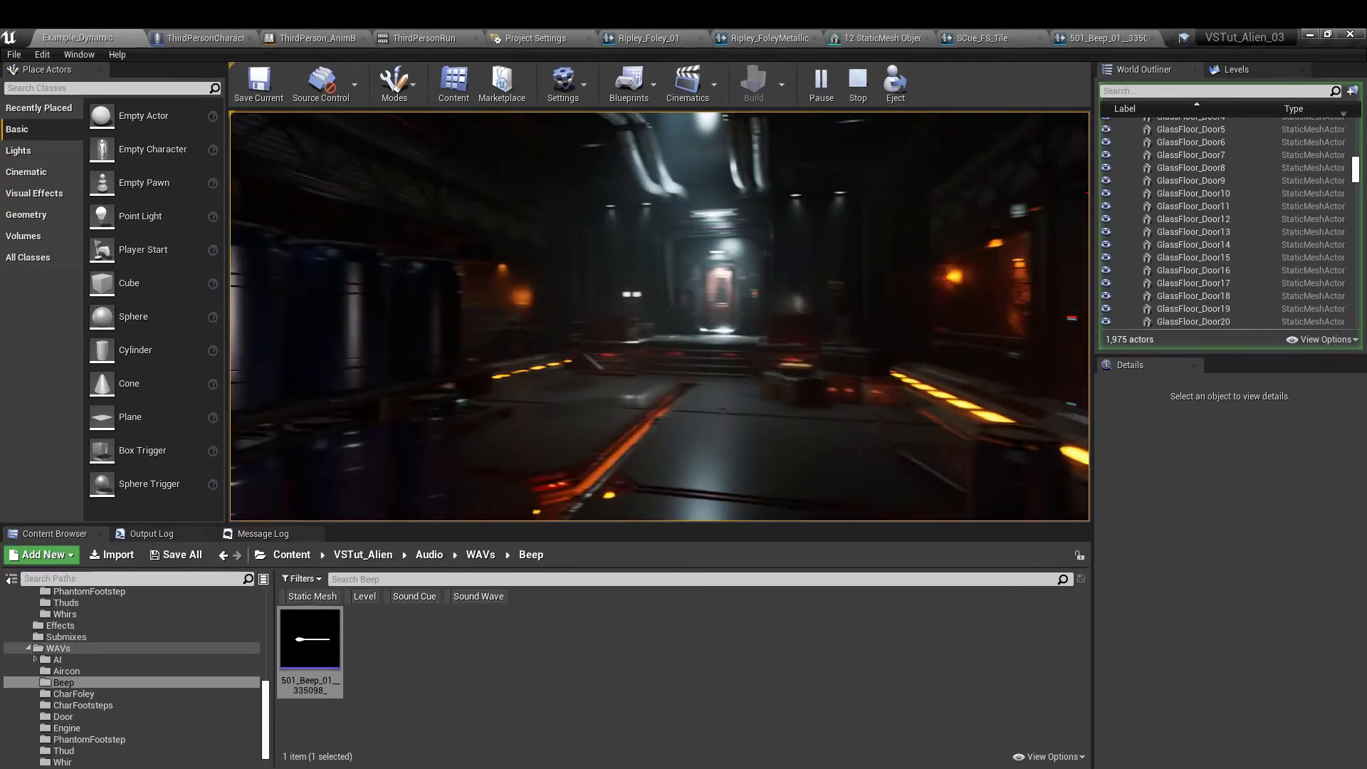
{"action": "key", "text": "w"}
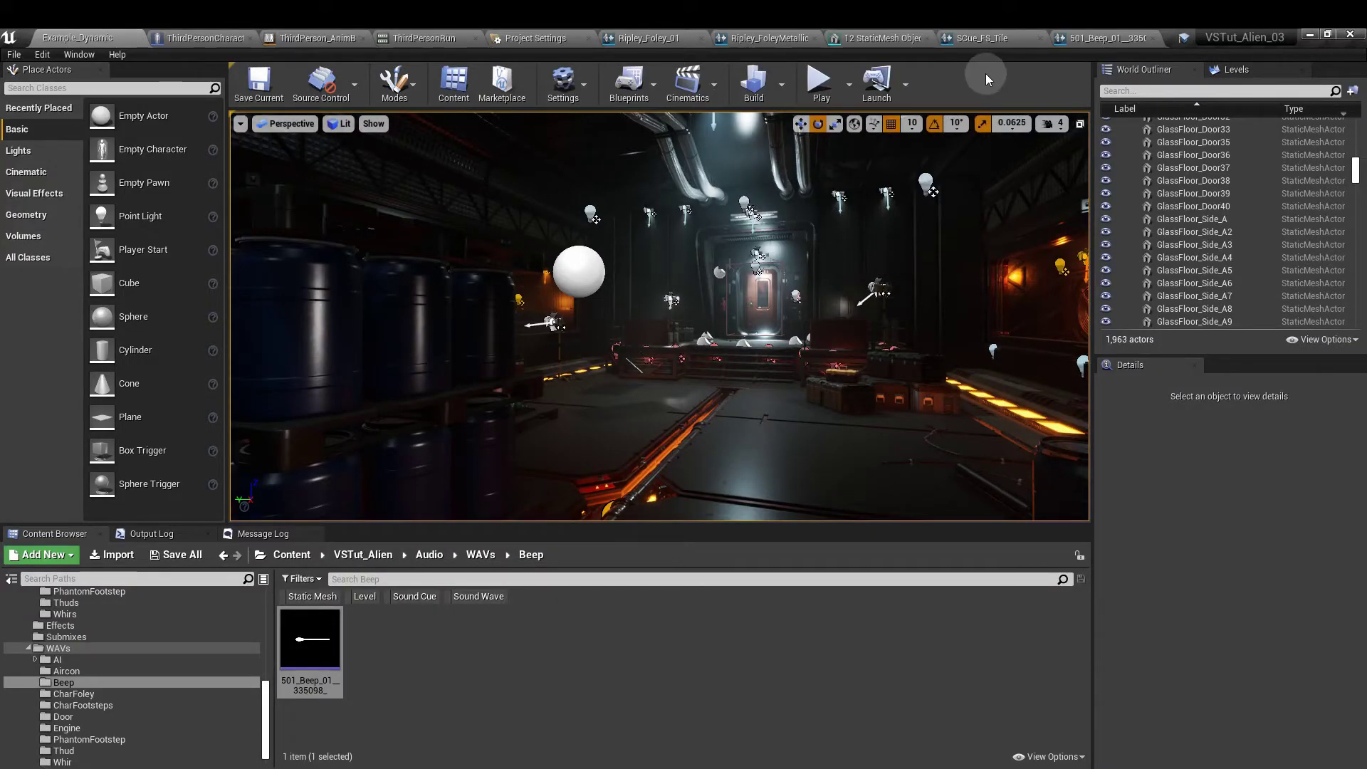
Step: Review the FoleyMap variable's defaults and open the Alien_Thud_05_Cue sound cue
{"action": "left_click", "coordinate": [308, 38]}
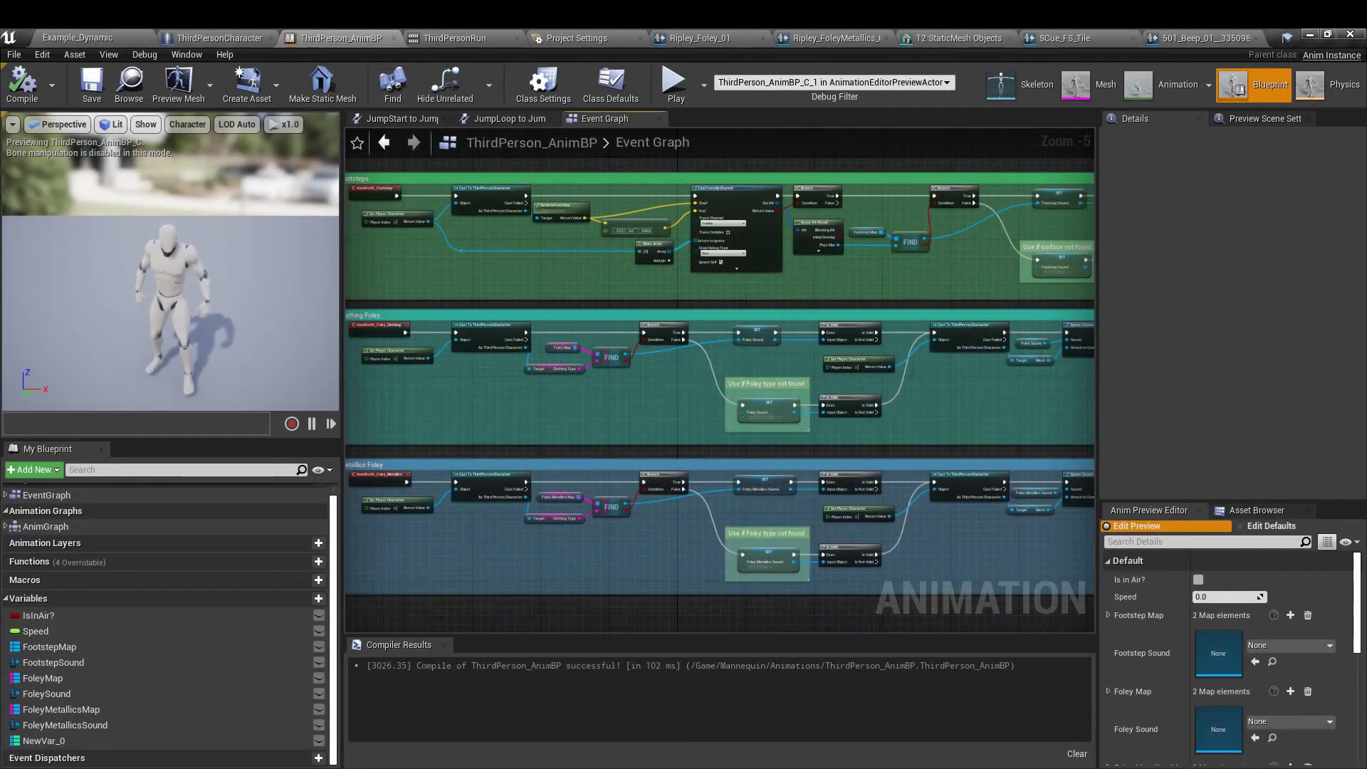
{"action": "right_click_drag", "start_coordinate": [988, 410], "coordinate": [1009, 414]}
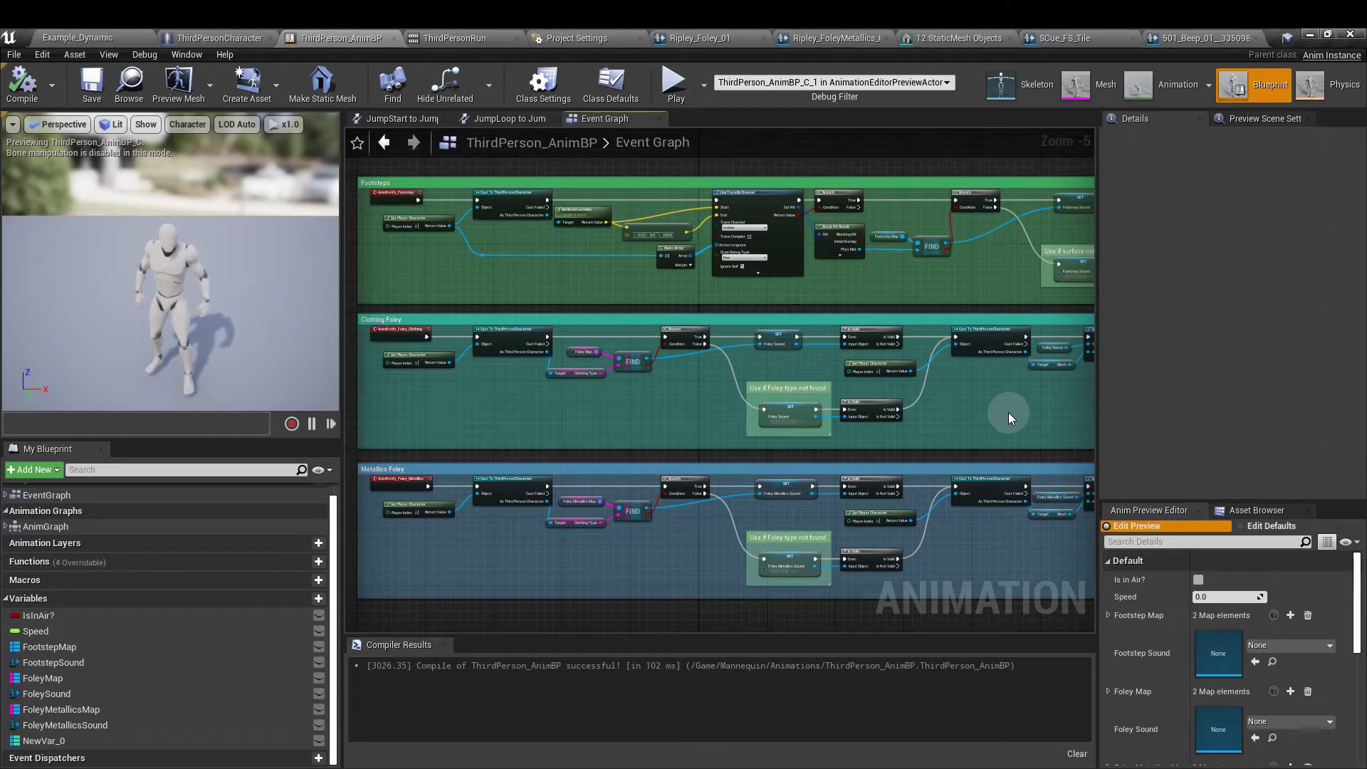
{"action": "scroll", "coordinate": [584, 399], "scroll_direction": "up", "scroll_amount": 2}
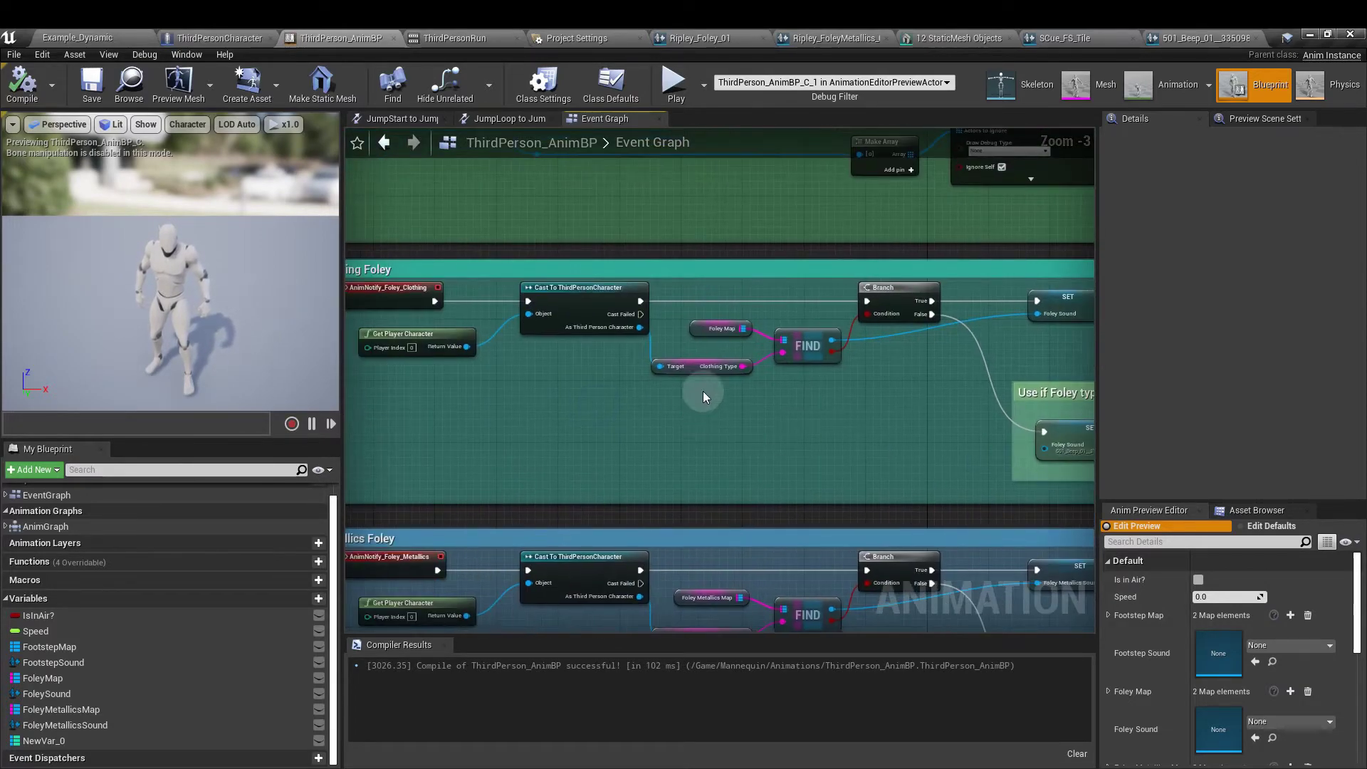
{"action": "scroll", "coordinate": [733, 400], "scroll_direction": "up", "scroll_amount": 1}
{"action": "left_click", "coordinate": [108, 673]}
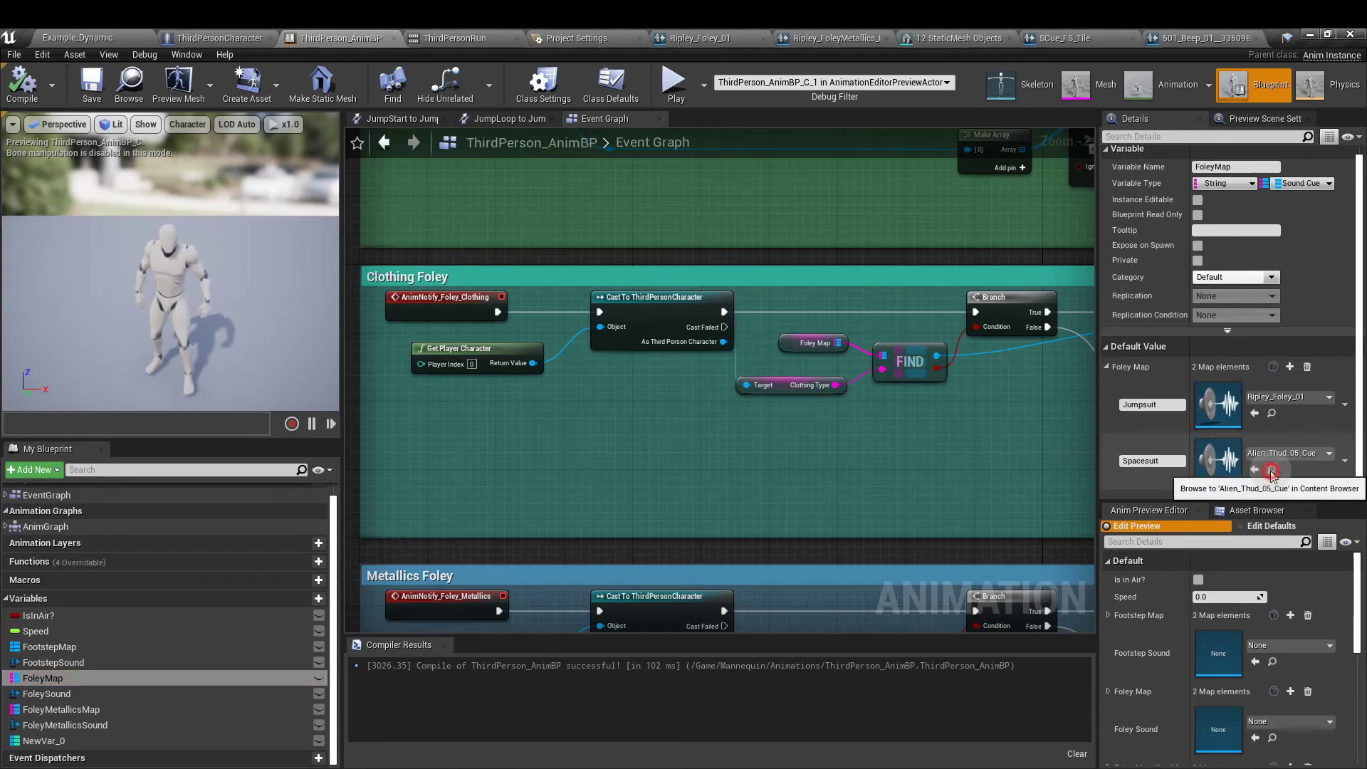
{"action": "left_click", "coordinate": [1272, 472]}
{"action": "double_click", "coordinate": [576, 645]}
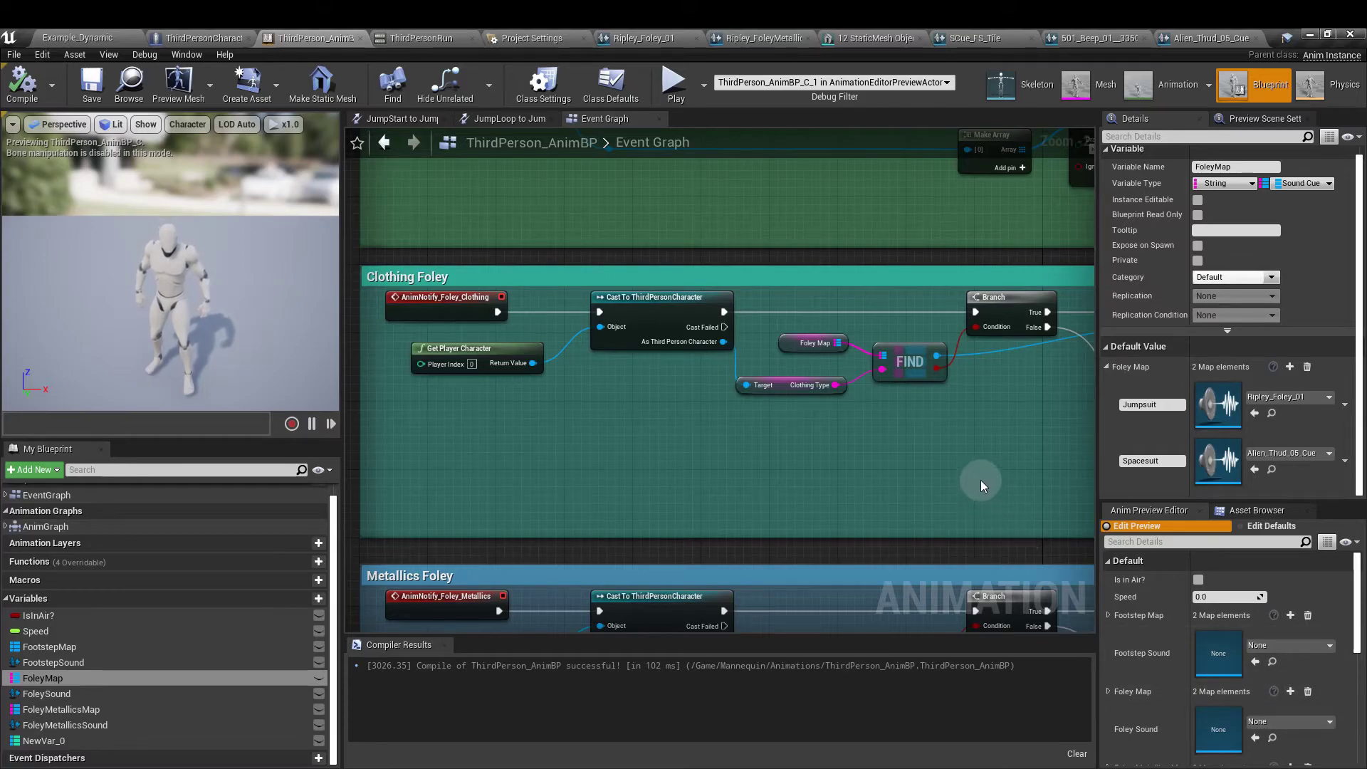
Step: Check FoleySound, then Foley Metallics Map's Jumpsuit and Spacesuit entries using Ripley_FoleyMetallics_01
{"action": "key", "text": "Down"}
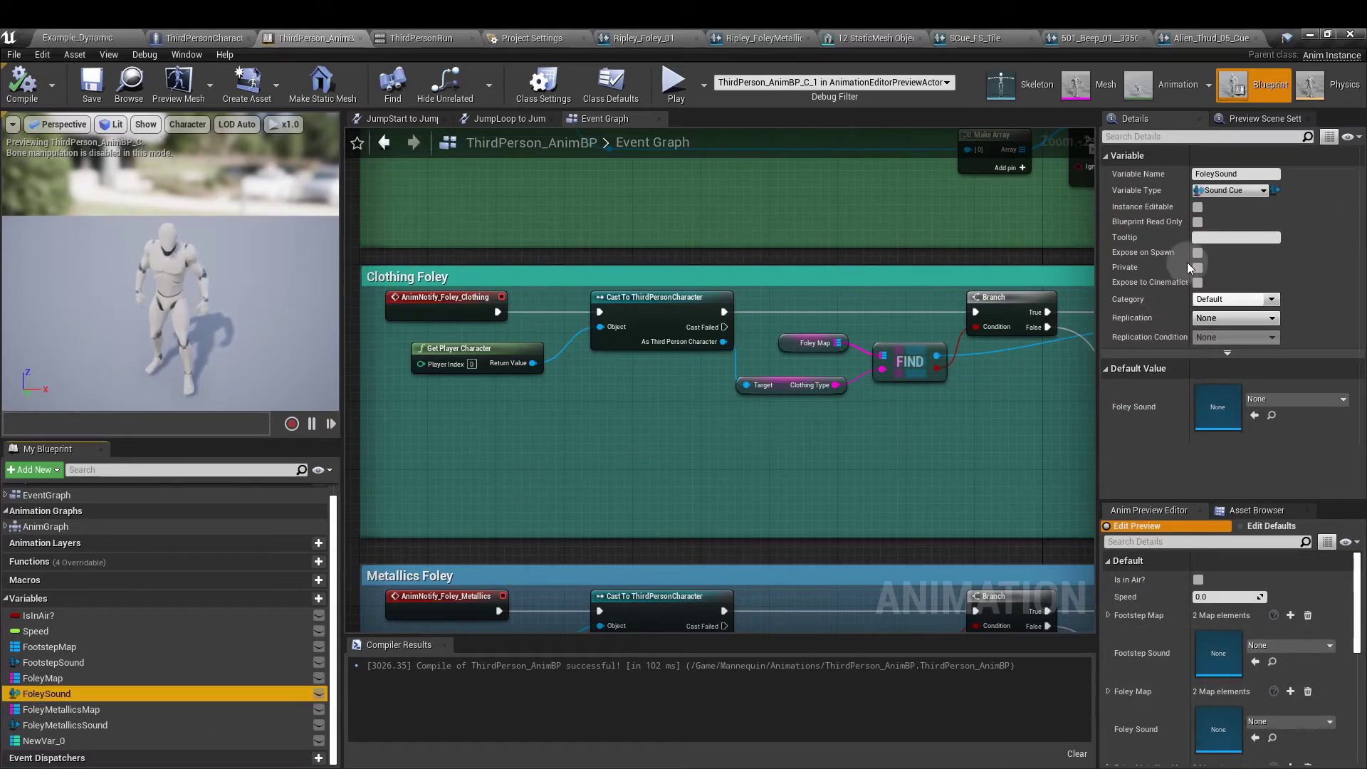
{"action": "right_click_drag", "start_coordinate": [547, 596], "coordinate": [552, 444]}
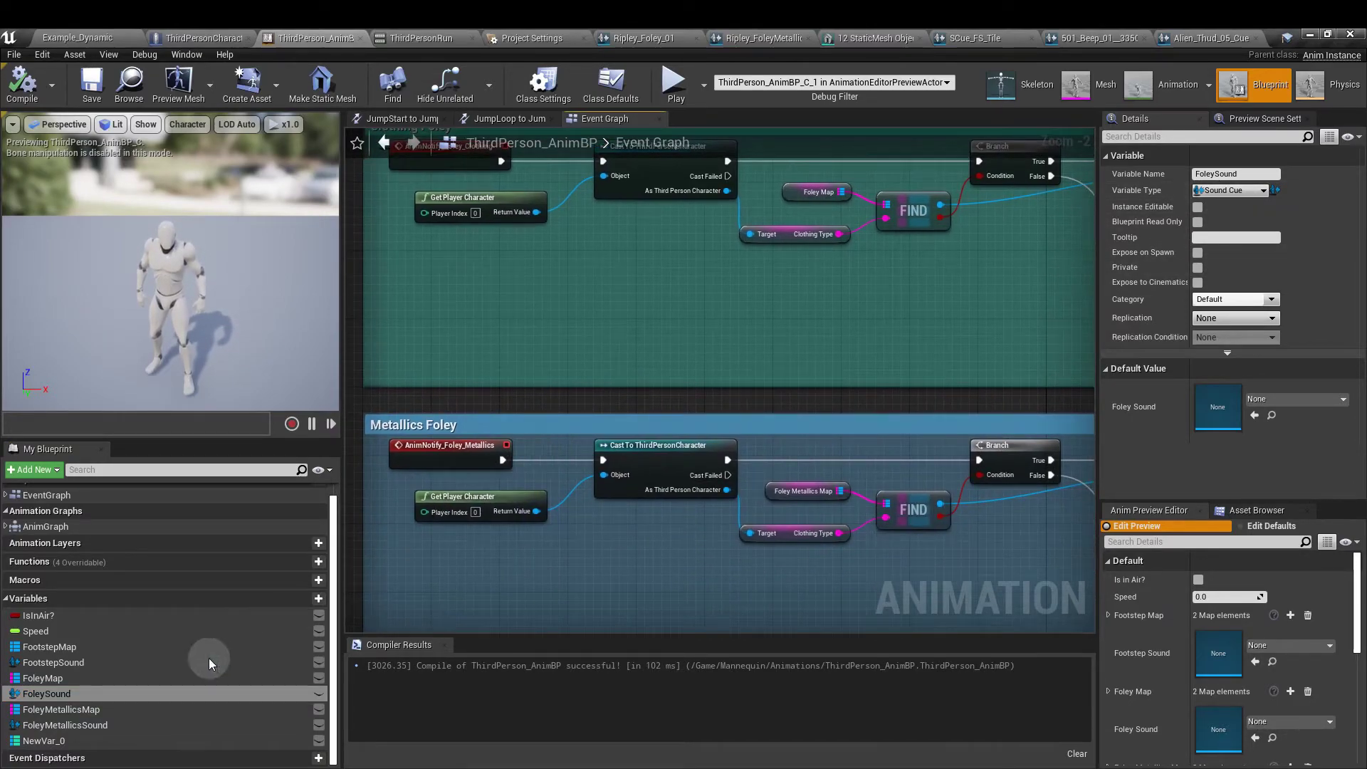
{"action": "left_click", "coordinate": [135, 710]}
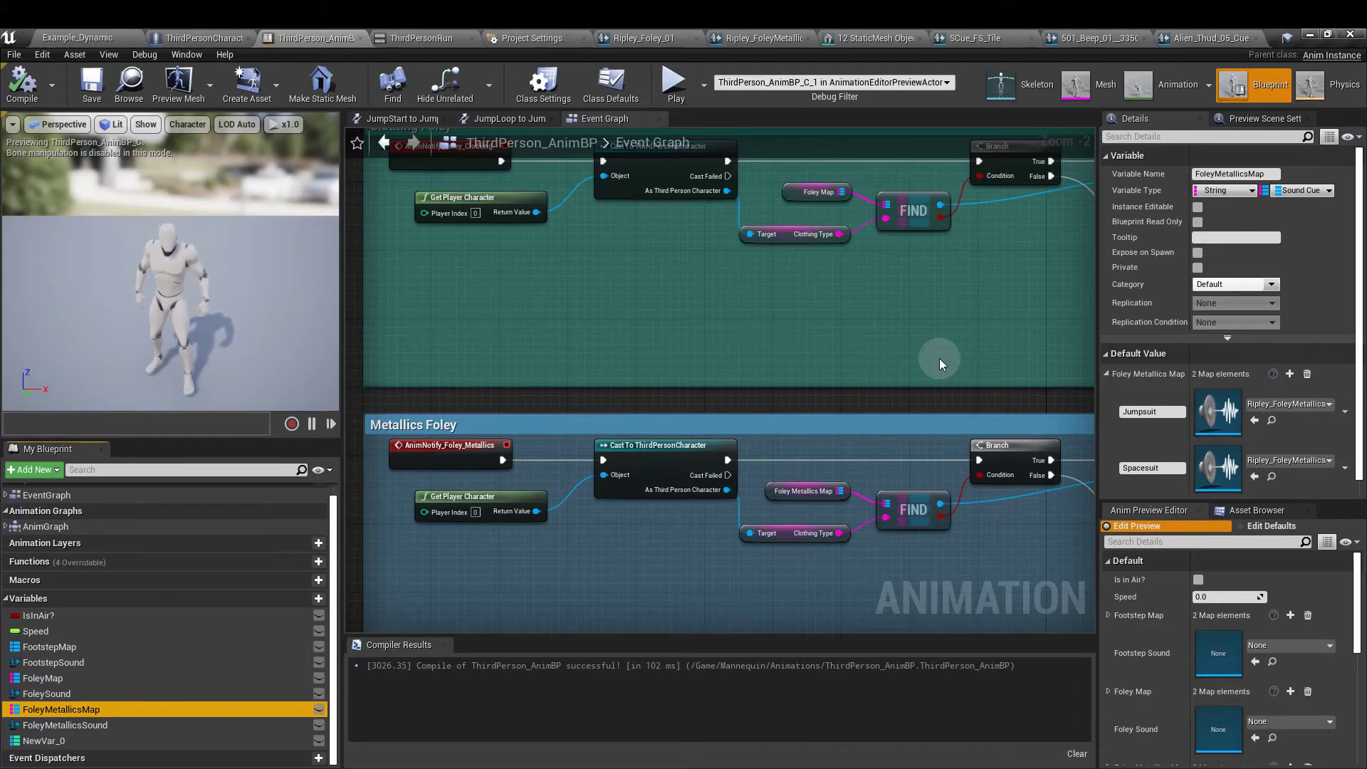
{"action": "left_click", "coordinate": [675, 351]}
{"action": "scroll", "coordinate": [676, 352], "scroll_direction": "down", "scroll_amount": 1}
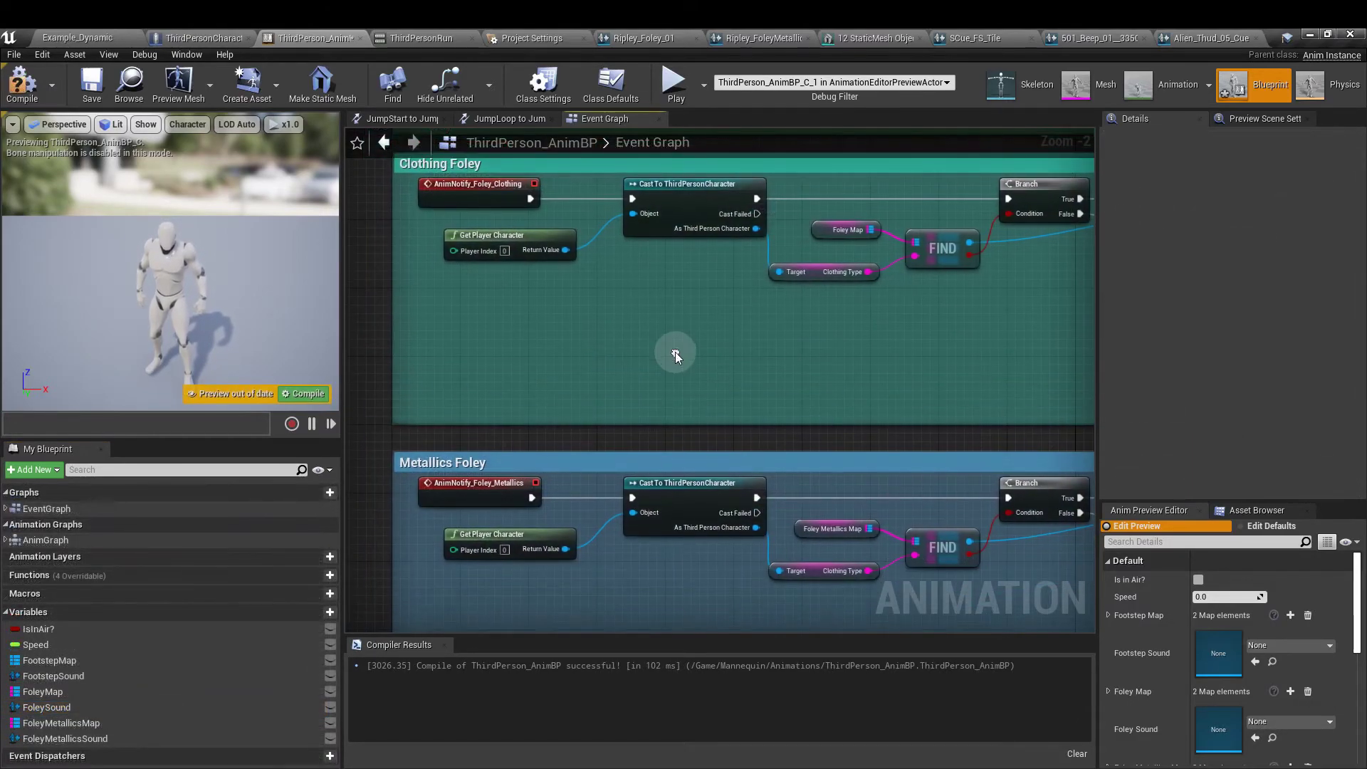
{"action": "right_click_drag", "start_coordinate": [675, 351], "coordinate": [582, 415]}
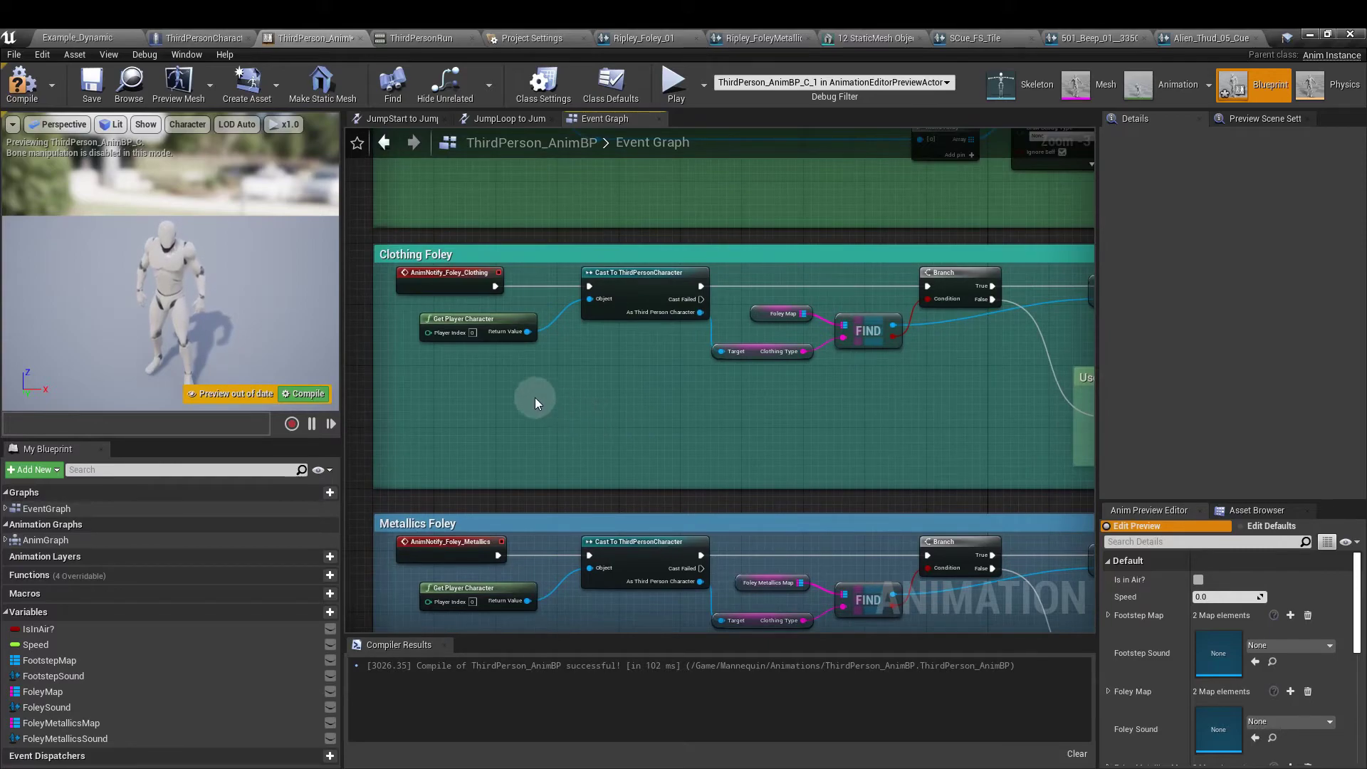
{"action": "scroll", "coordinate": [536, 391], "scroll_direction": "up", "scroll_amount": 1}
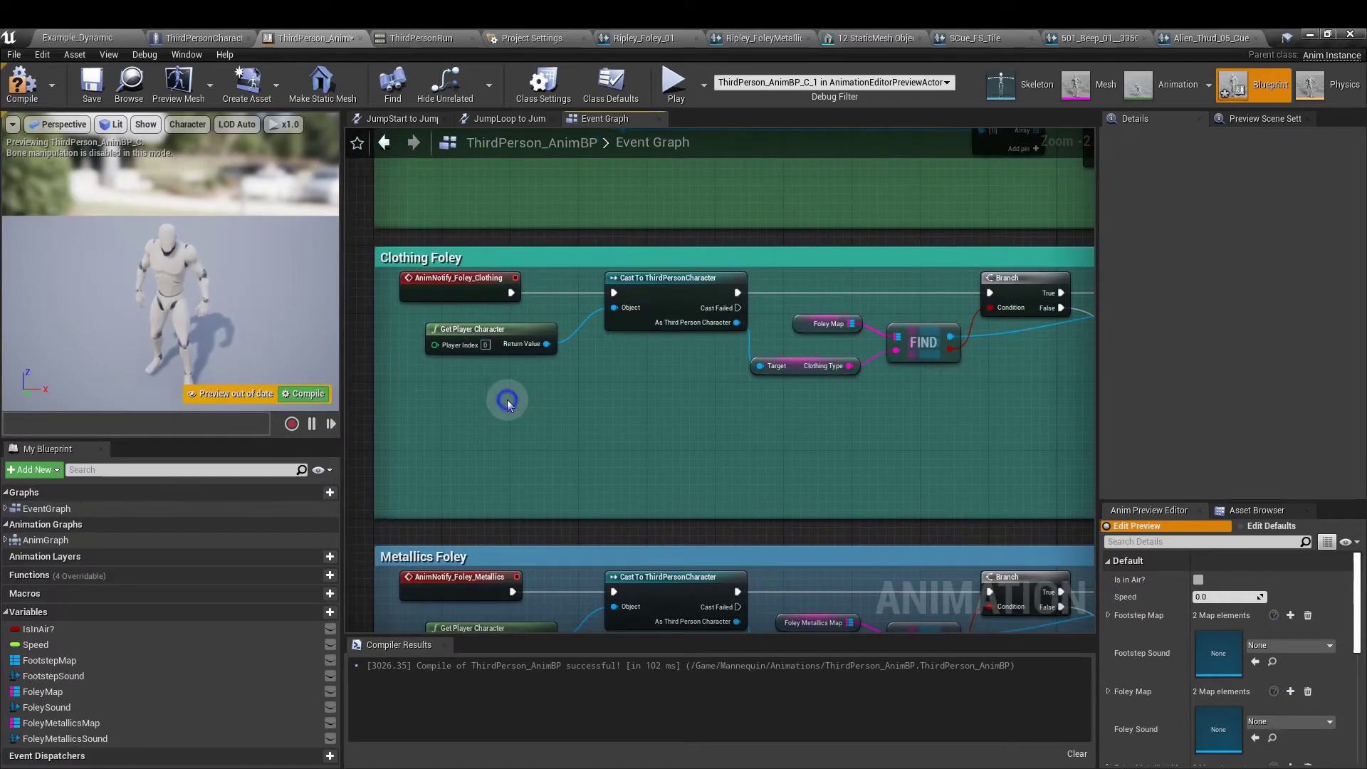
{"action": "right_click", "coordinate": [507, 400]}
{"action": "type", "text": "foley"}
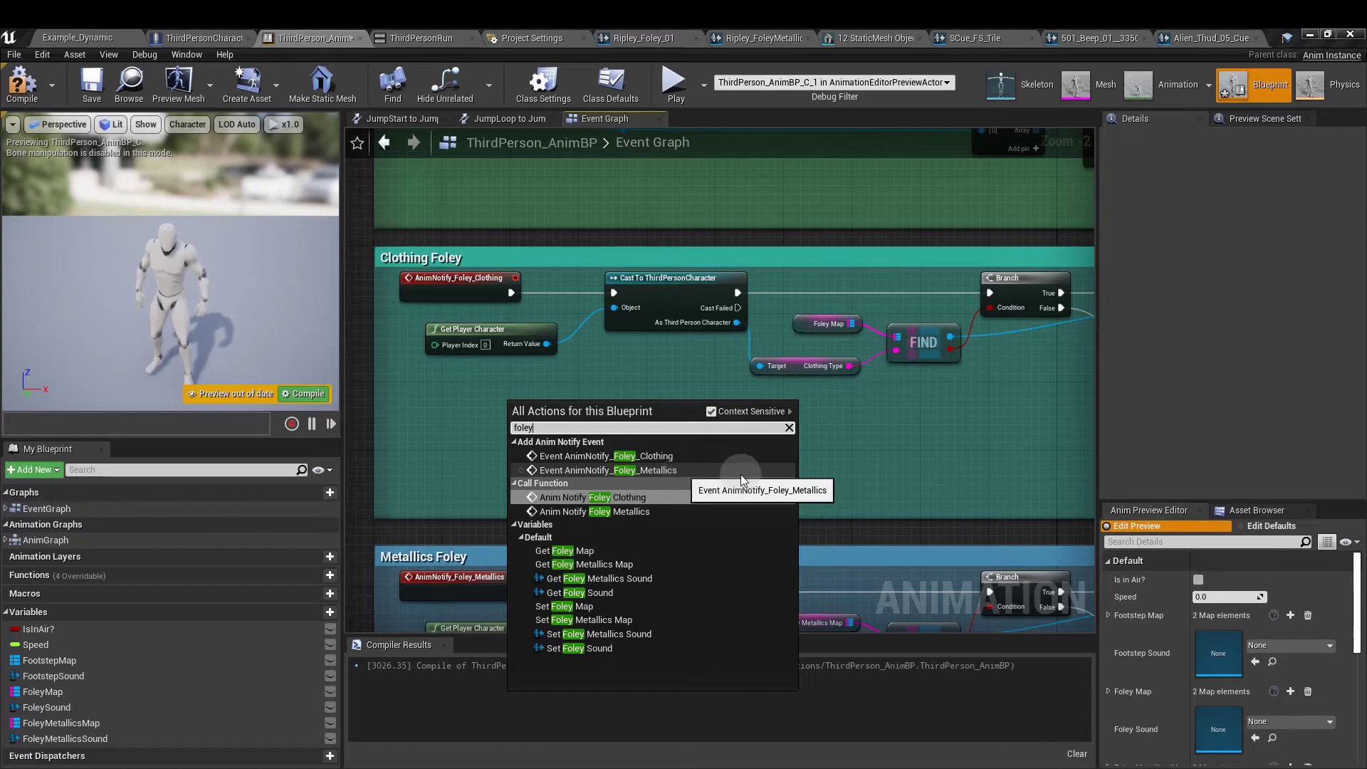
{"action": "left_click", "coordinate": [892, 468]}
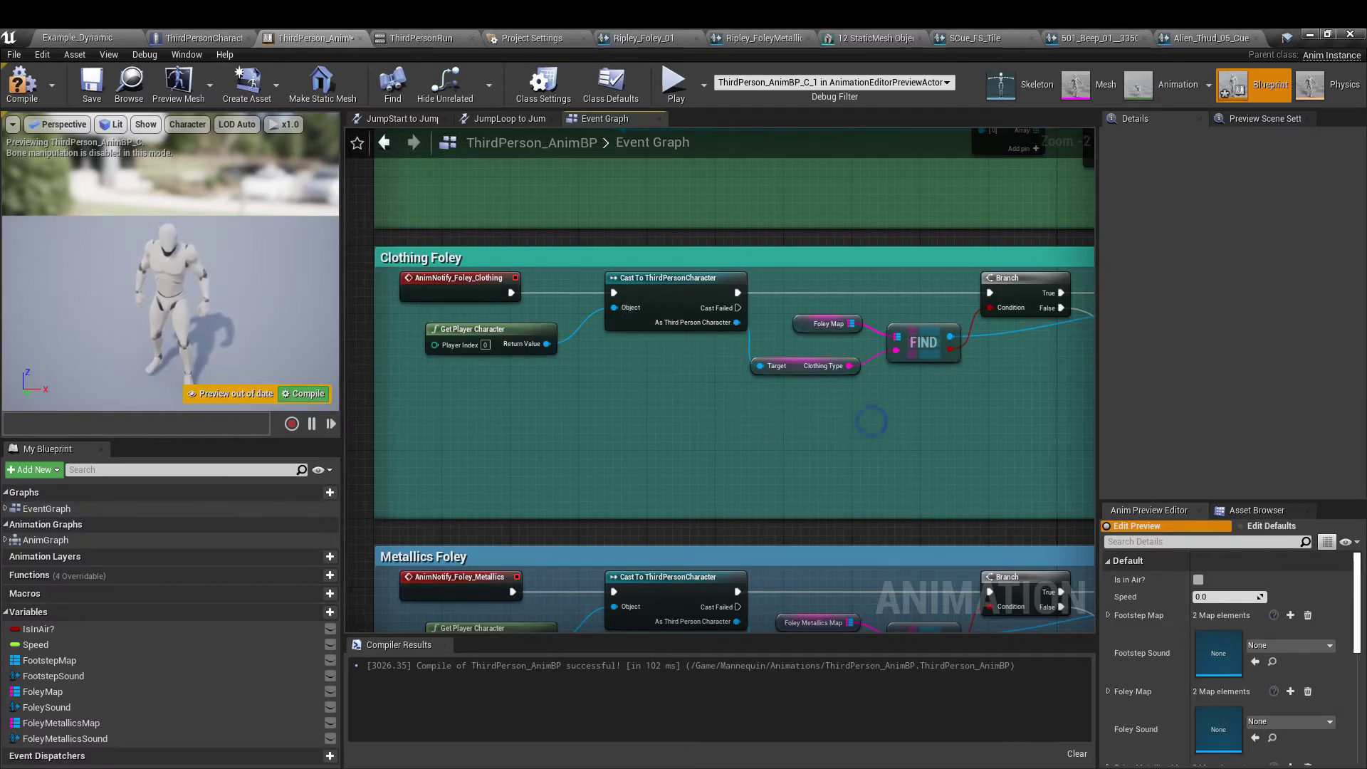
{"action": "right_click_drag", "start_coordinate": [869, 422], "coordinate": [624, 437]}
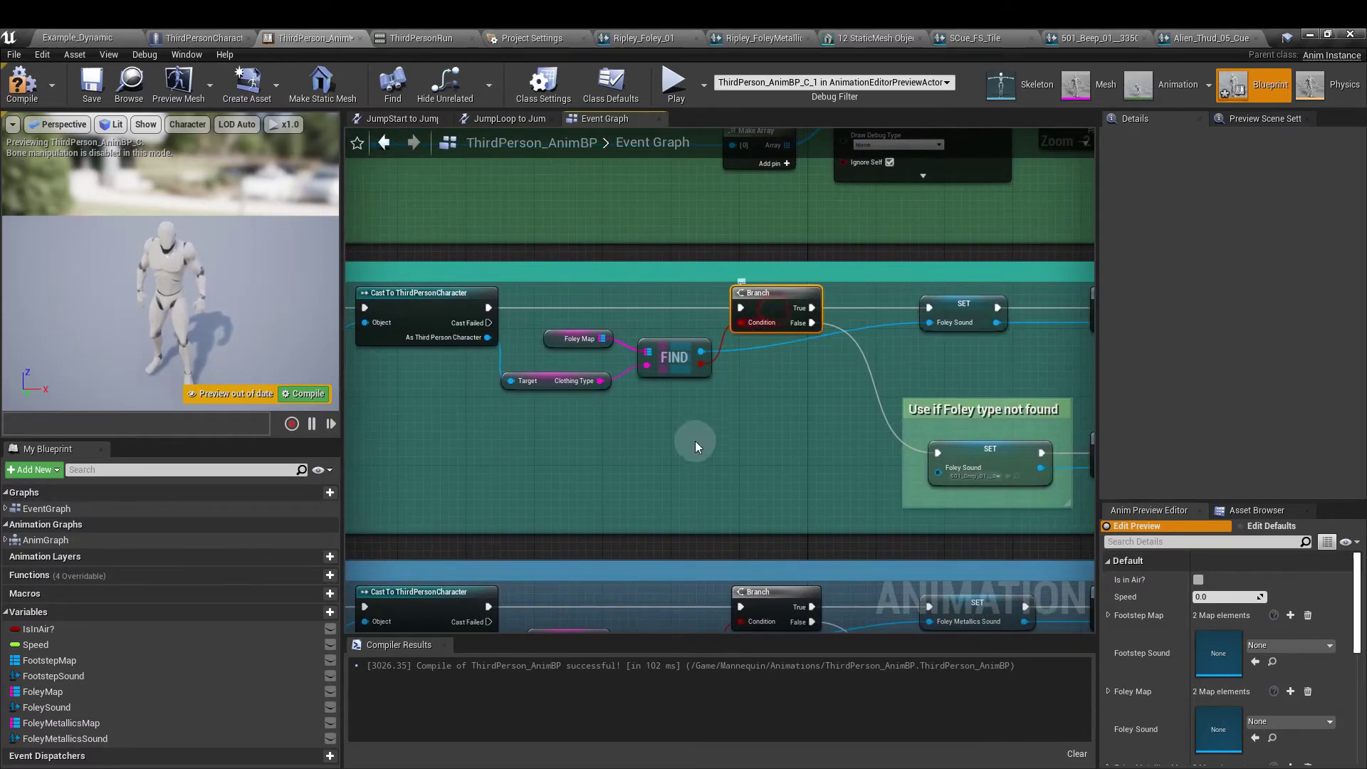
{"action": "left_click", "coordinate": [519, 380]}
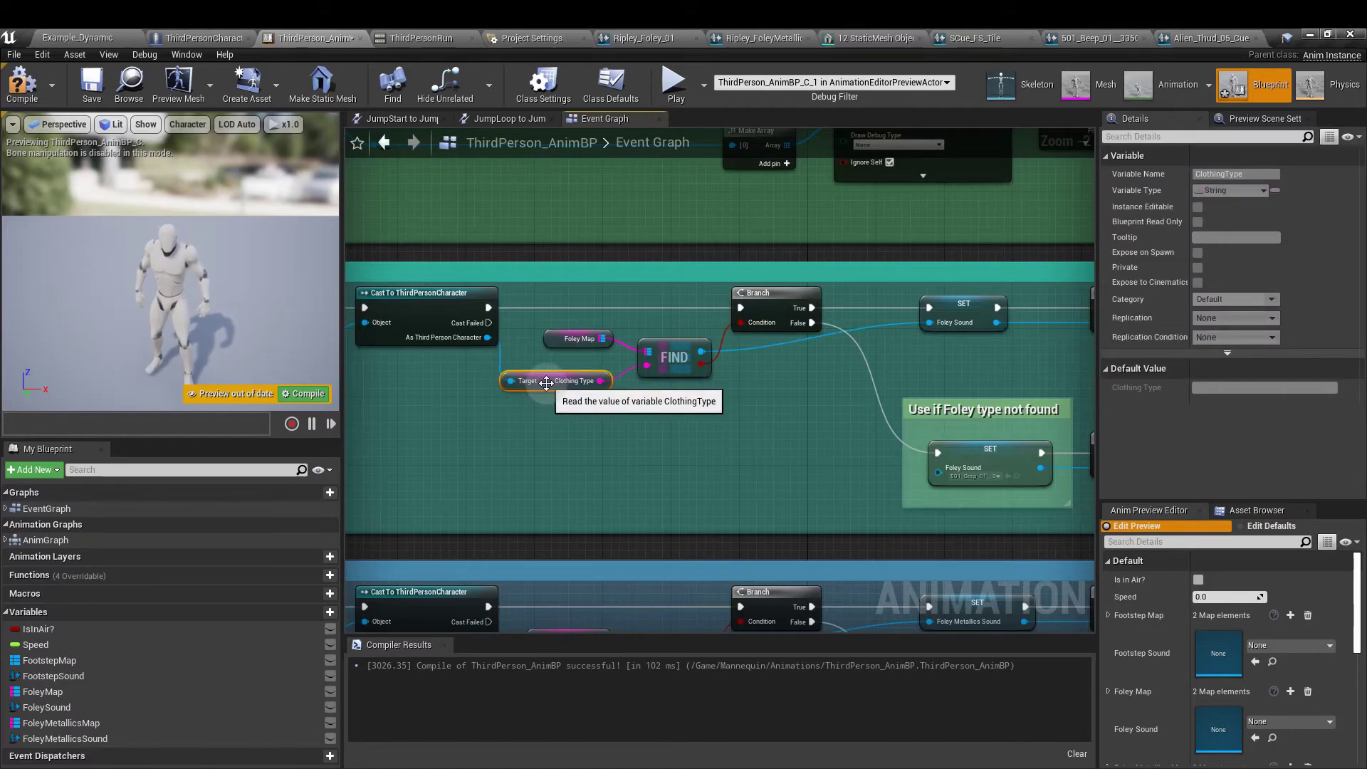
{"action": "left_click_drag", "start_coordinate": [563, 339], "coordinate": [540, 312]}
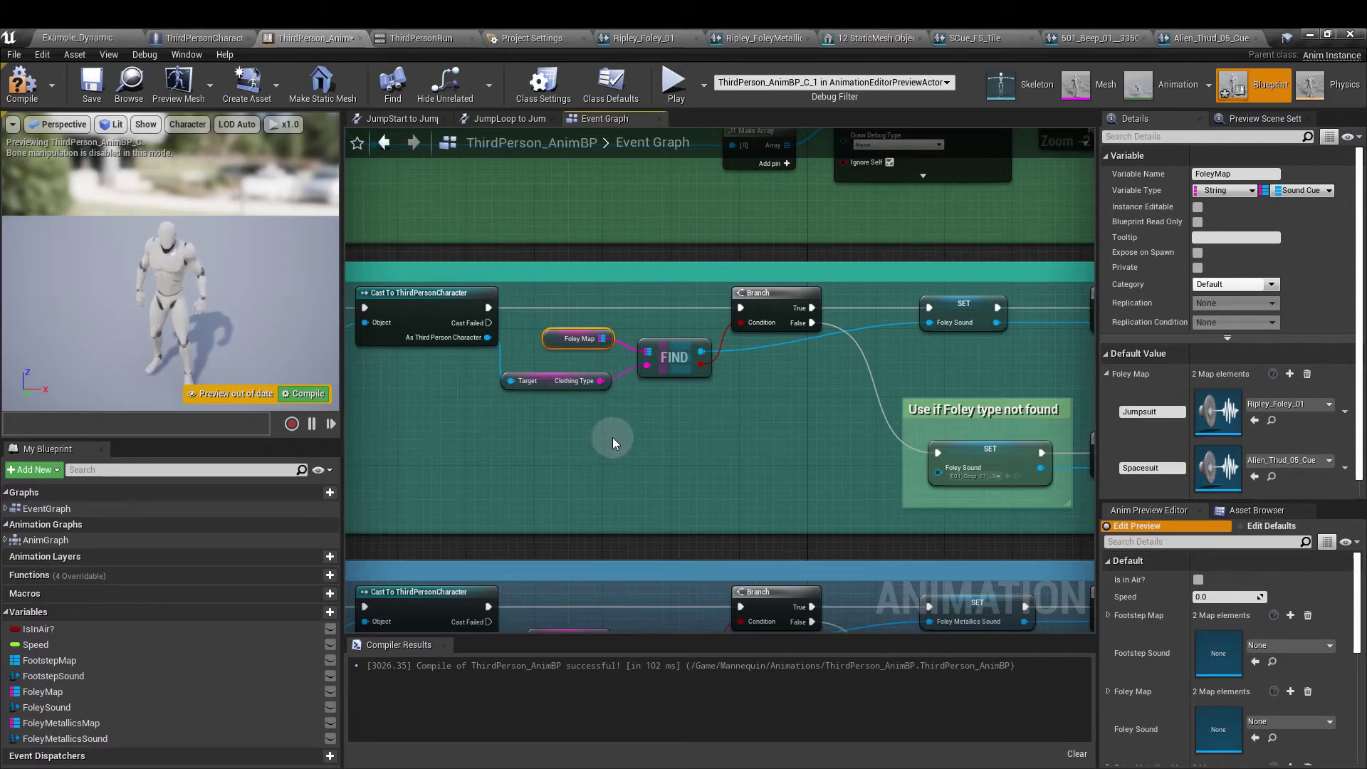
{"action": "left_click", "coordinate": [677, 360]}
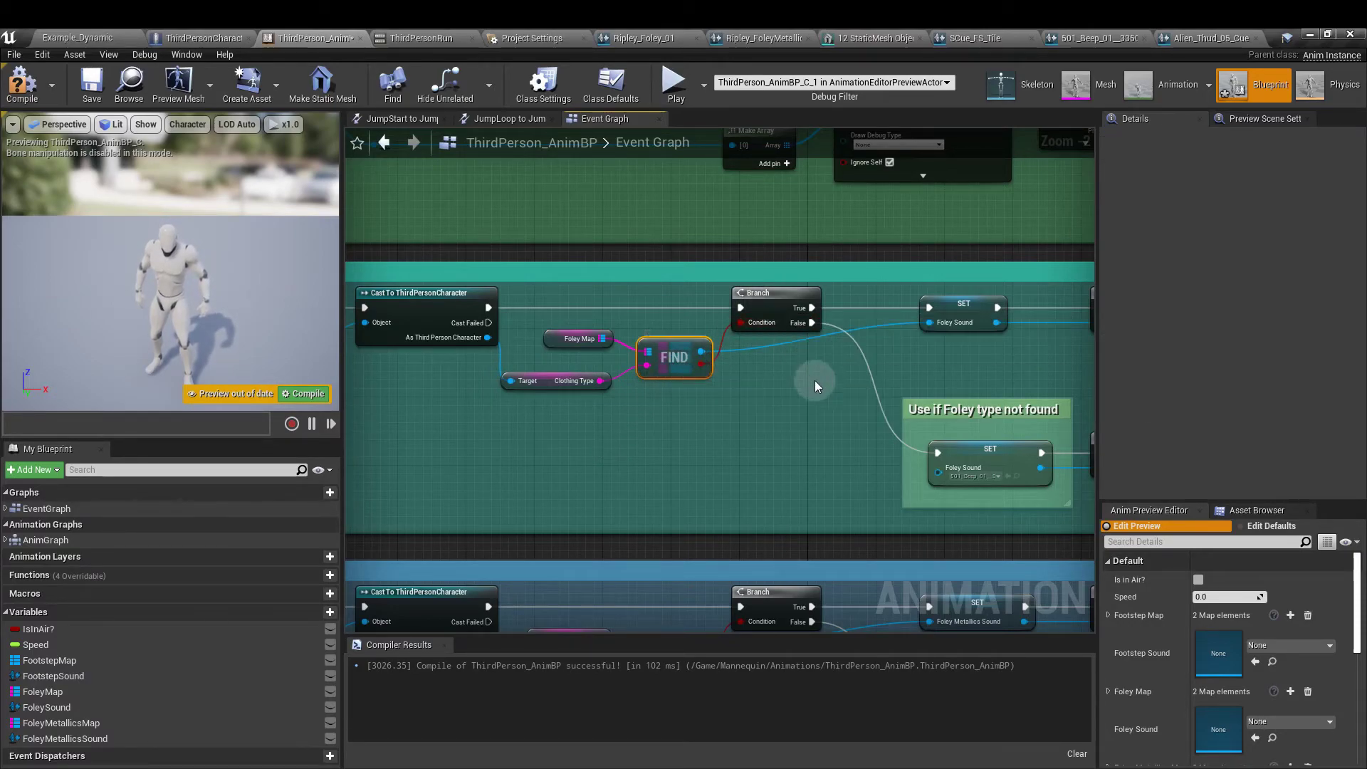
{"action": "right_click_drag", "start_coordinate": [819, 385], "coordinate": [536, 352]}
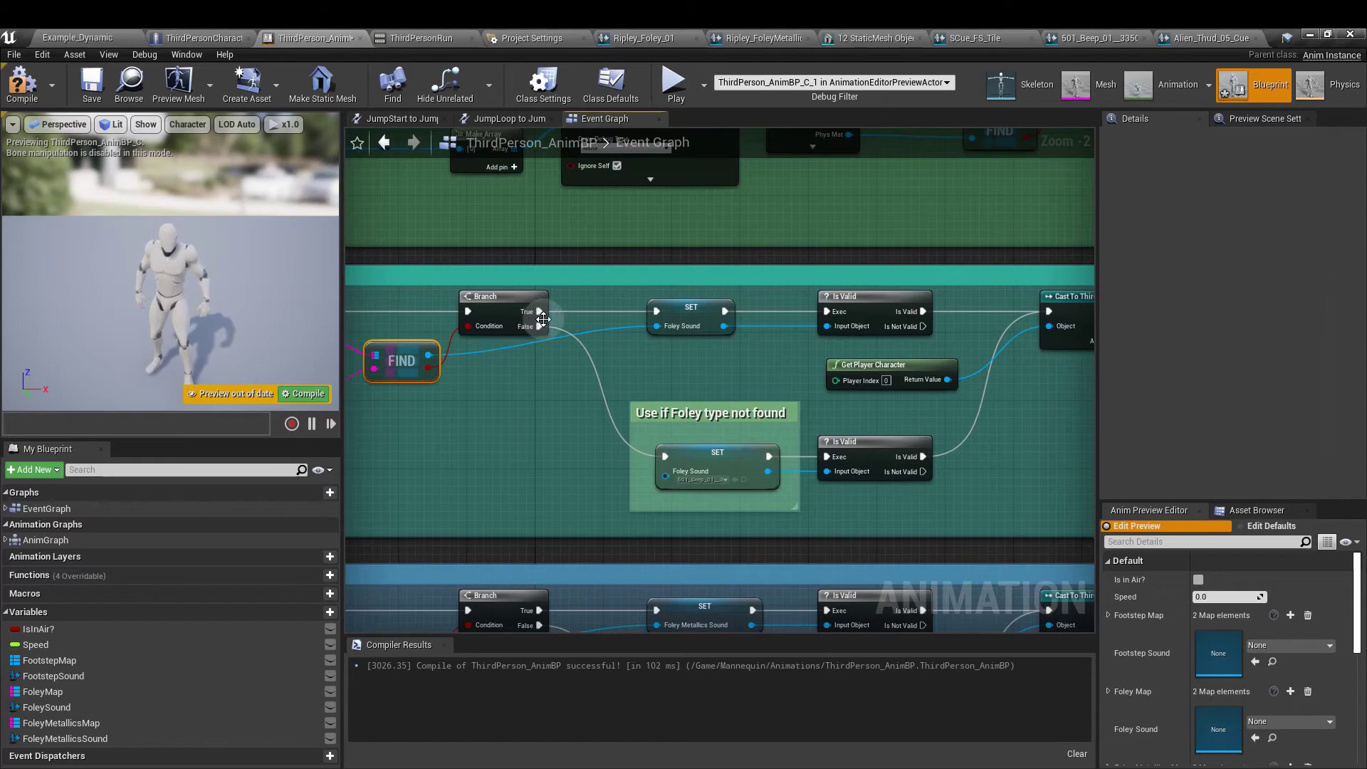
{"action": "mouse_move", "coordinate": [429, 356]}
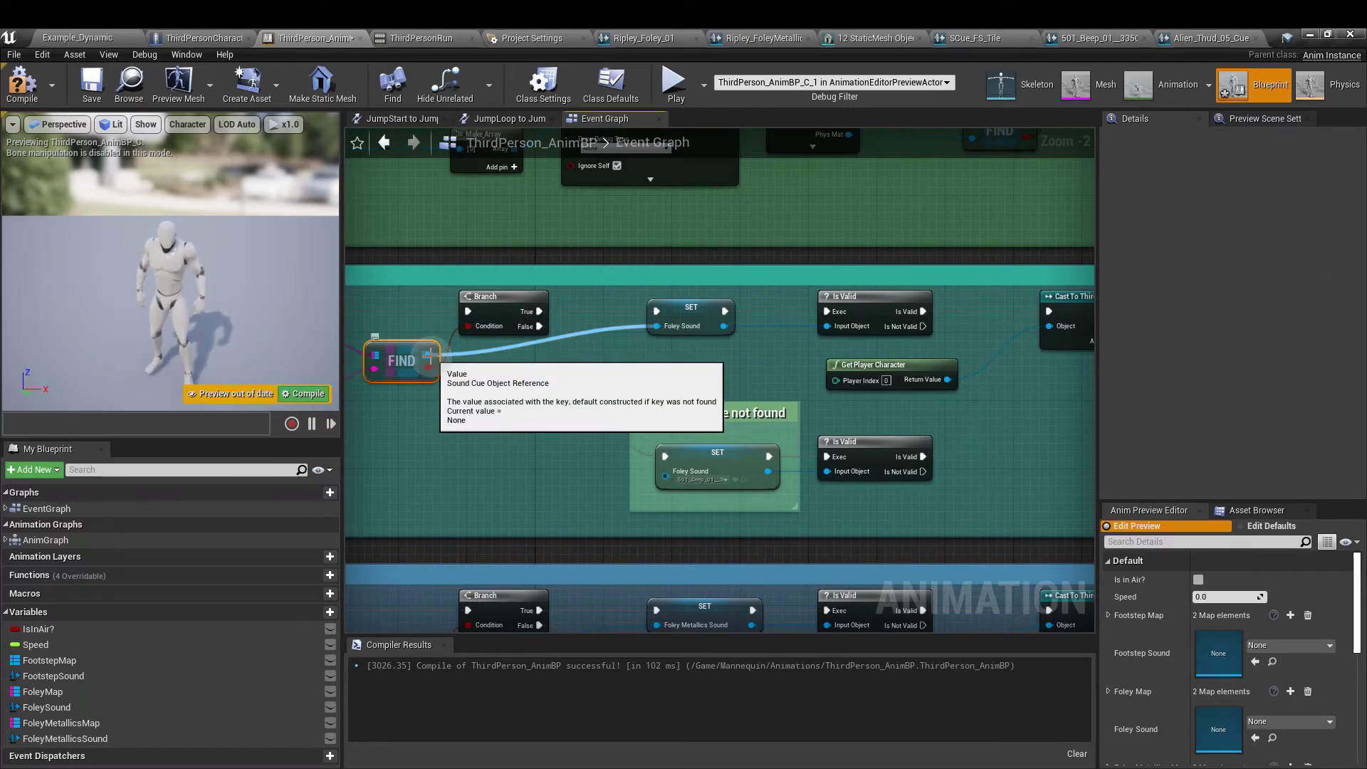
{"action": "right_click_drag", "start_coordinate": [778, 366], "coordinate": [502, 363]}
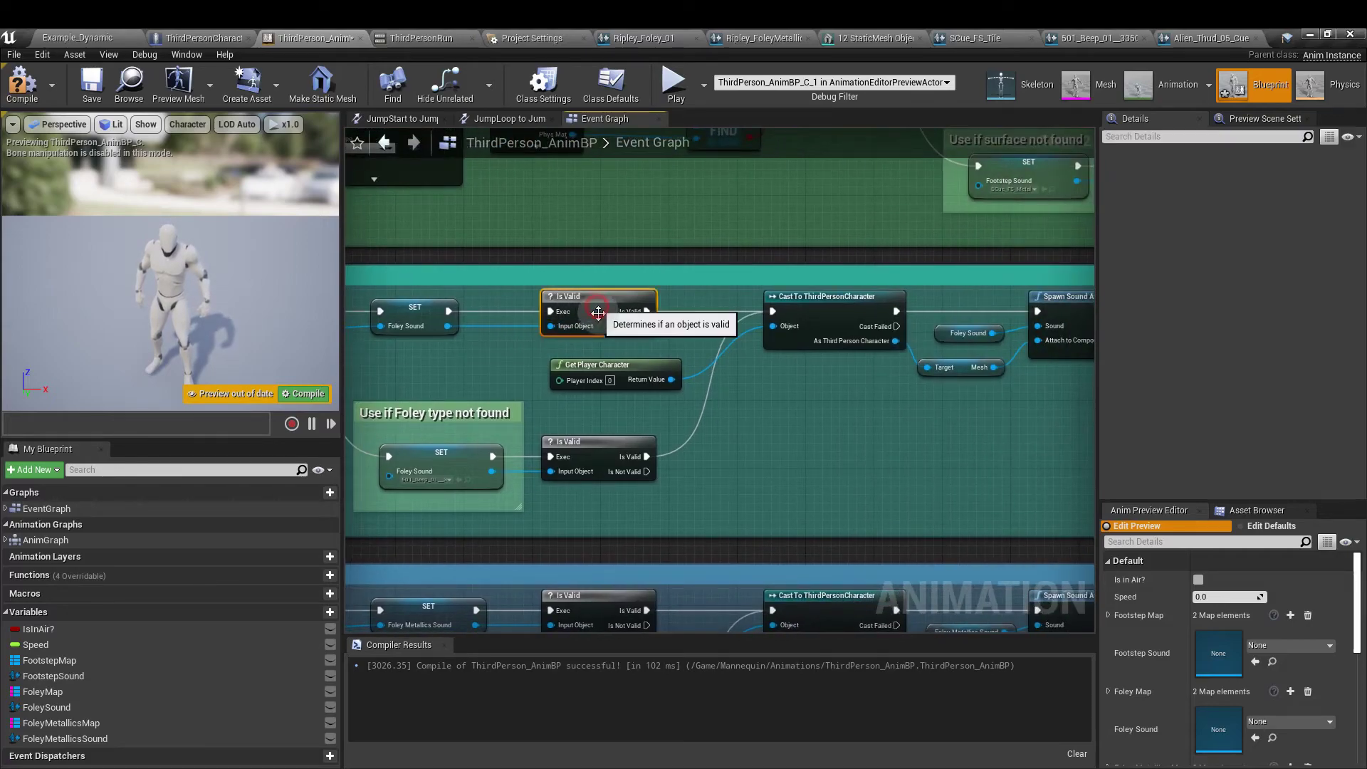
{"action": "right_click_drag", "start_coordinate": [886, 443], "coordinate": [817, 445]}
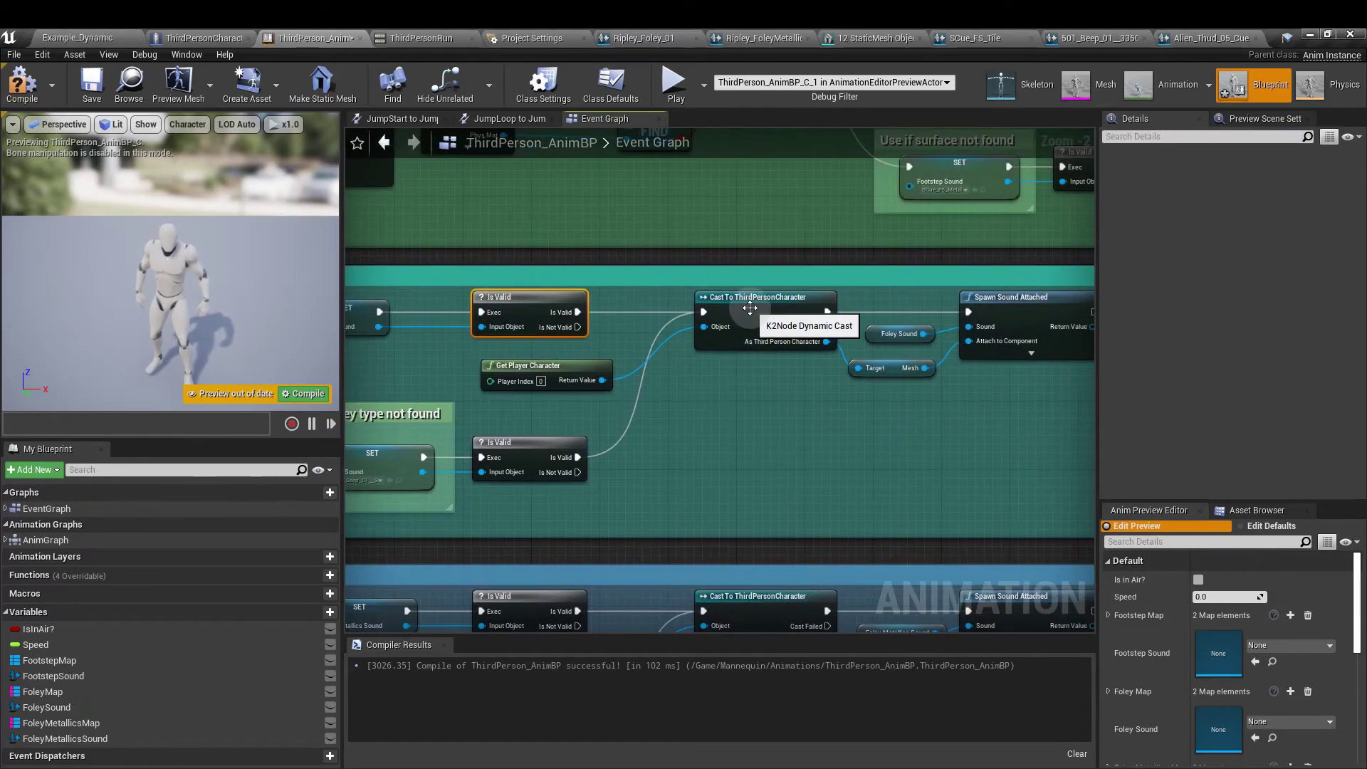
{"action": "left_click", "coordinate": [751, 313]}
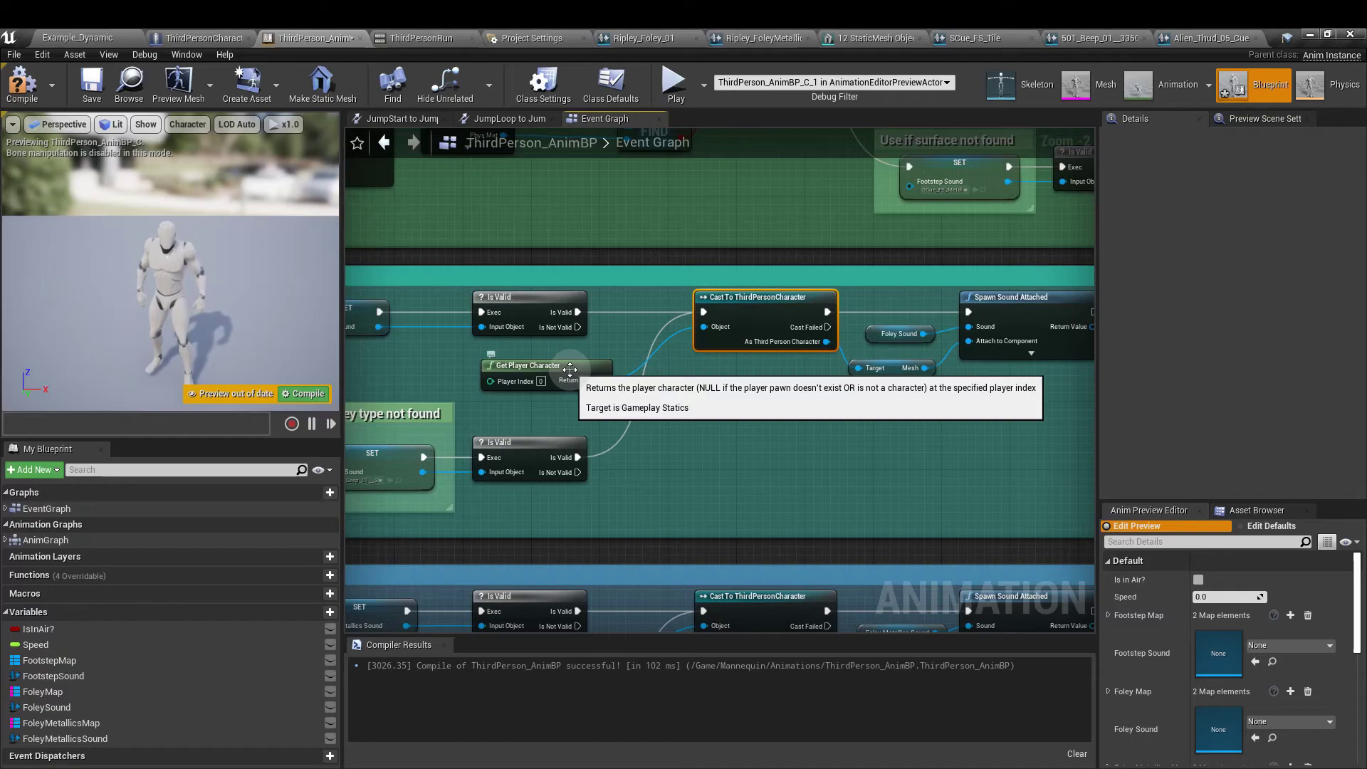
{"action": "right_click_drag", "start_coordinate": [825, 438], "coordinate": [588, 440]}
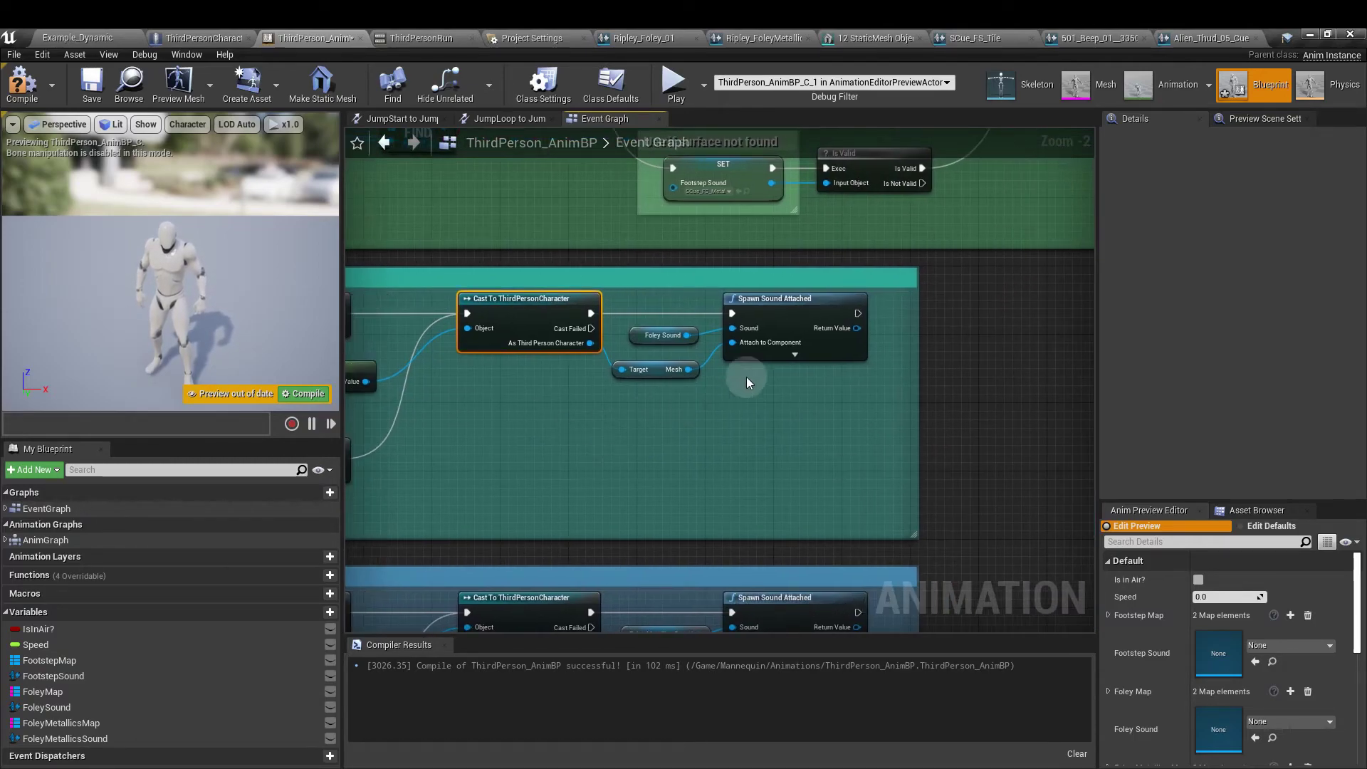
{"action": "left_click", "coordinate": [794, 358]}
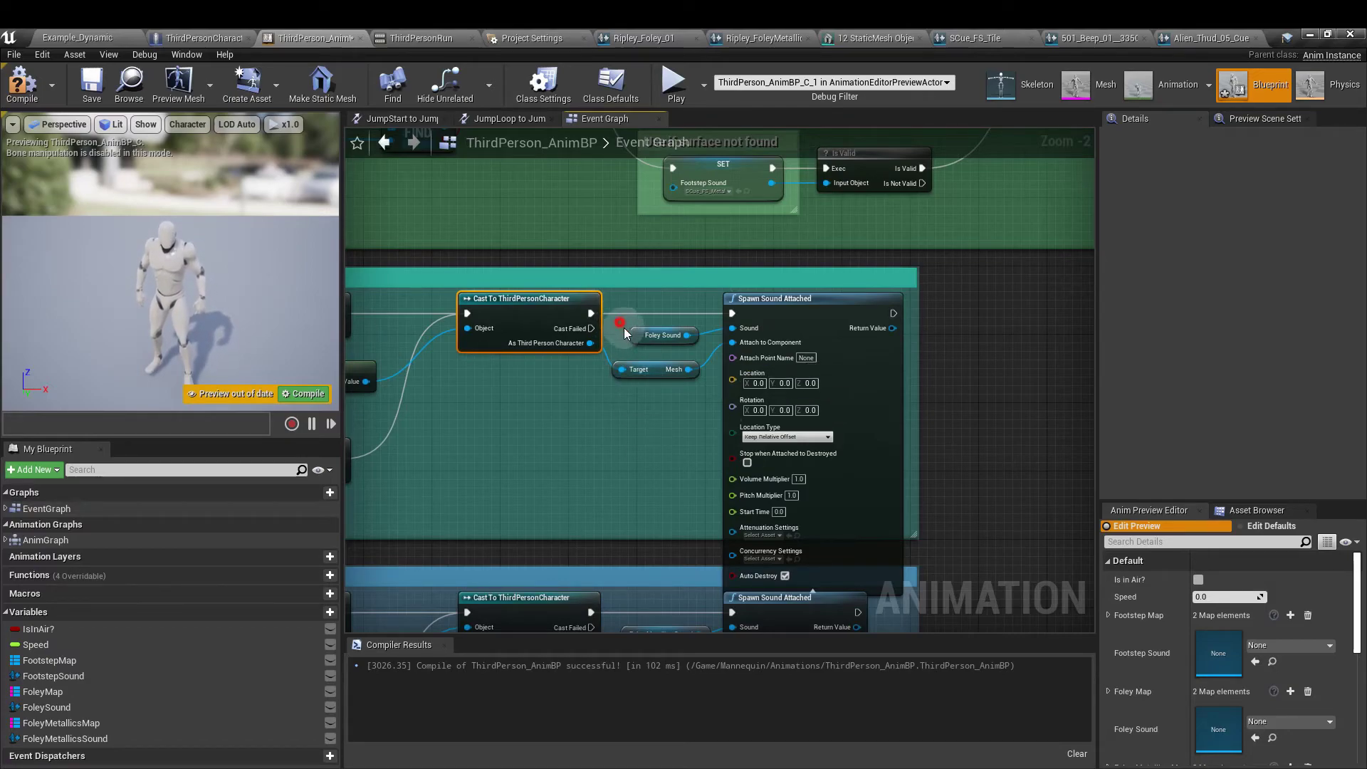
{"action": "left_click_drag", "start_coordinate": [639, 345], "coordinate": [647, 387]}
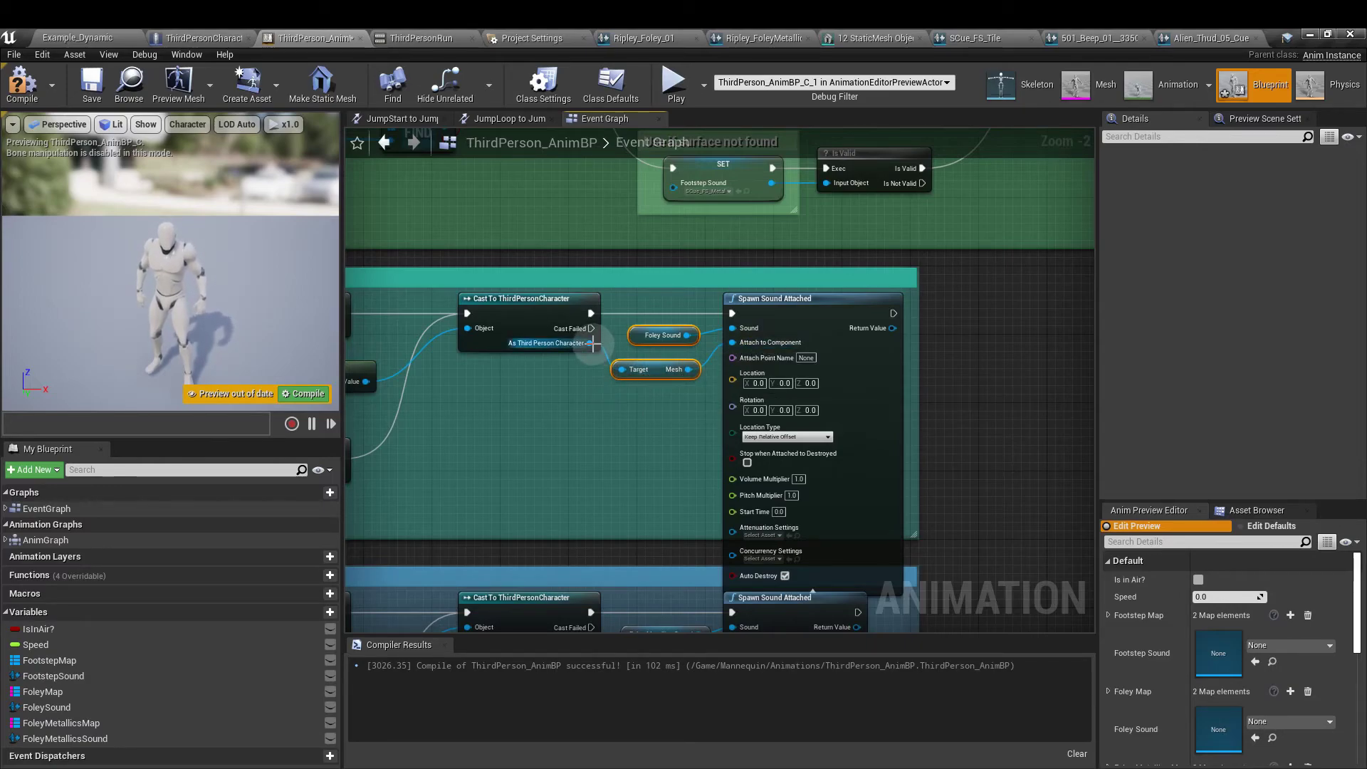
{"action": "left_click_drag", "start_coordinate": [592, 343], "coordinate": [609, 419]}
{"action": "type", "text": "mesh"}
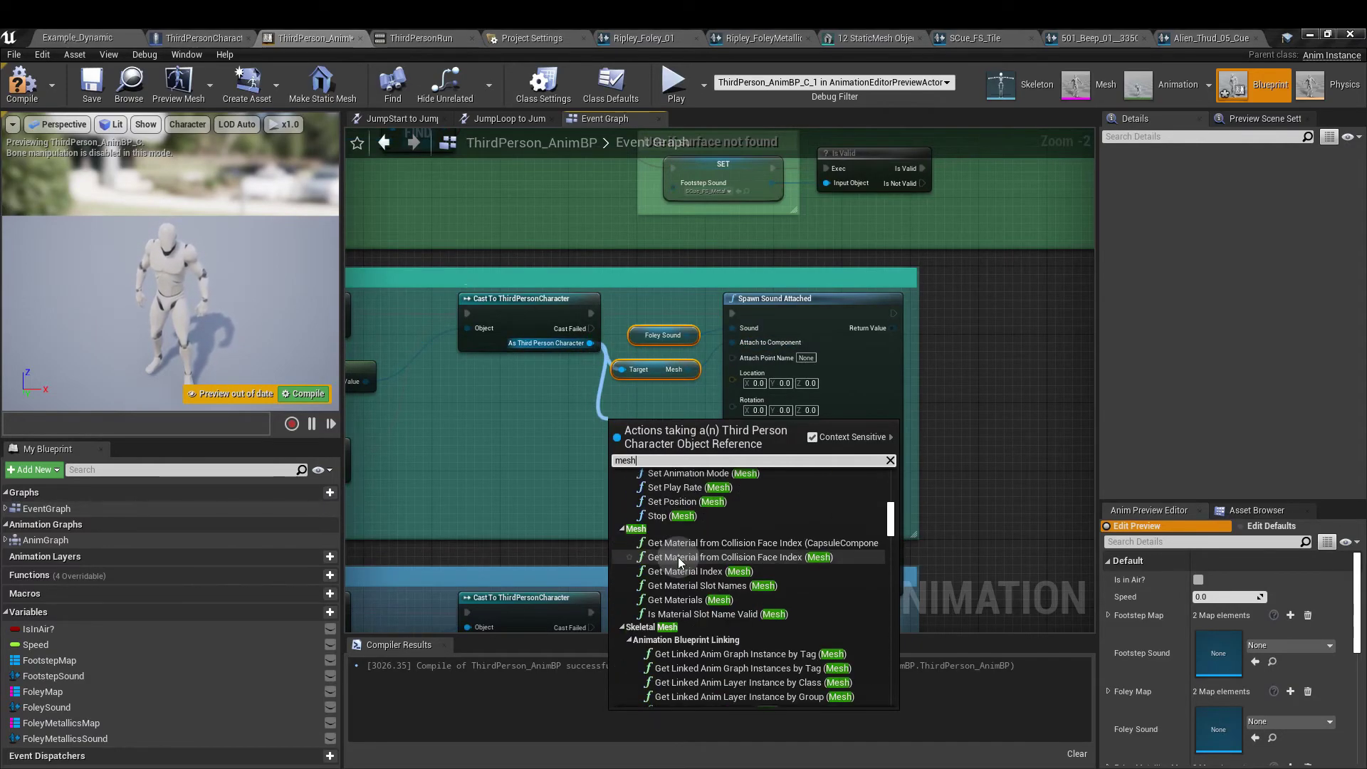
{"action": "scroll", "coordinate": [678, 557], "scroll_direction": "down", "scroll_amount": 5}
{"action": "left_click_drag", "start_coordinate": [886, 549], "coordinate": [894, 705]}
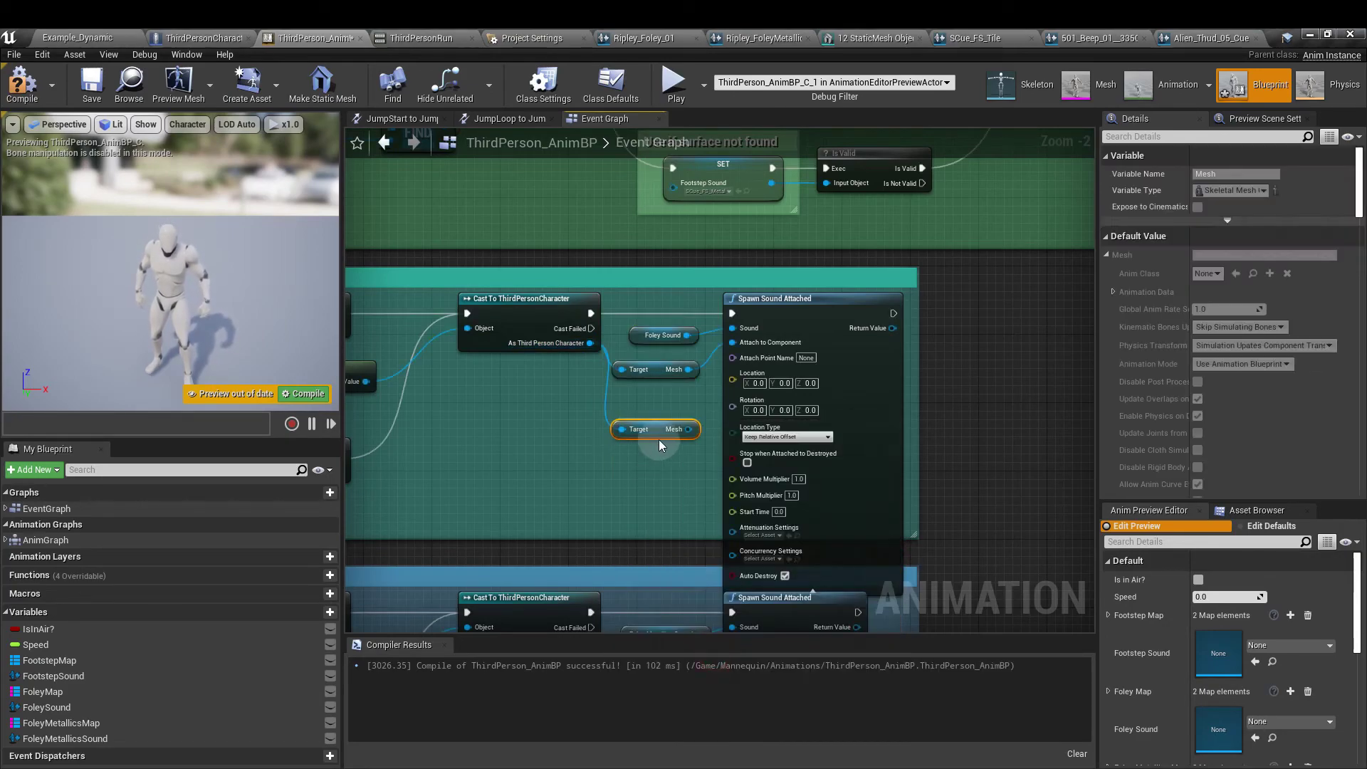
{"action": "left_click", "coordinate": [678, 464]}
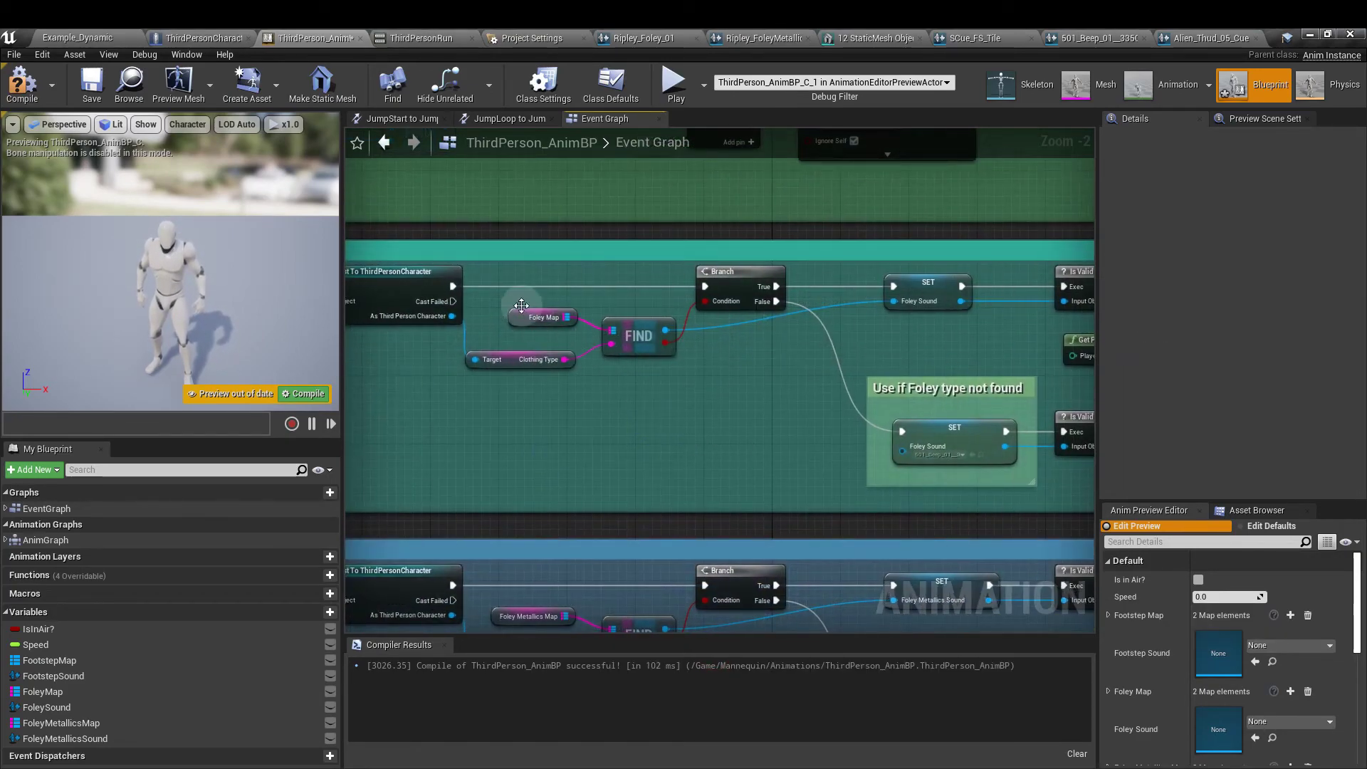
{"action": "left_click_drag", "start_coordinate": [507, 293], "coordinate": [657, 424]}
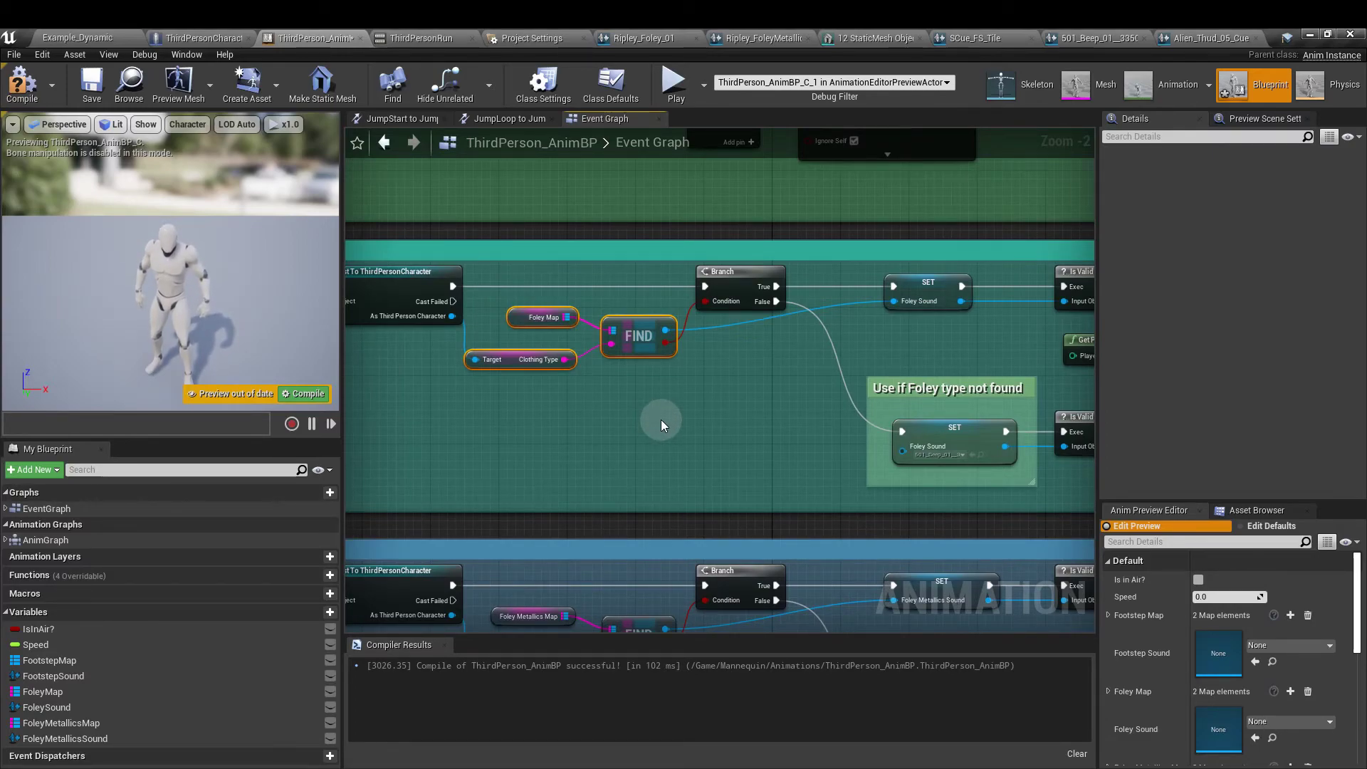
{"action": "right_click_drag", "start_coordinate": [771, 404], "coordinate": [404, 407]}
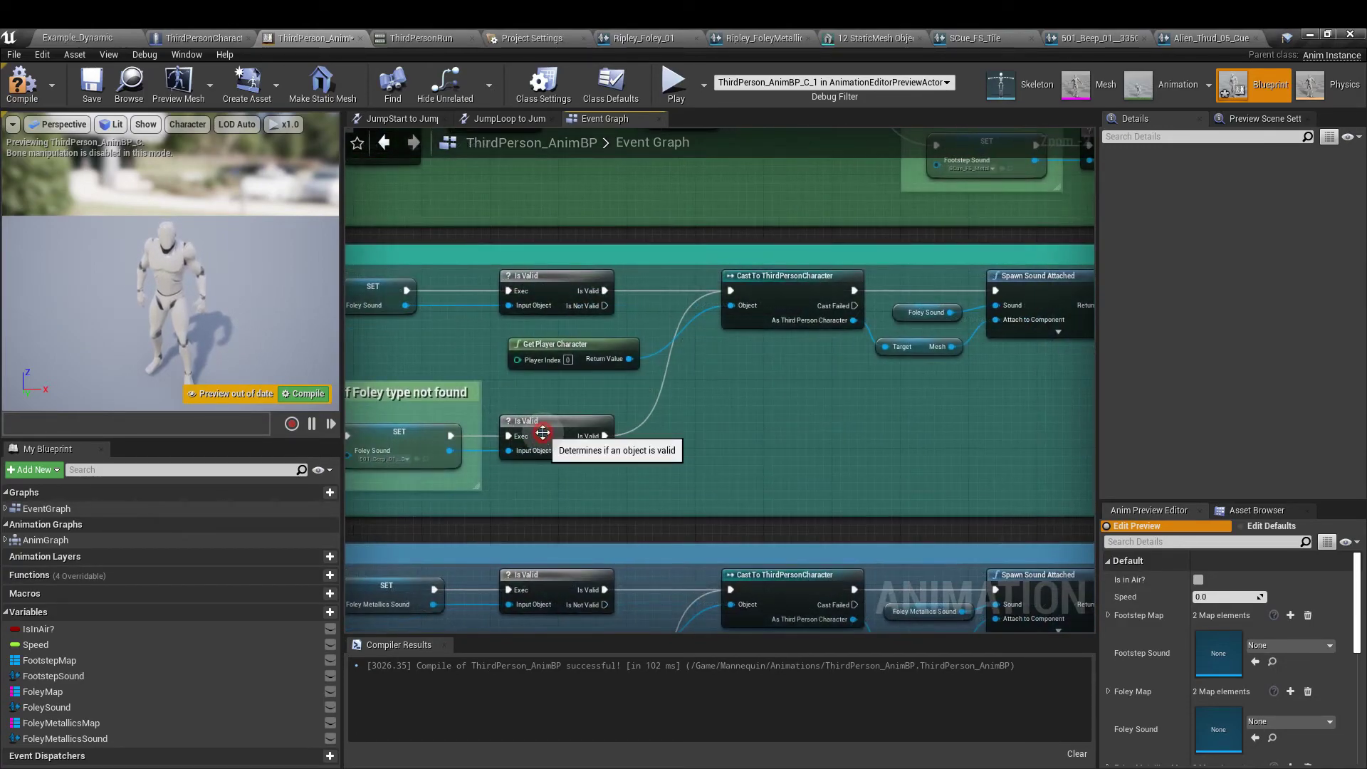
{"action": "right_click_drag", "start_coordinate": [802, 413], "coordinate": [998, 433]}
{"action": "left_click", "coordinate": [549, 299]}
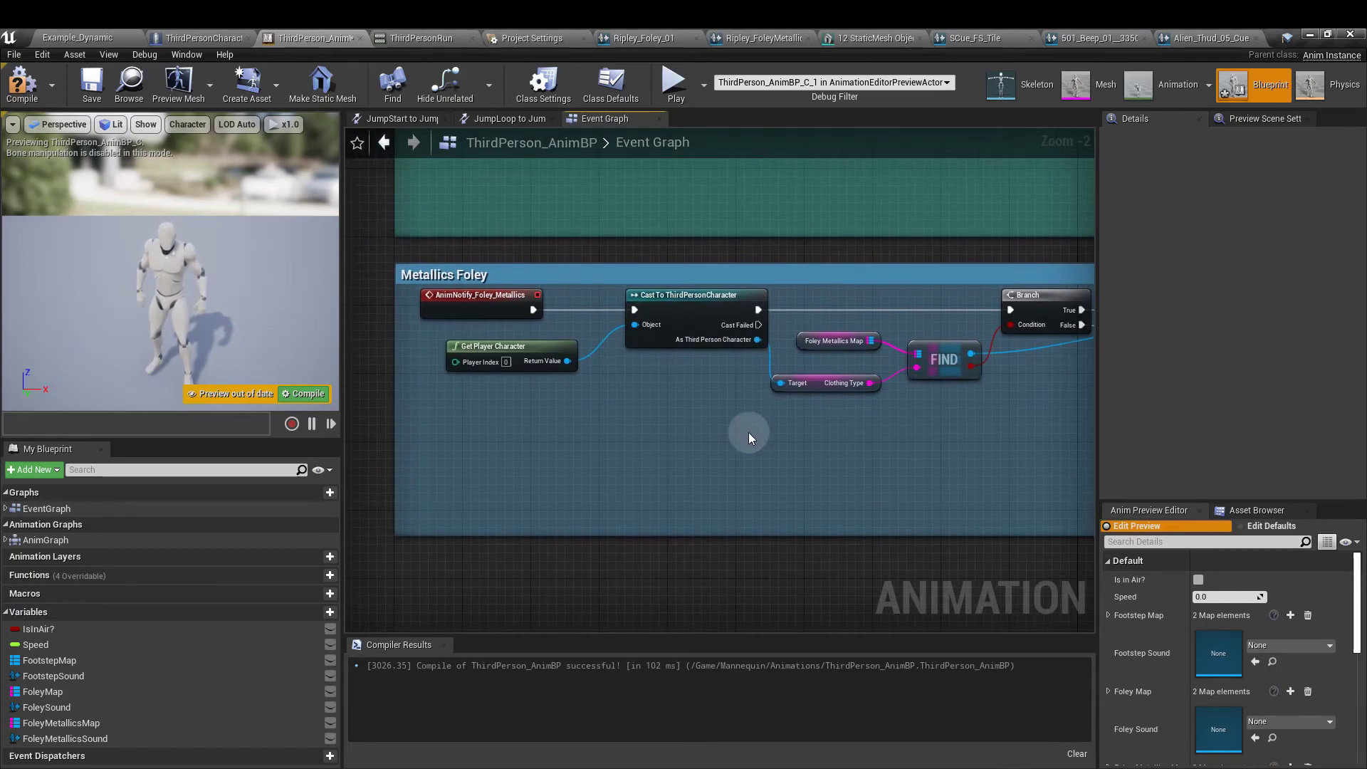
Step: Follow the Metallics Foley chain from AnimNotify_Foley_Metallics and expand Spawn Sound Attached's advanced inputs
{"action": "left_click", "coordinate": [503, 311]}
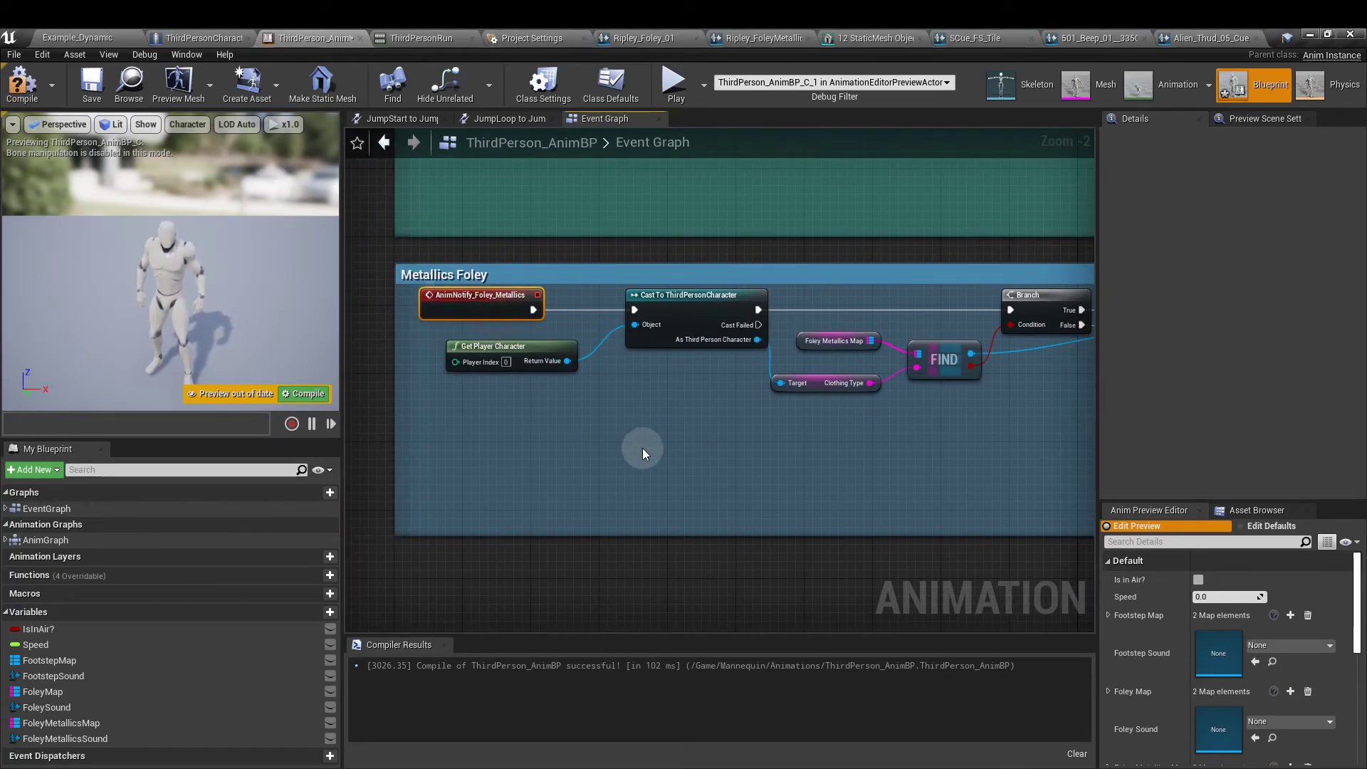
{"action": "right_click_drag", "start_coordinate": [824, 446], "coordinate": [574, 448]}
{"action": "left_click", "coordinate": [560, 353]}
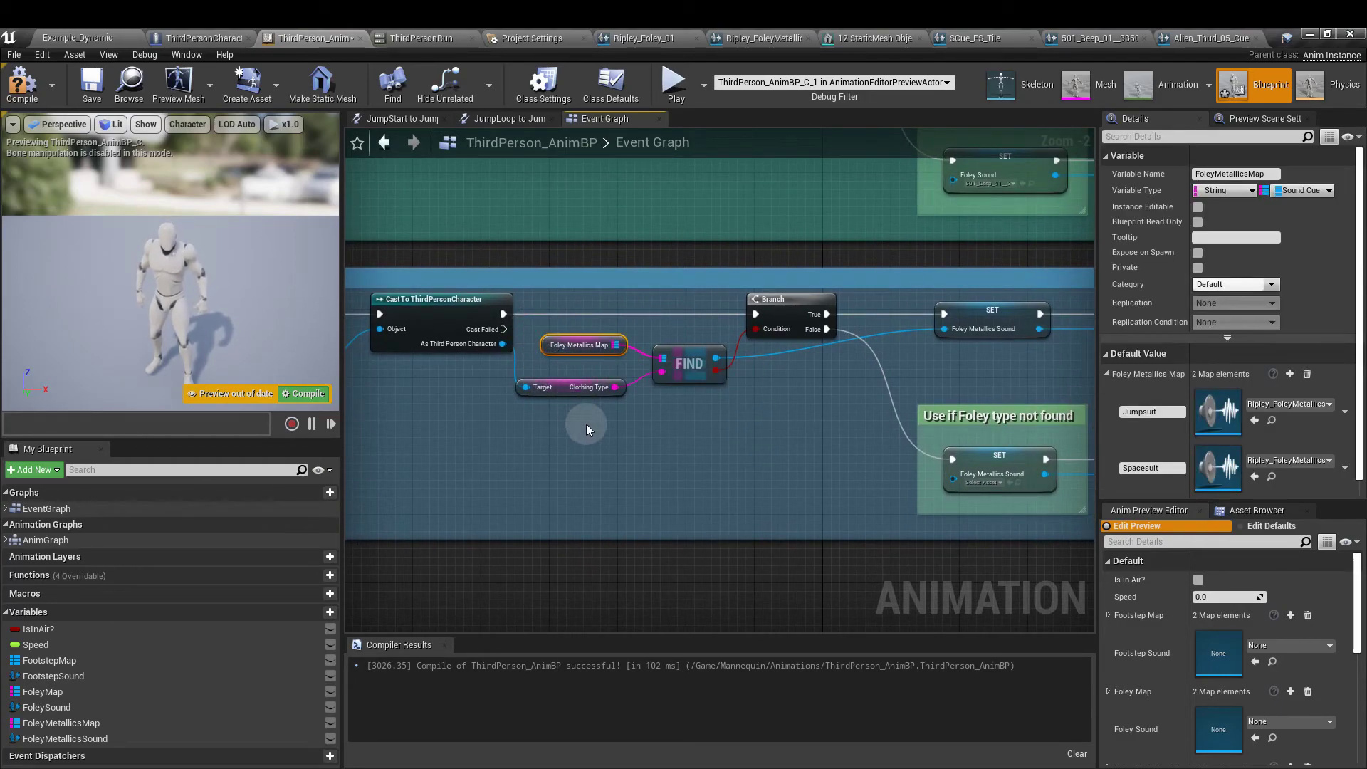
{"action": "right_click_drag", "start_coordinate": [864, 407], "coordinate": [442, 416]}
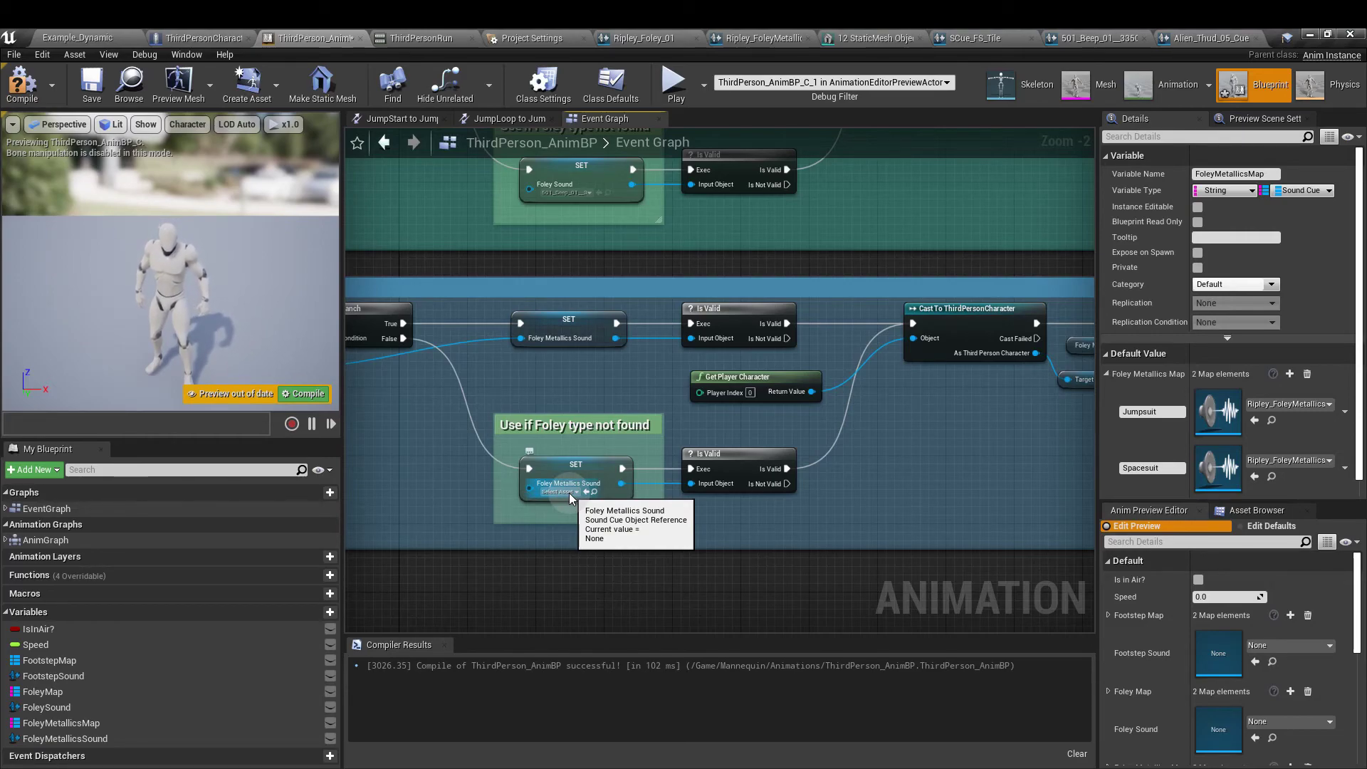
{"action": "right_click_drag", "start_coordinate": [976, 433], "coordinate": [635, 443]}
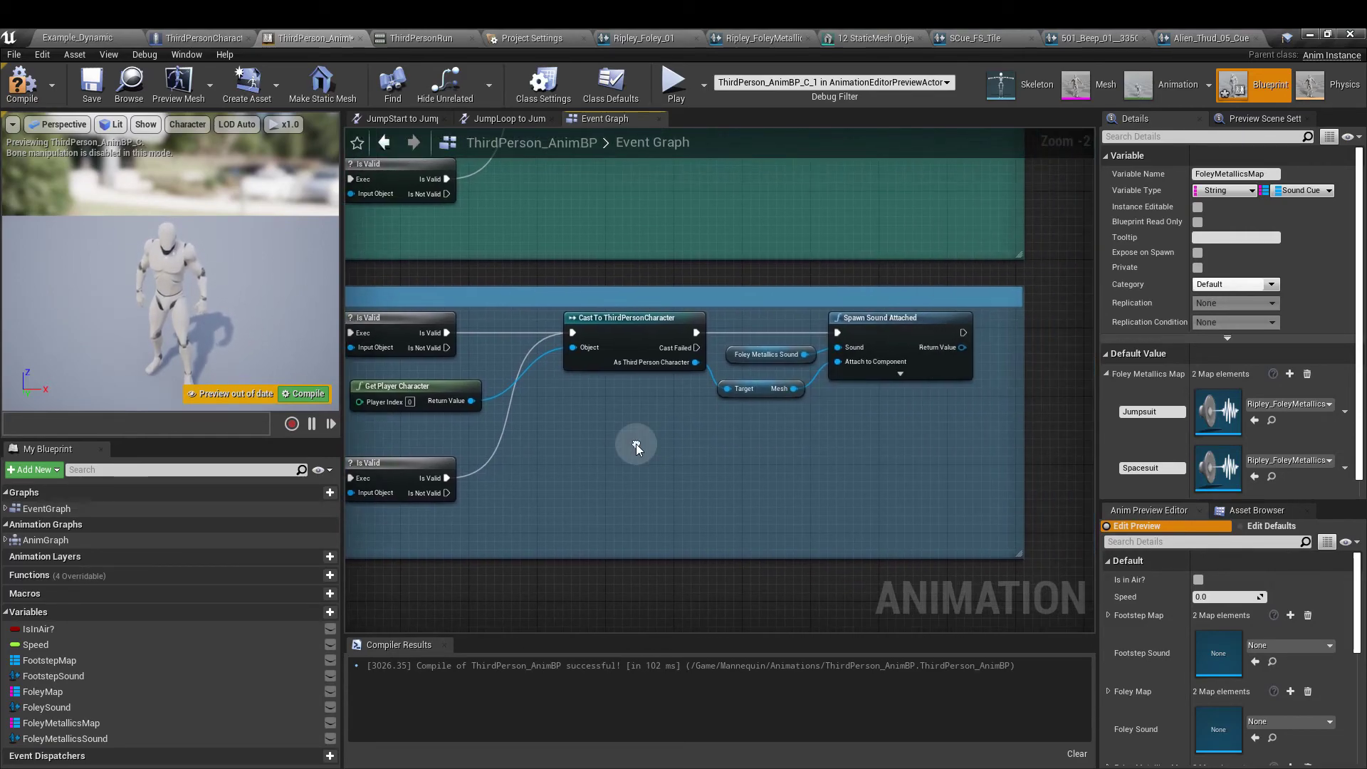
{"action": "left_click", "coordinate": [900, 373]}
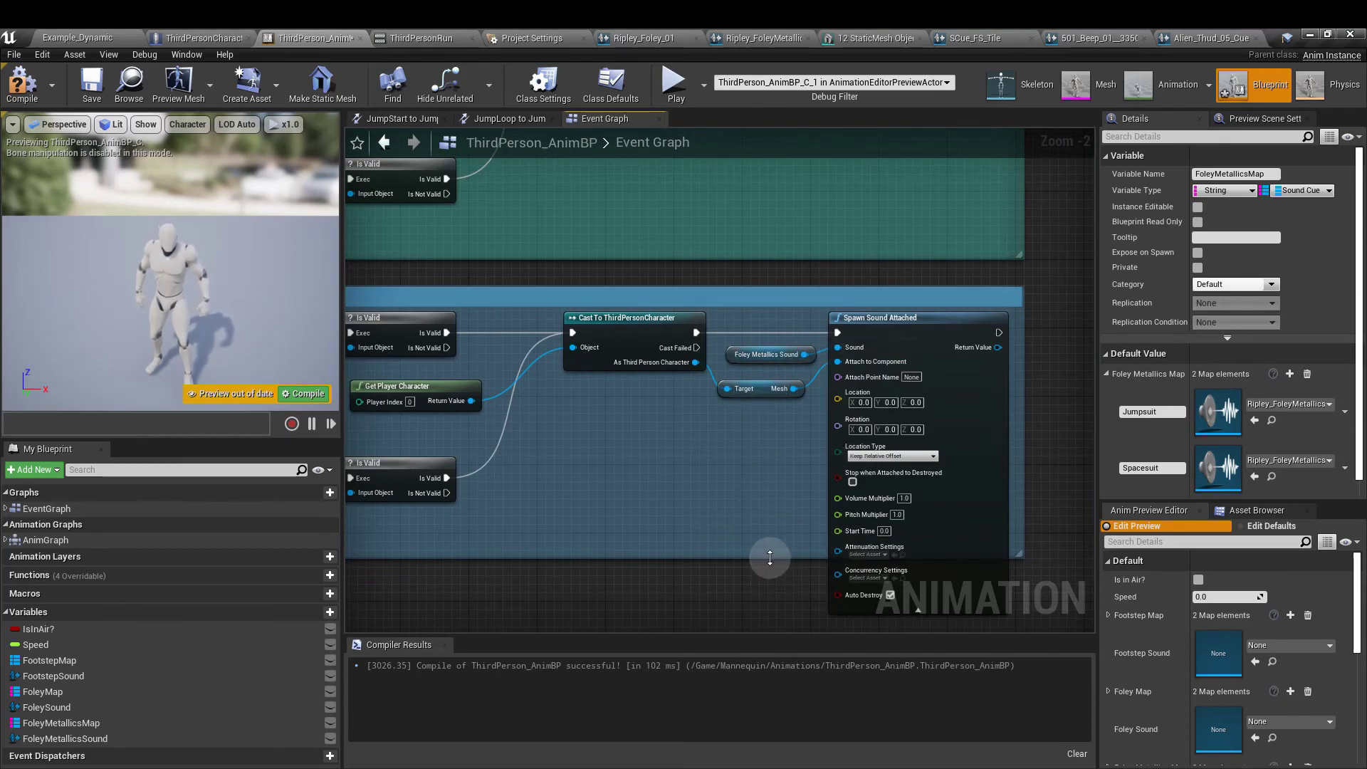